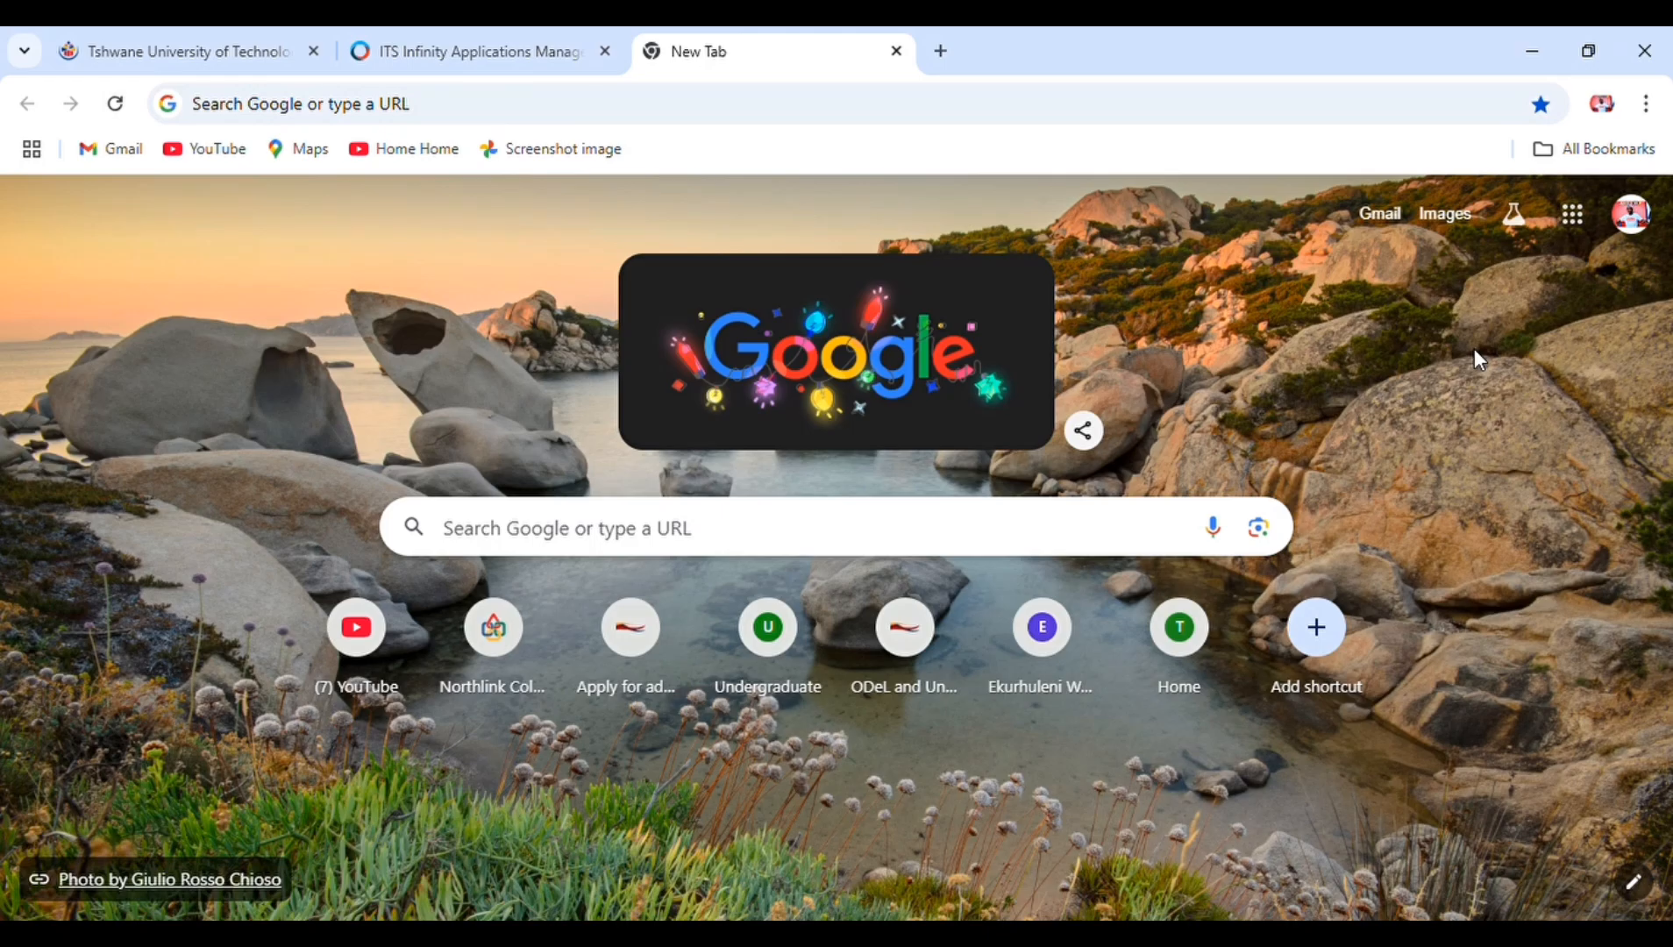
- Search Google for 'west coast student portal' from the Chrome address bar
click(665, 109)
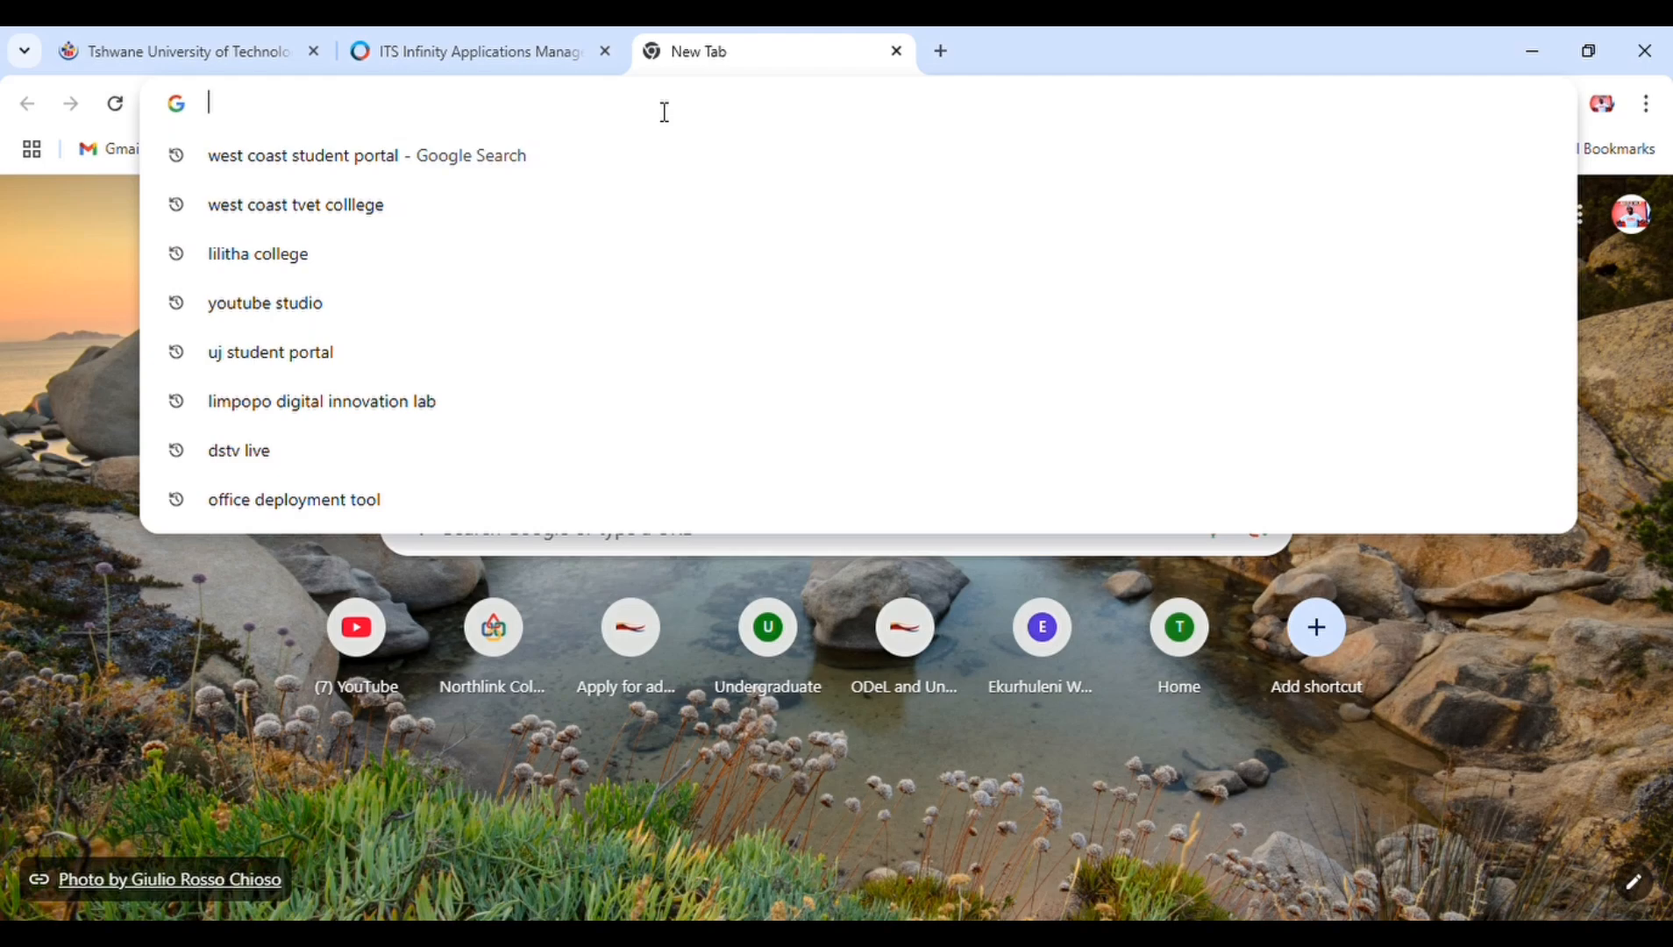
text(we)
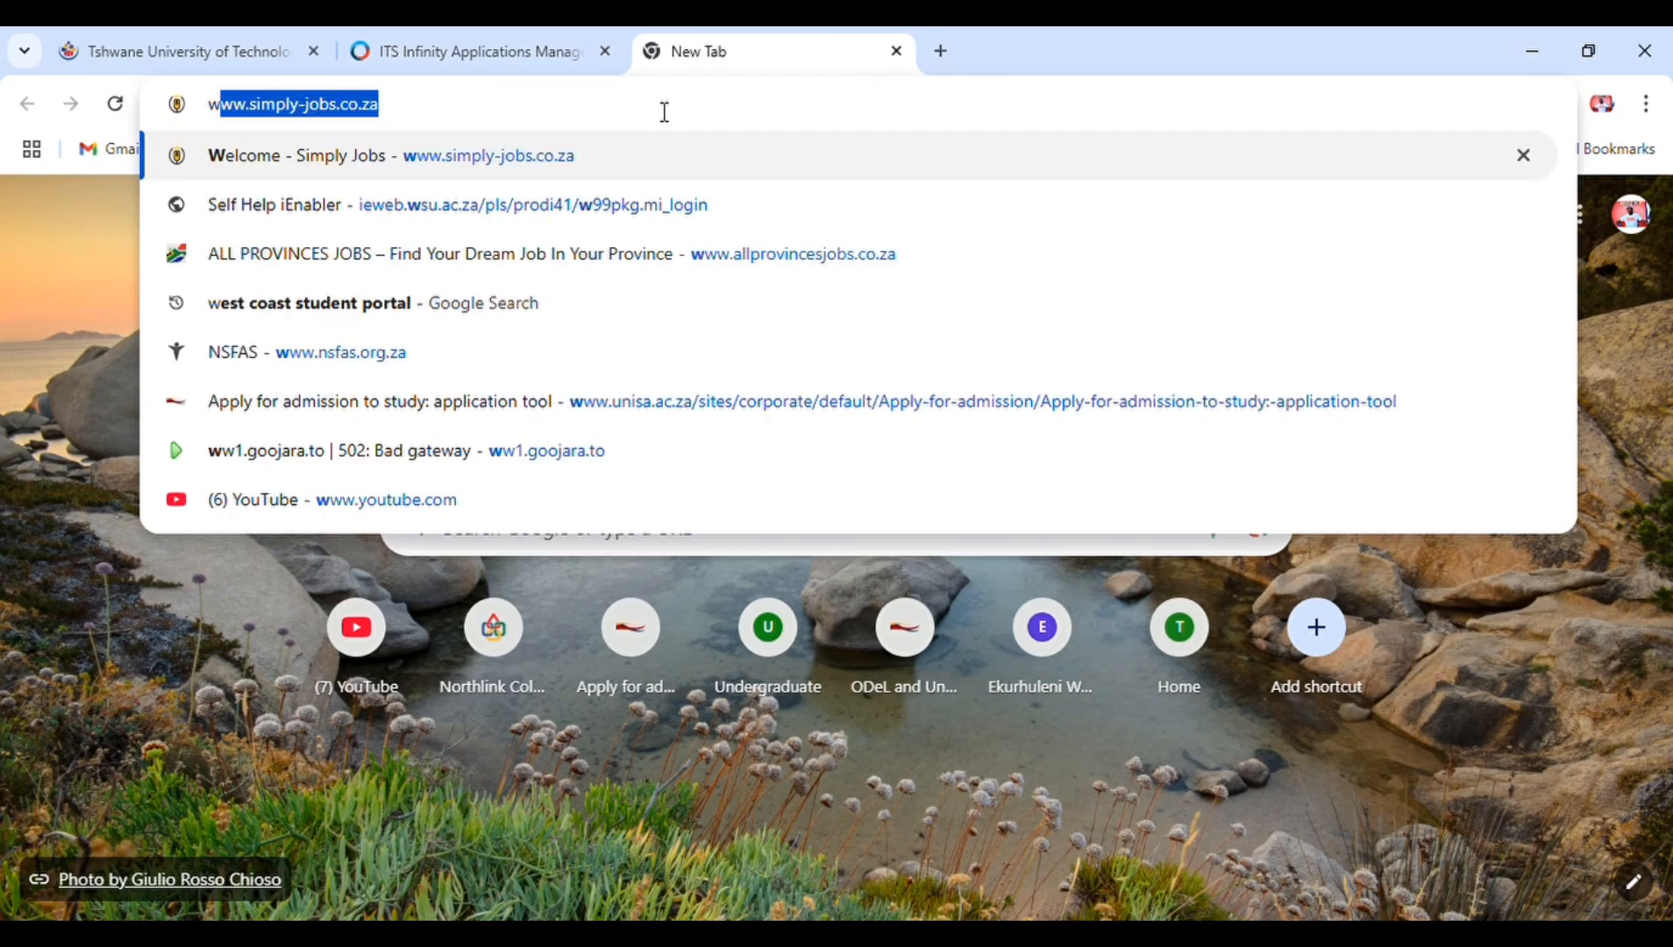
text(st s)
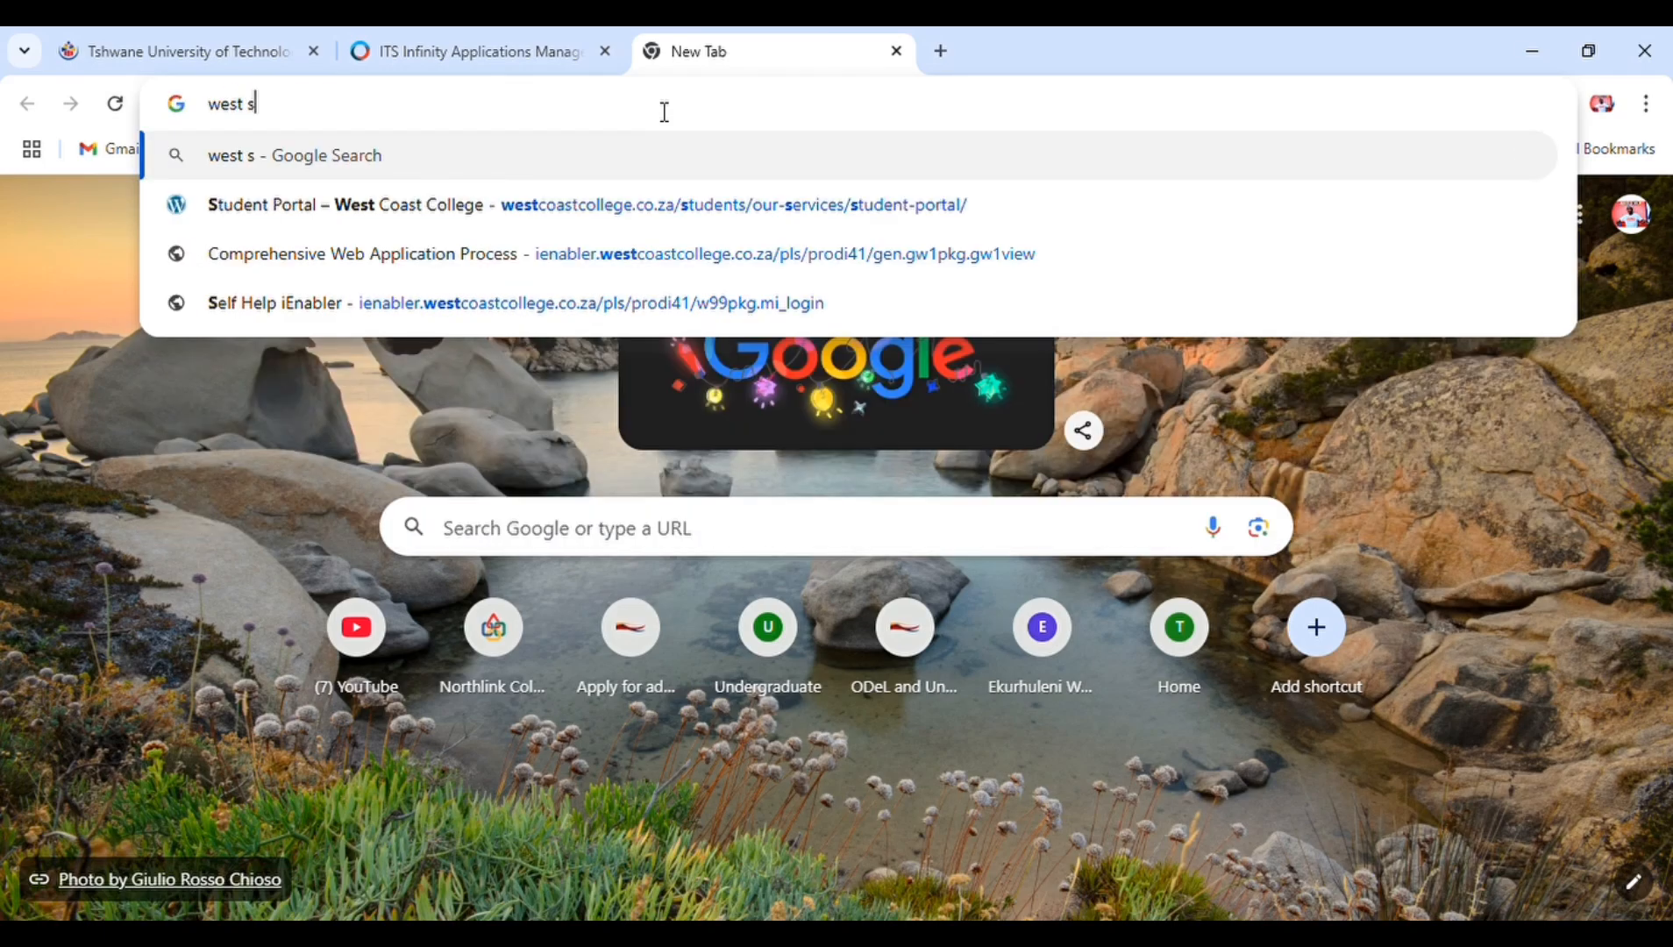
text(t)
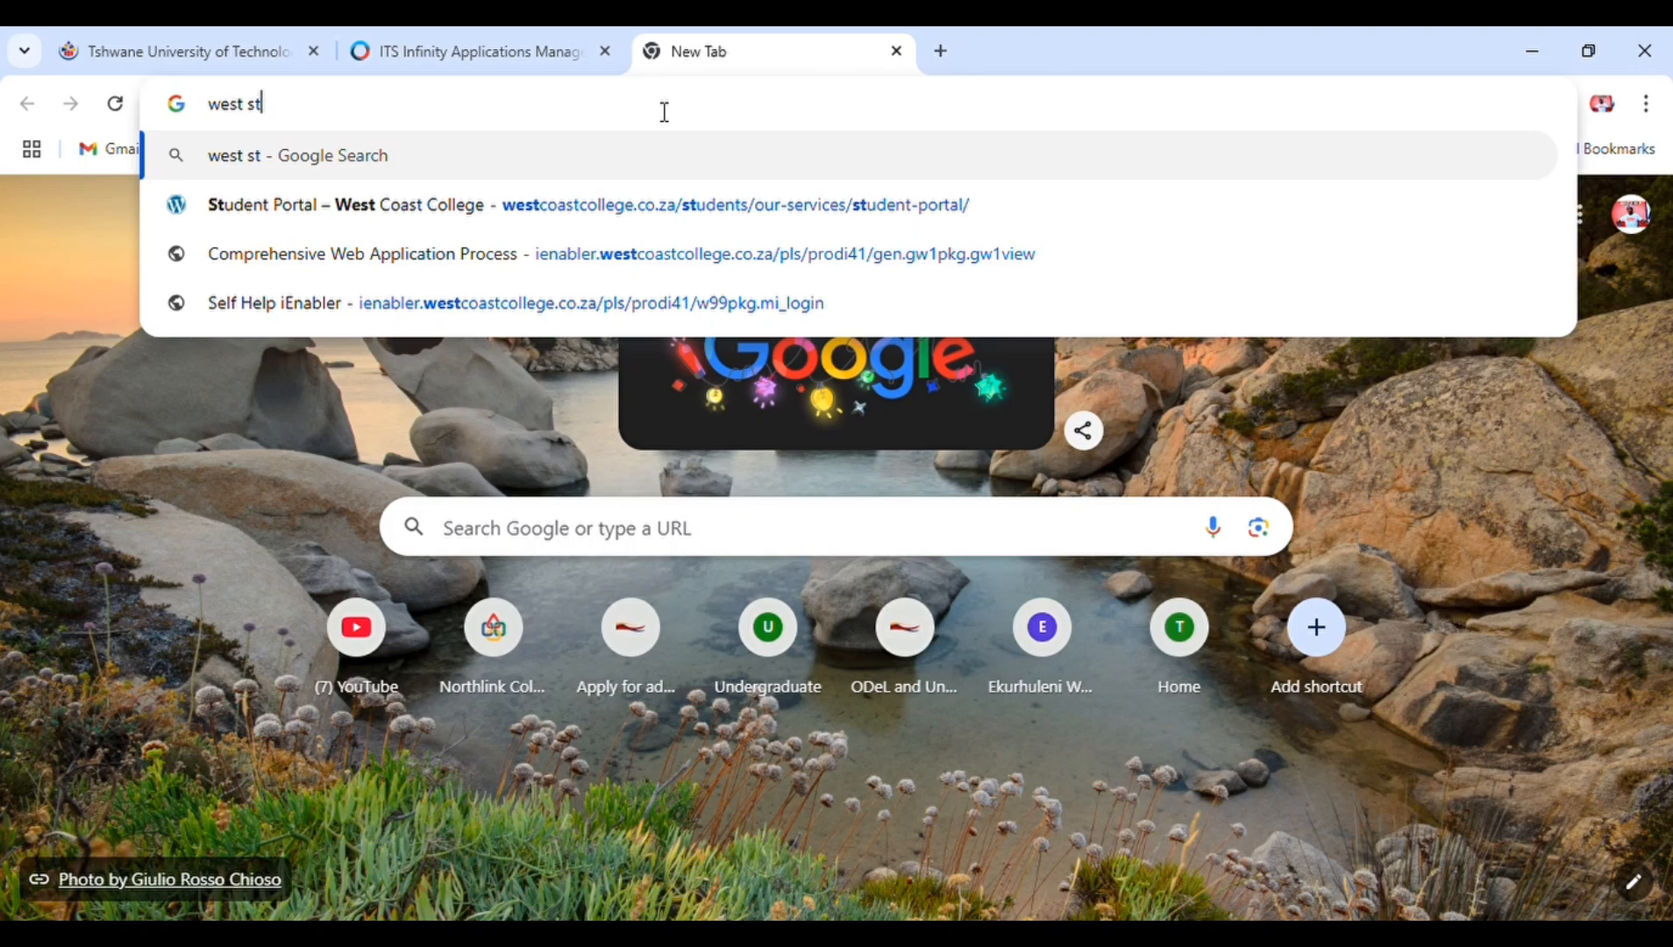
key(BackSpace)
key(BackSpace)
key(BackSpace)
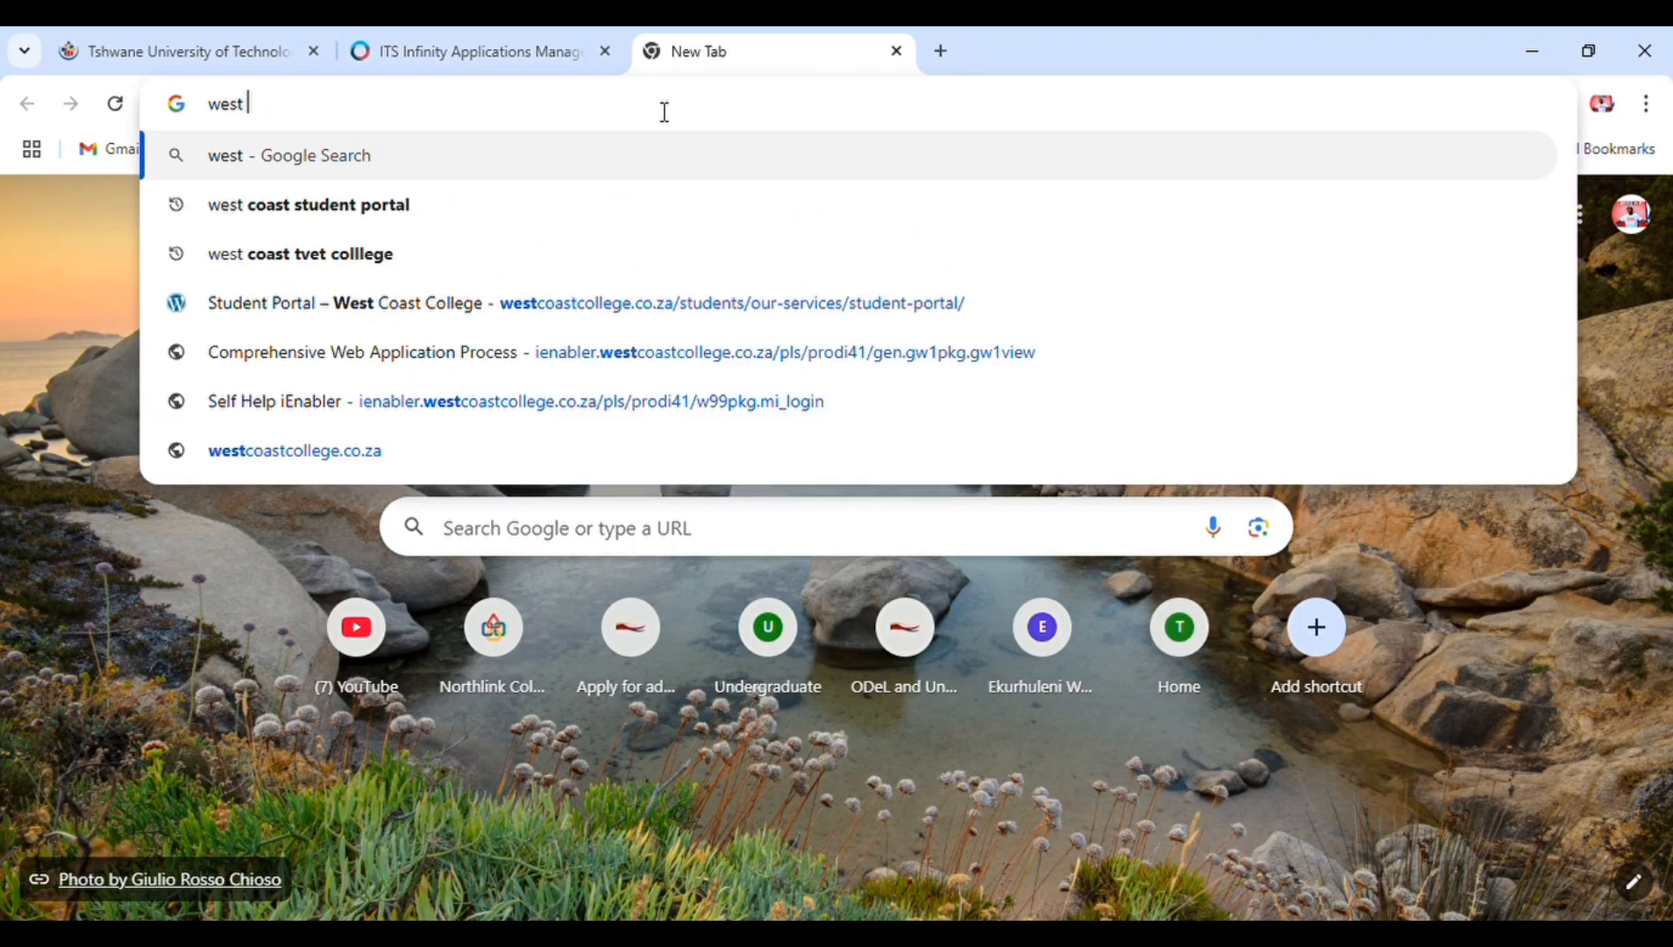
text(co)
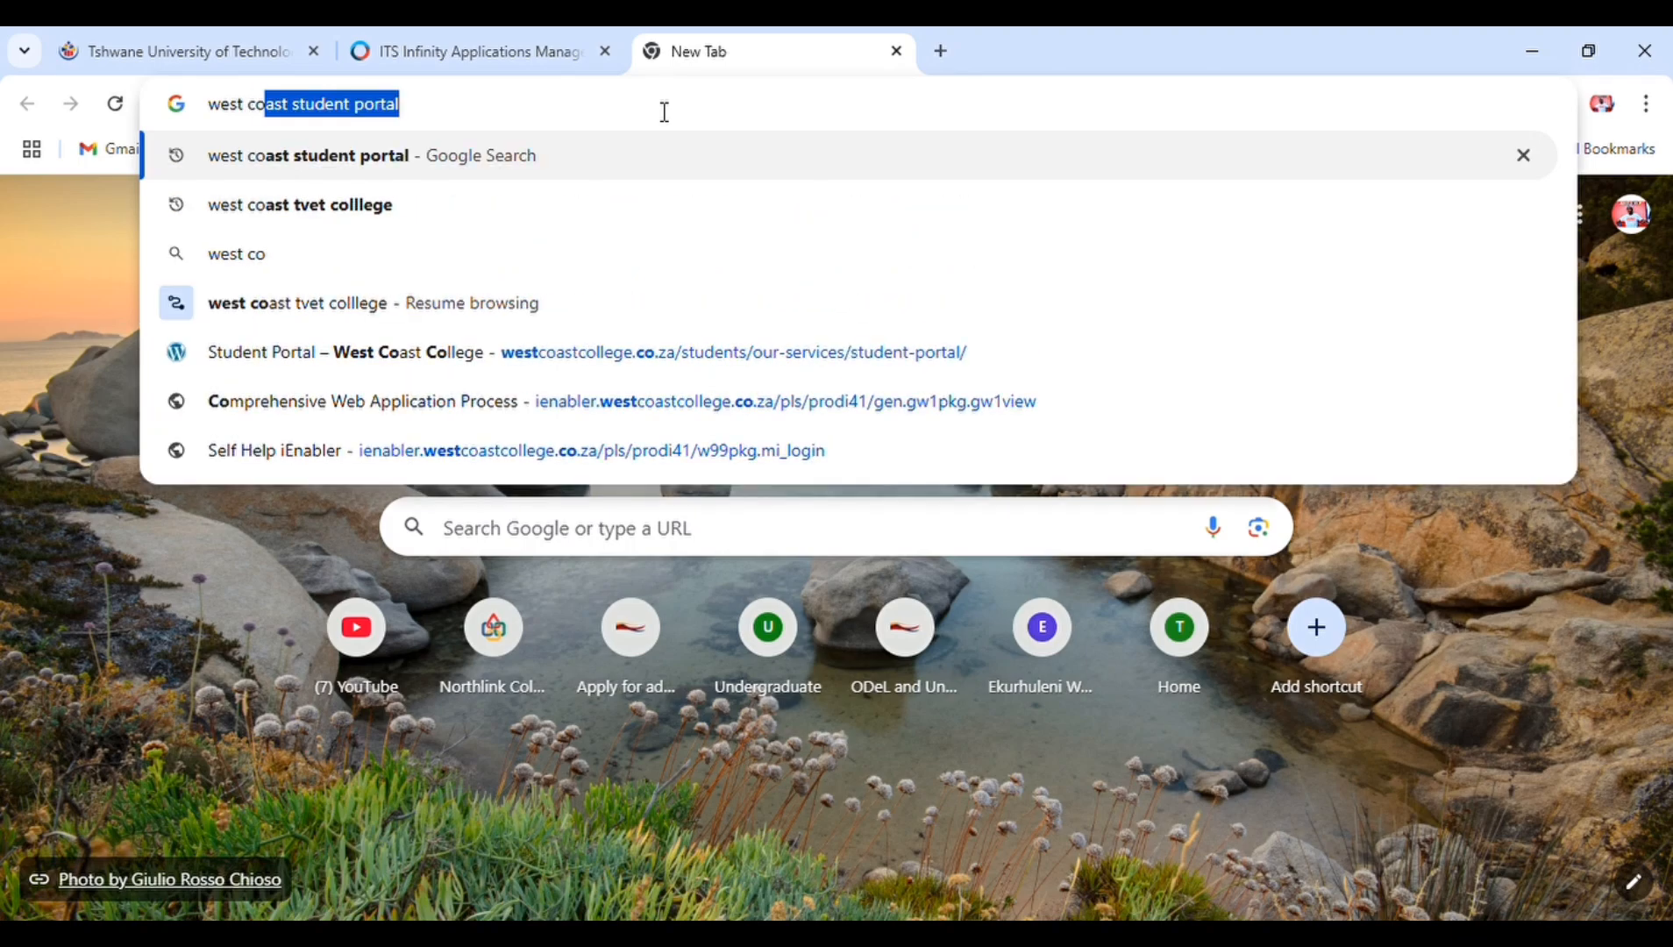
key(Right)
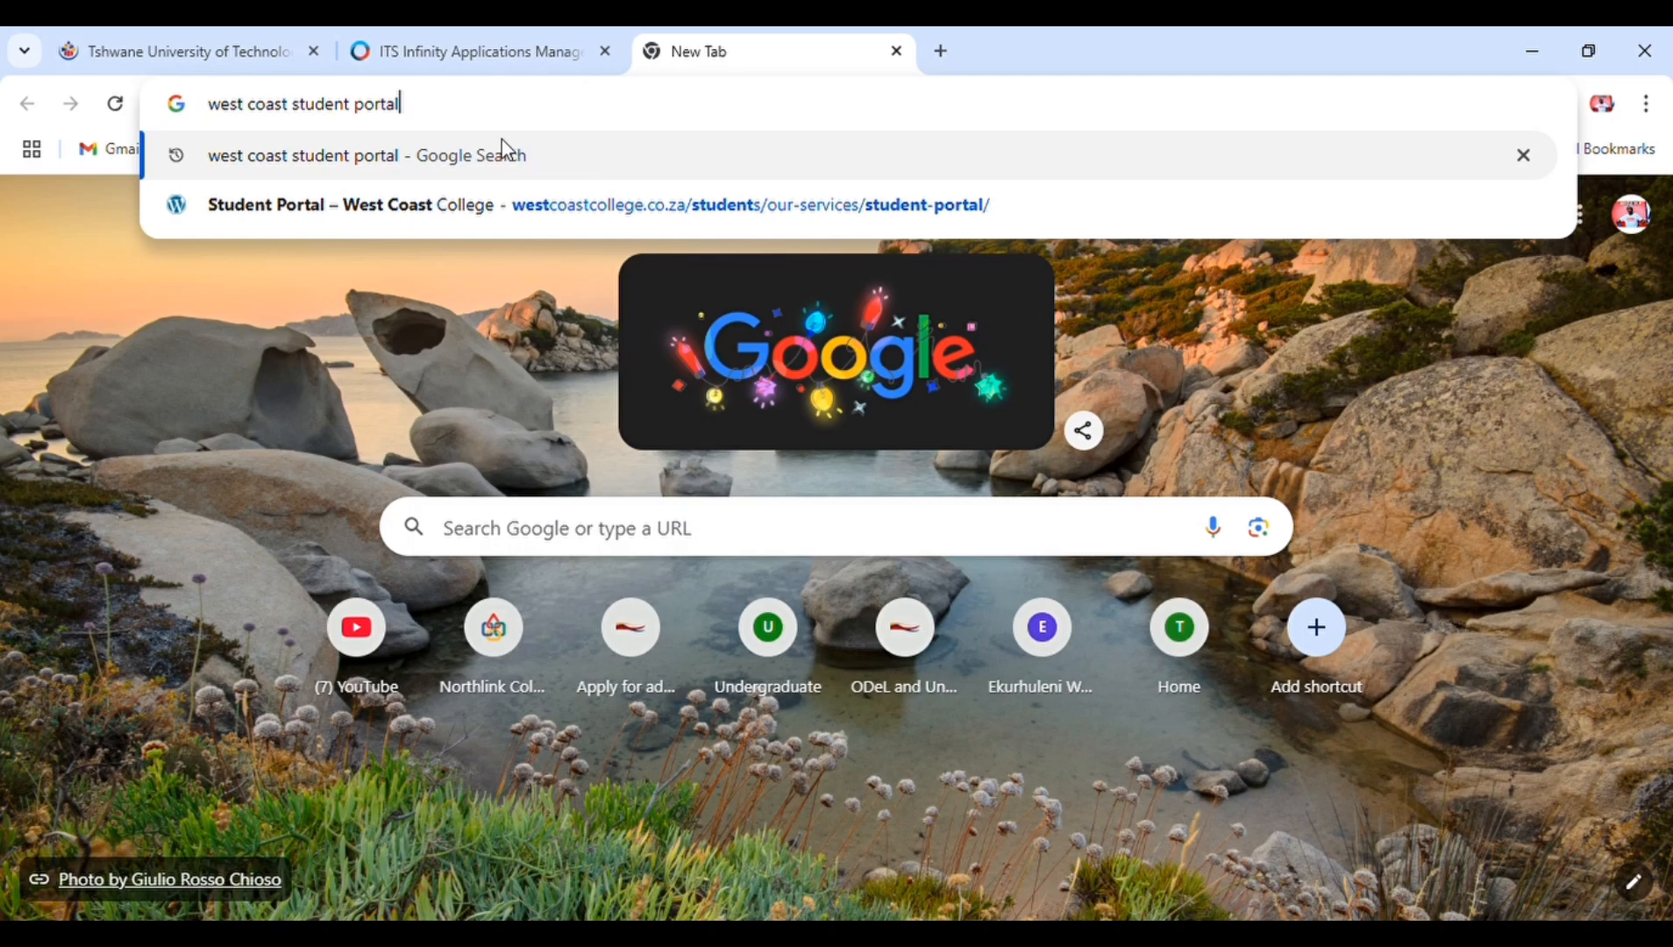
click(487, 160)
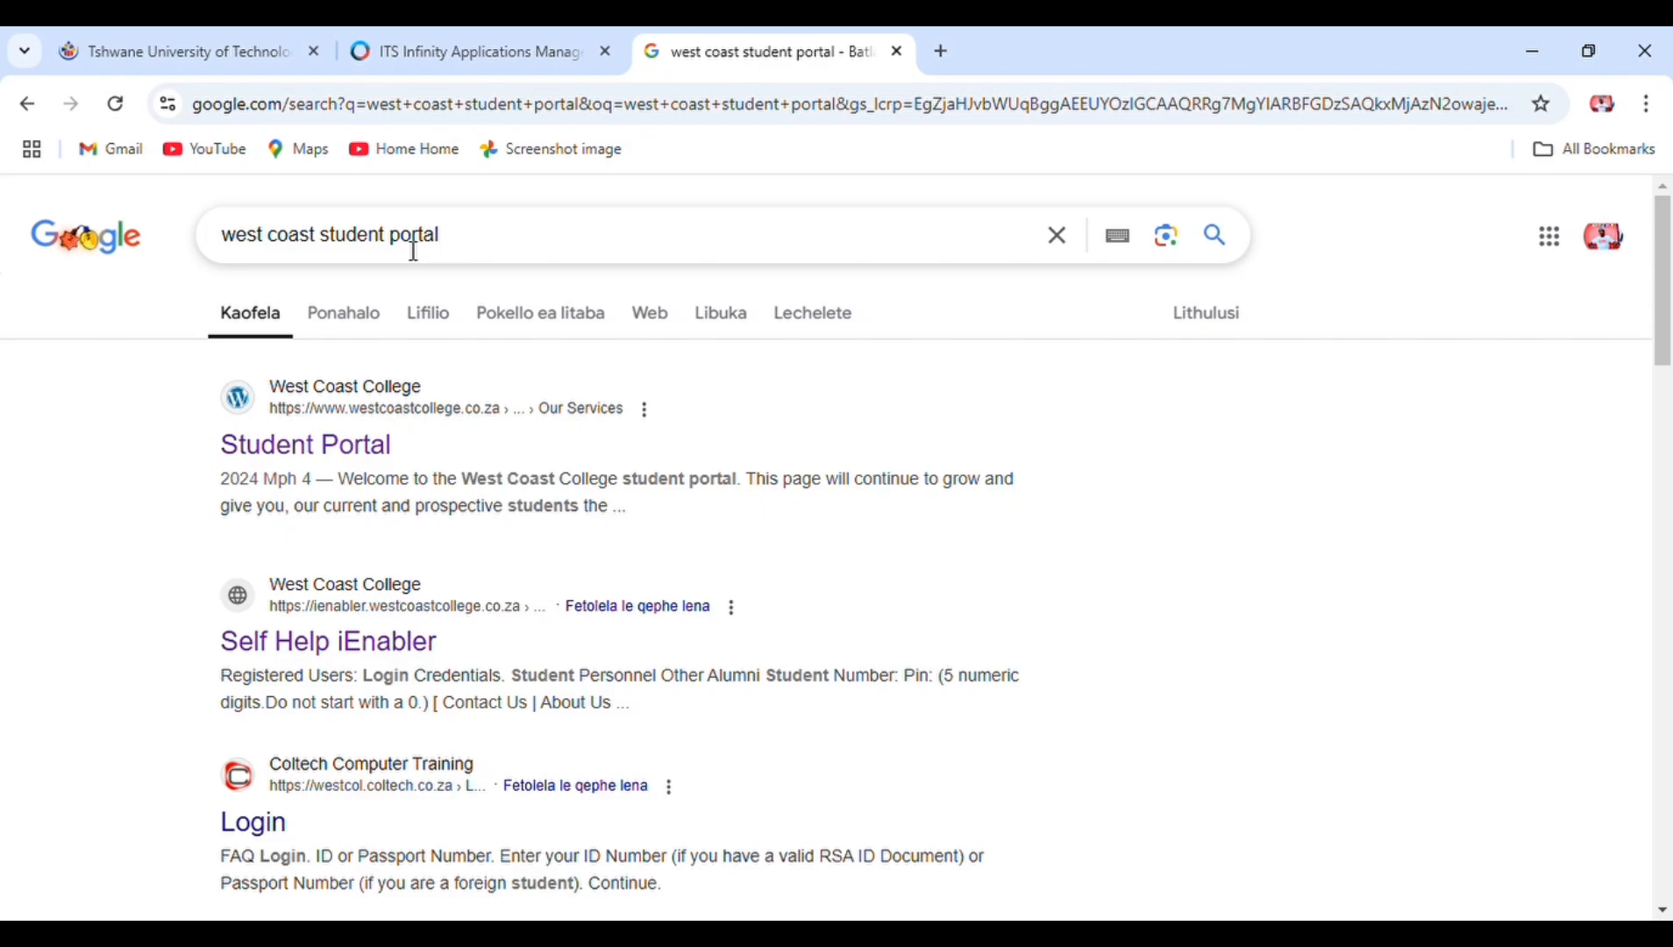
- Open the Self Help iEnabler login page and start a Late Application as a prospective student
click(371, 650)
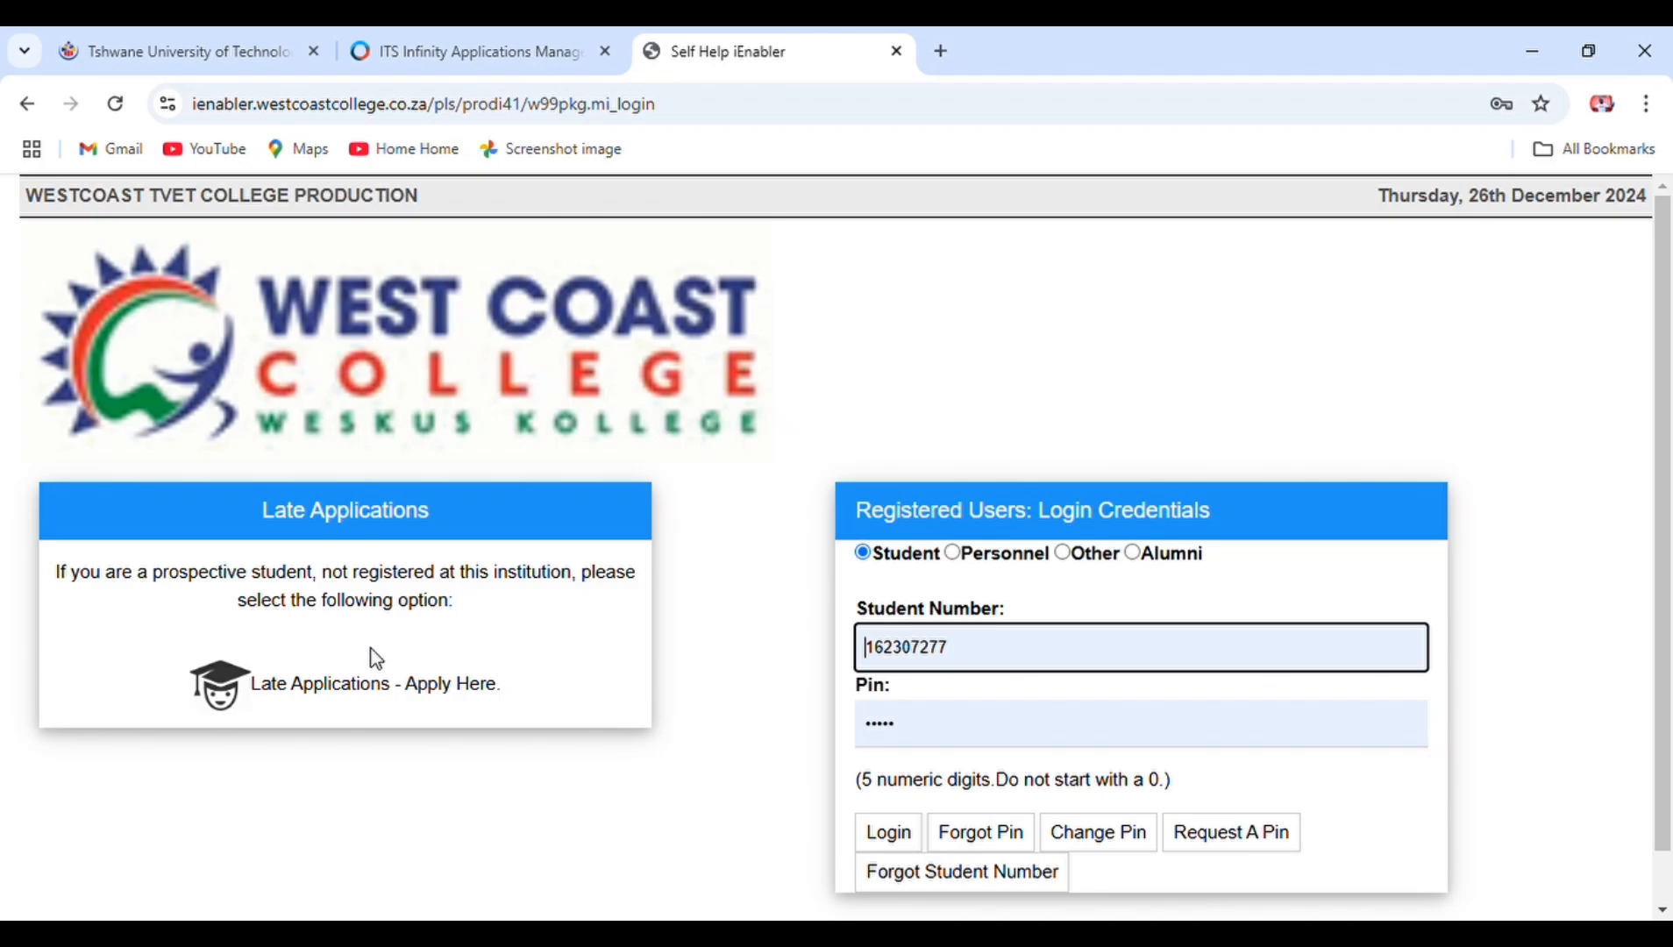
click(1023, 654)
key(BackSpace)
key(BackSpace)
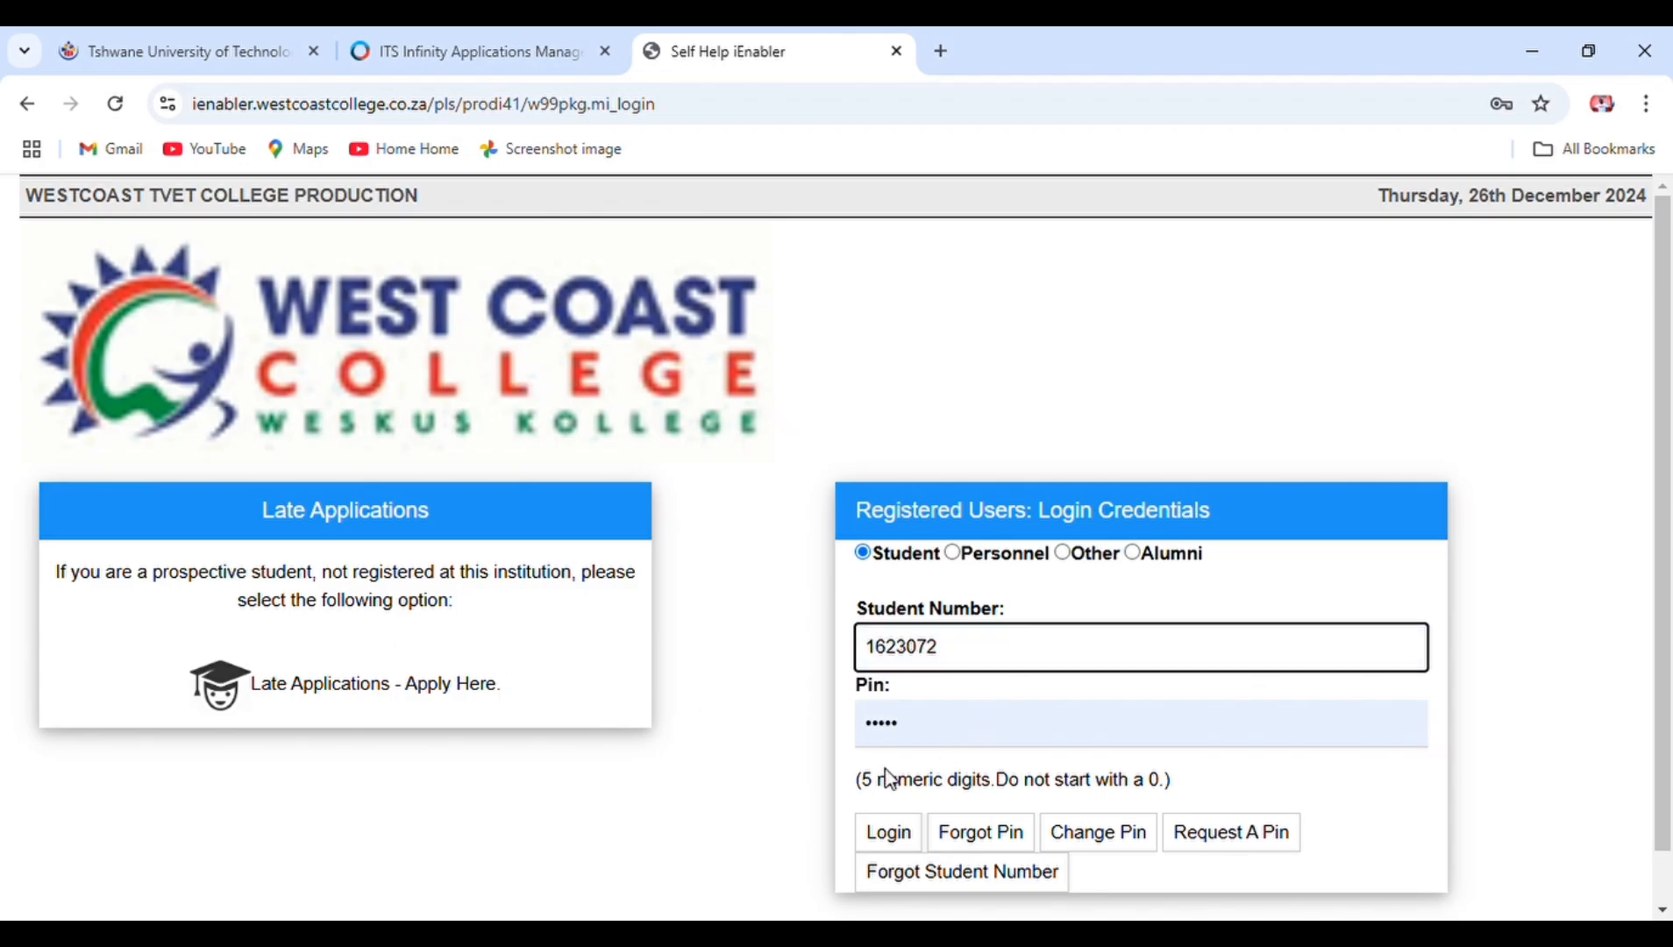
click(931, 742)
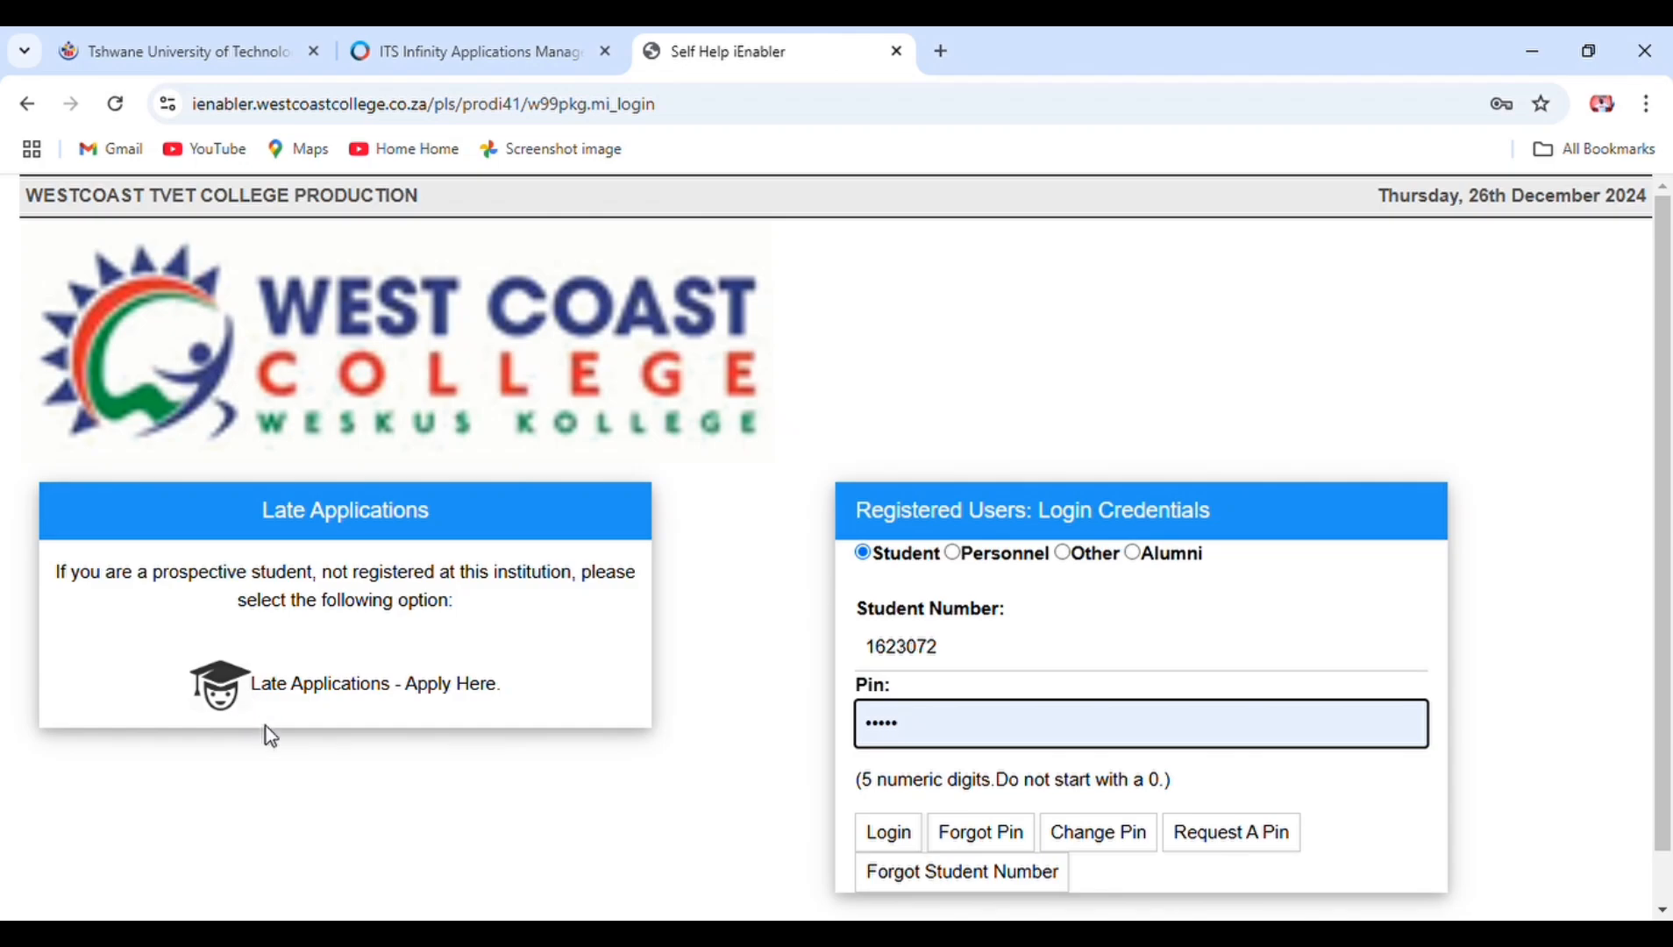
click(229, 693)
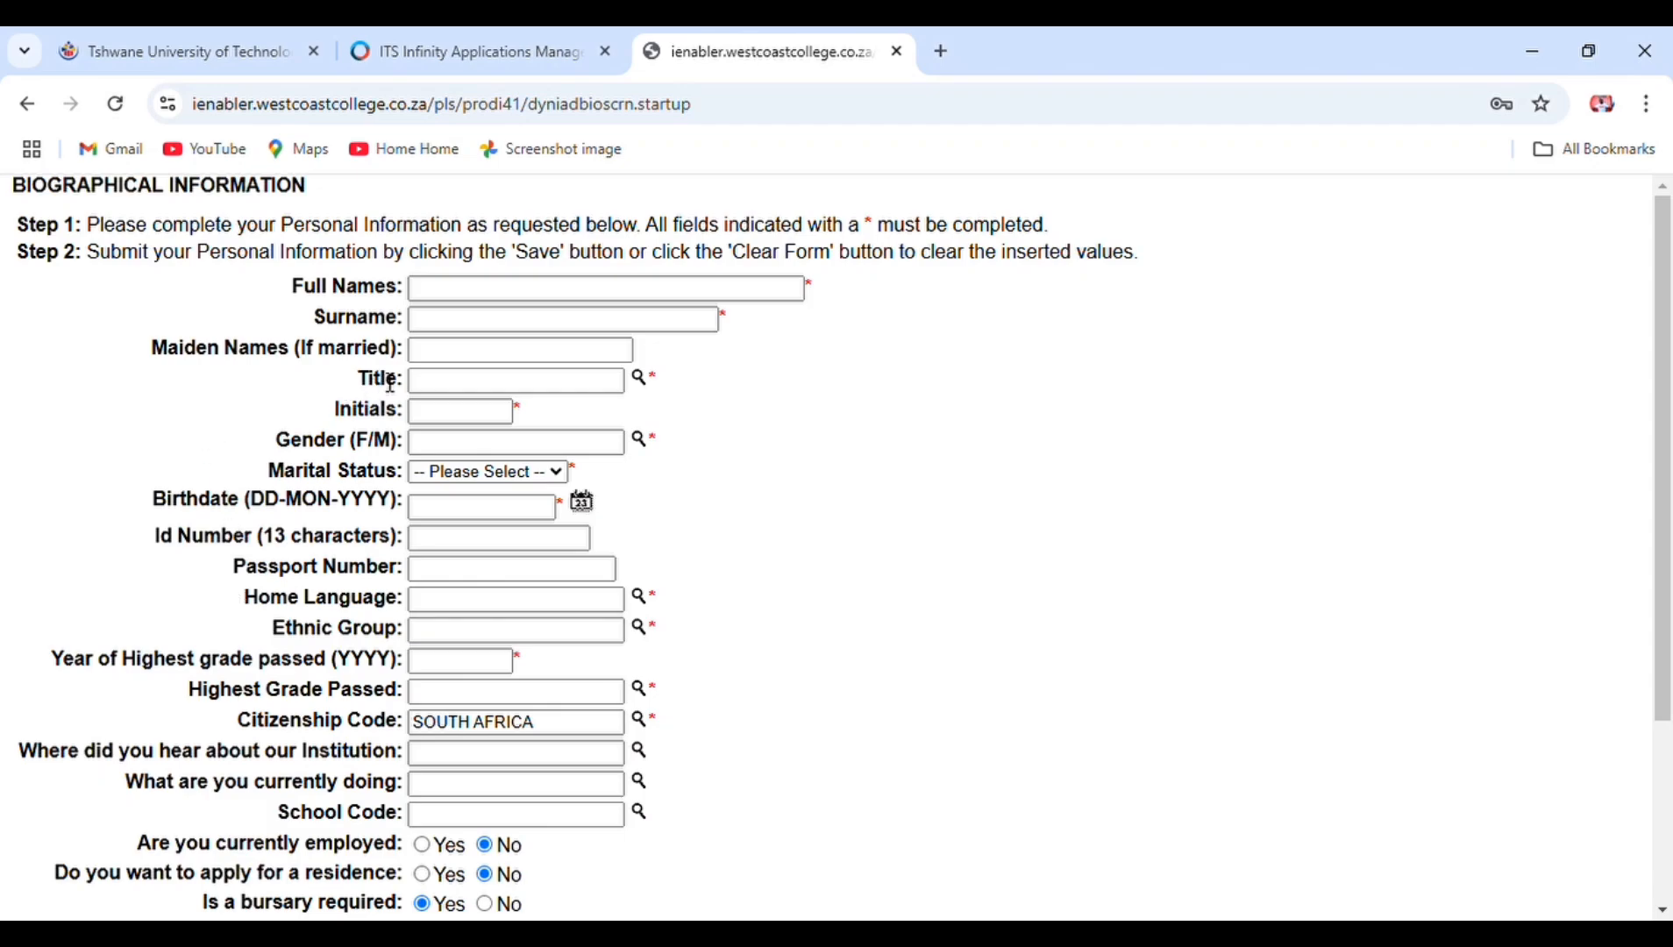
- Enter the applicant's full names and surname, with title MR
click(460, 300)
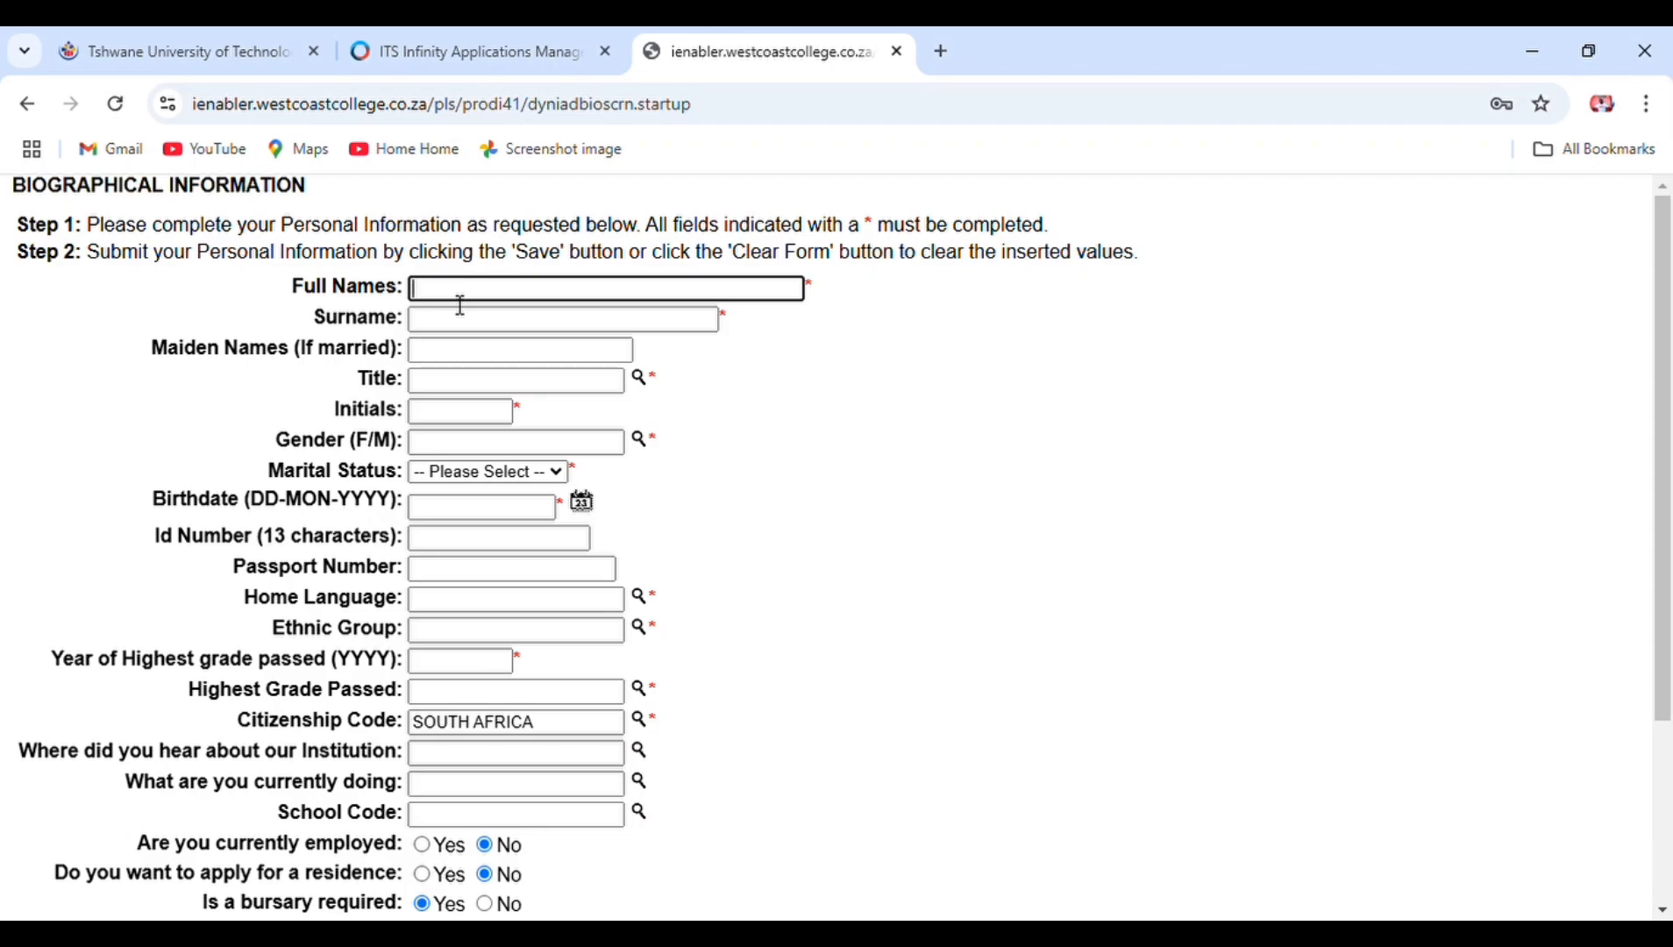
click(446, 326)
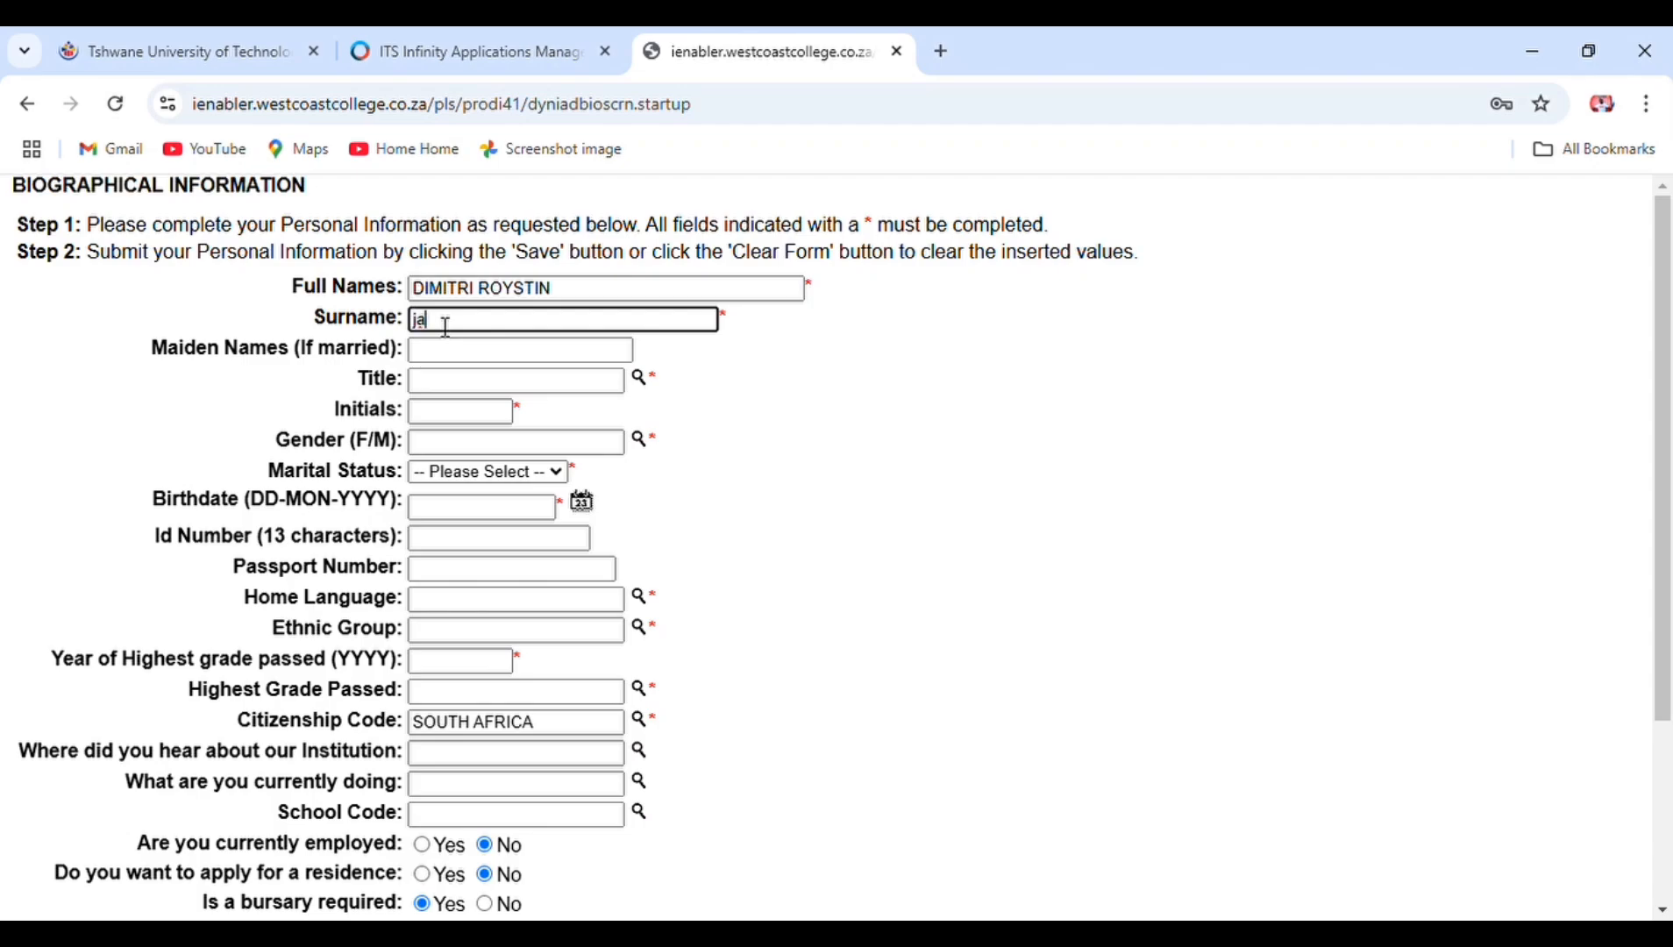
key(Tab)
key(Tab)
text(mr)
key(Tab)
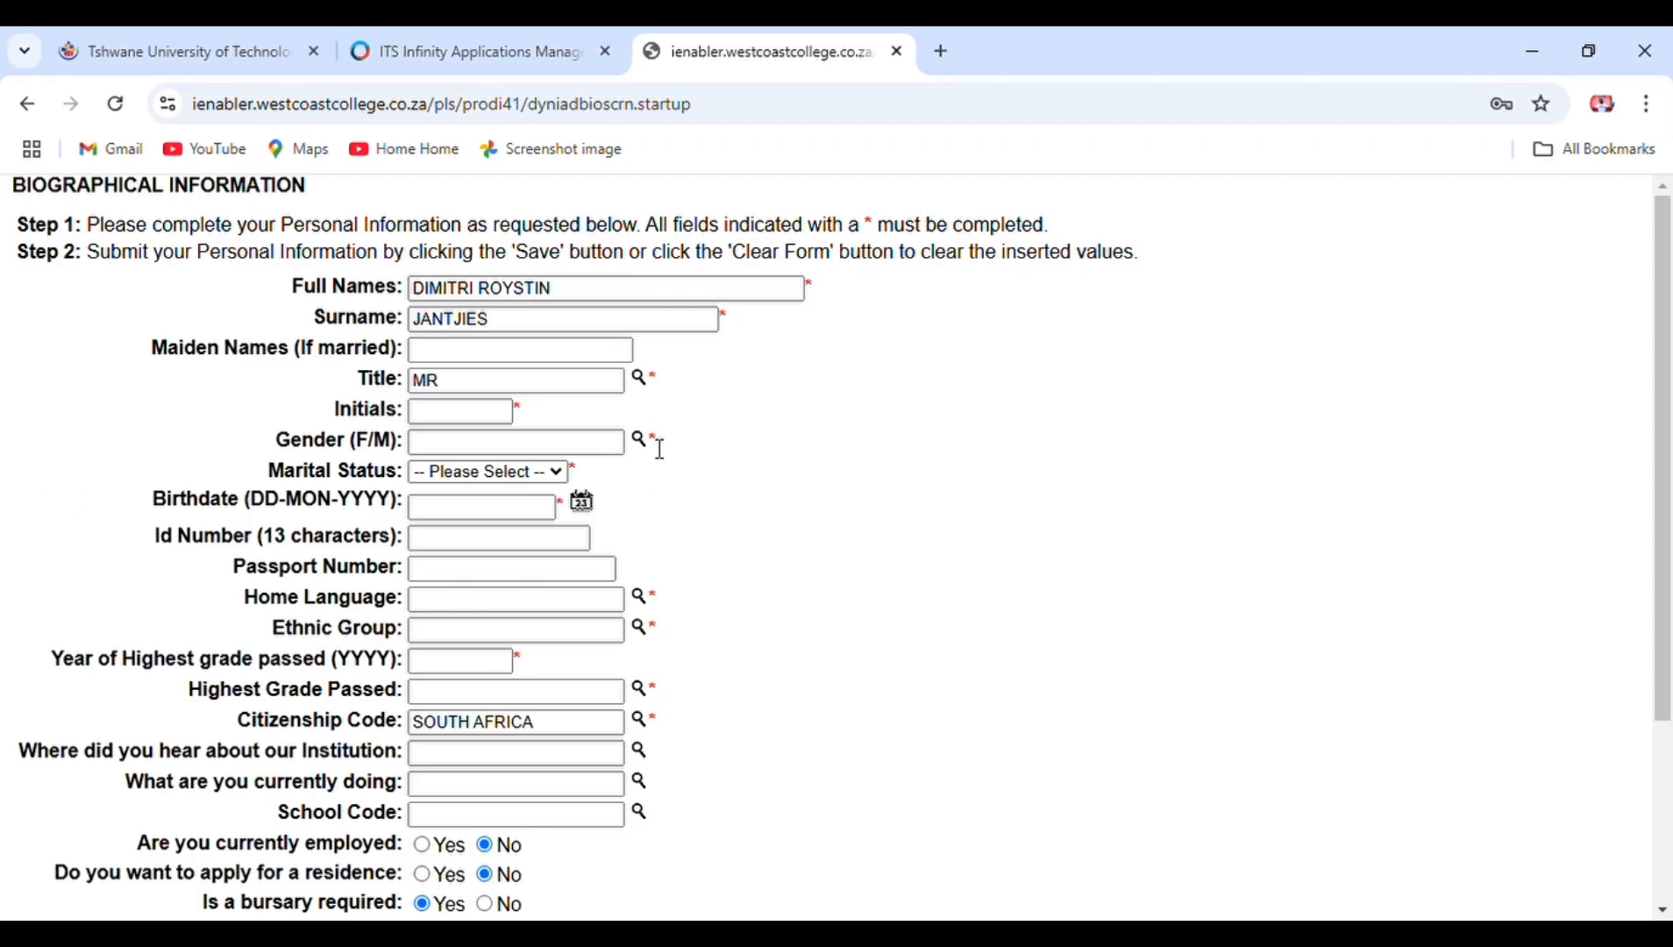
- Set Male, Single, the birthdate, English, BLACK, and 2020 as year of highest grade
click(39, 370)
click(509, 474)
click(467, 551)
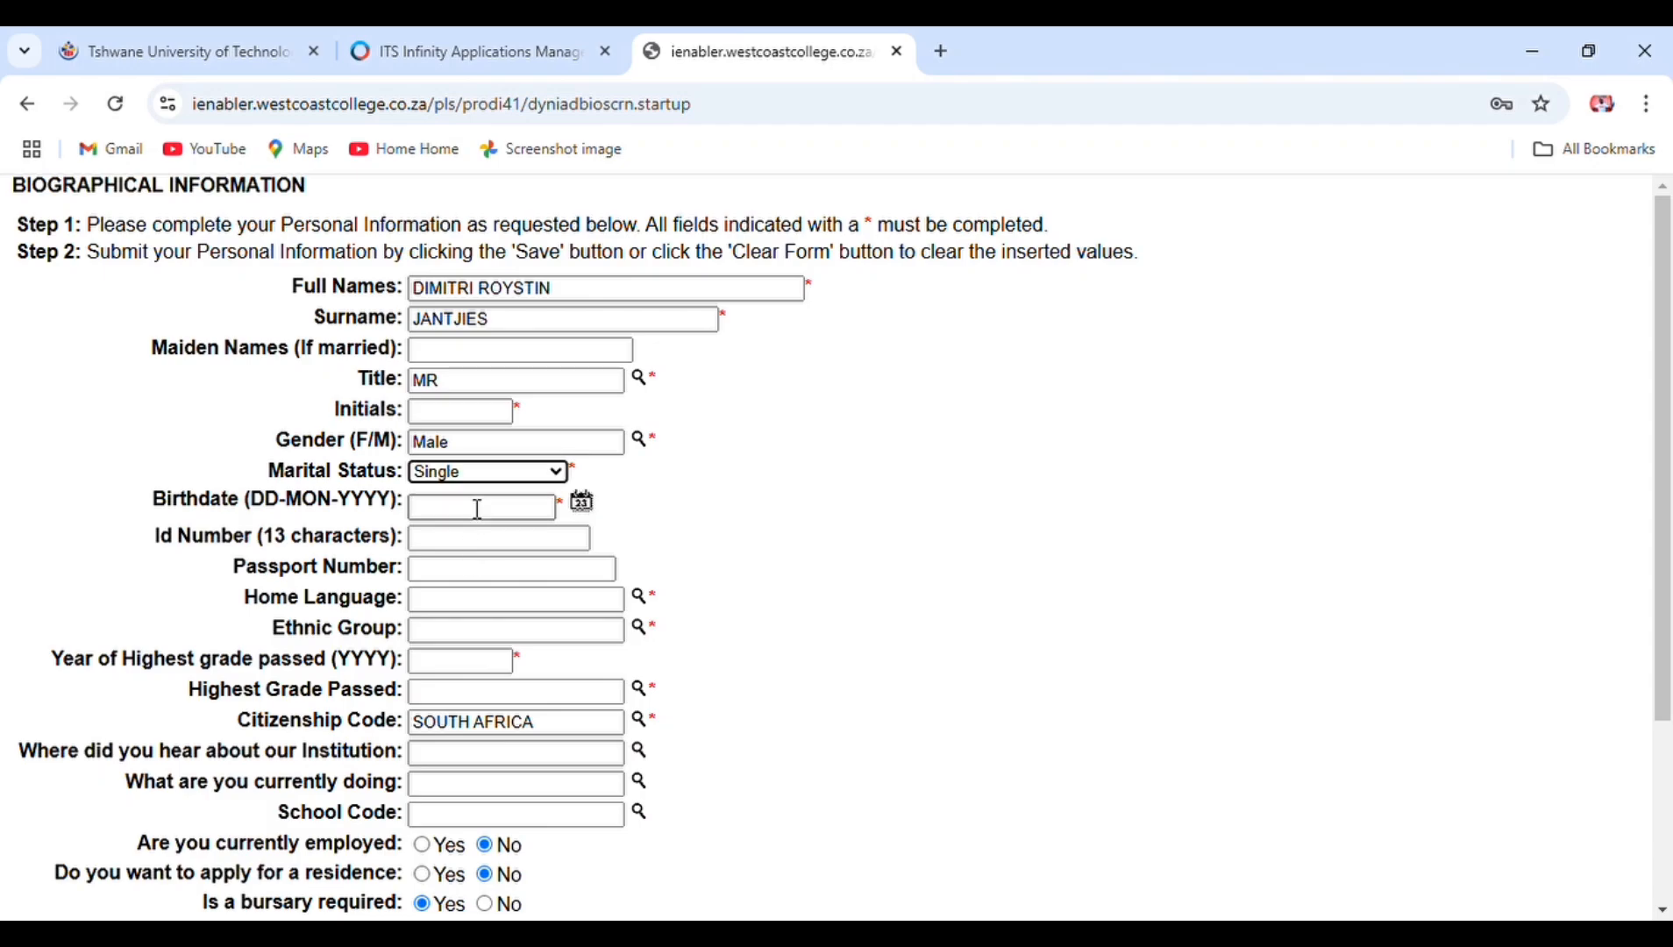
click(585, 508)
click(641, 598)
click(45, 392)
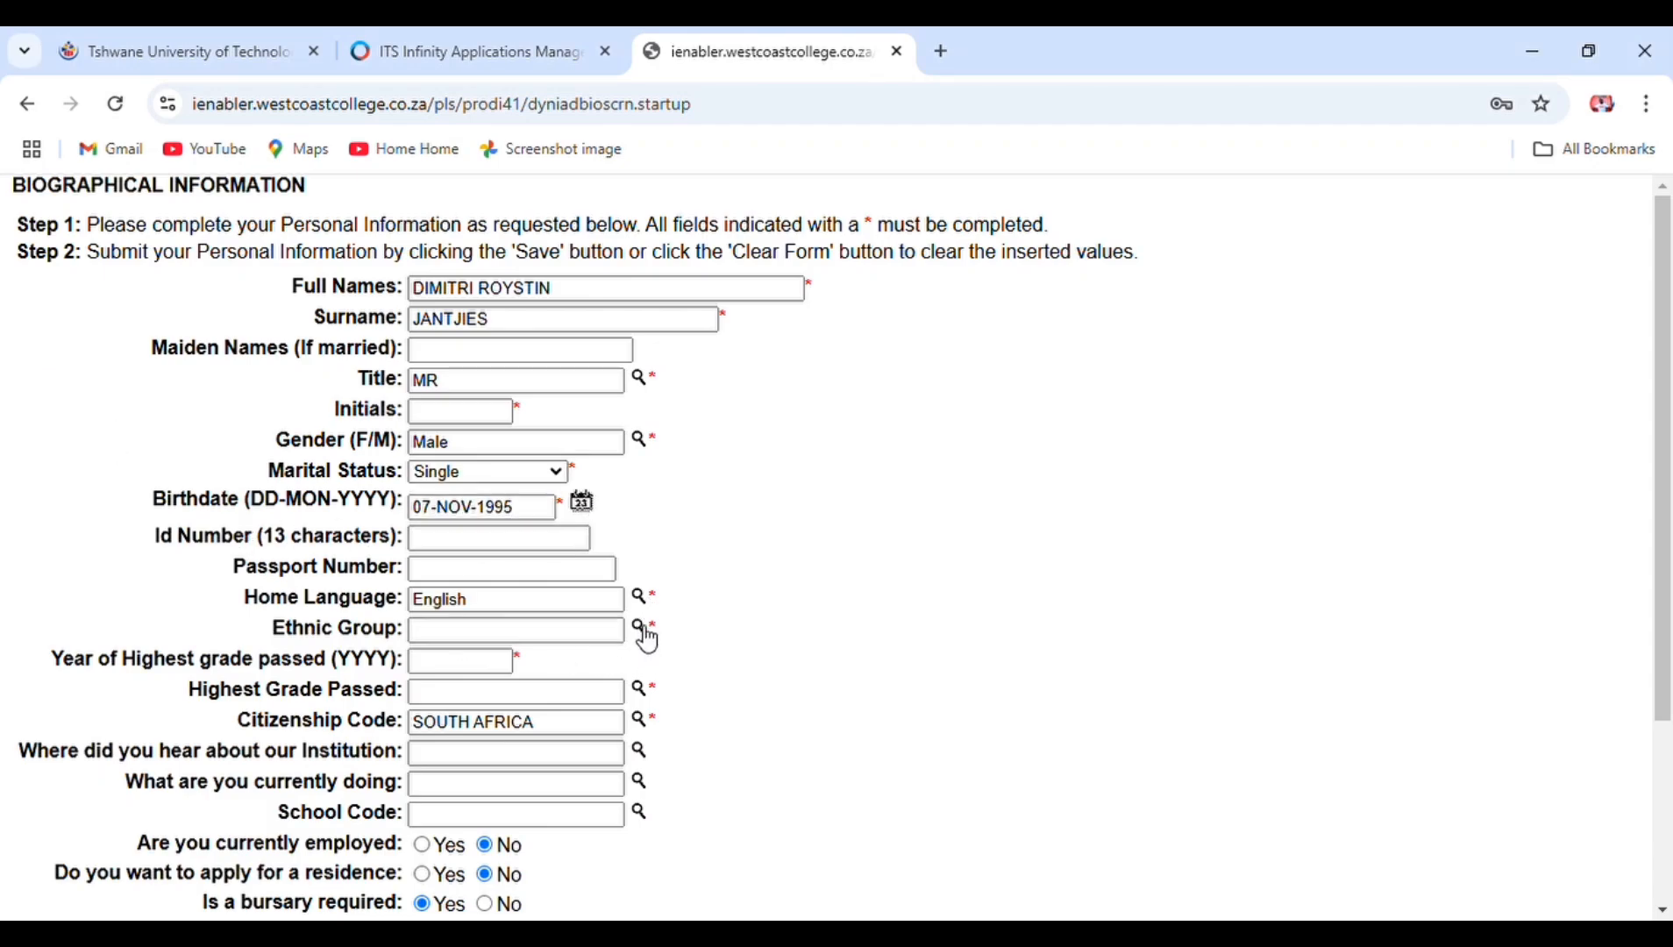
click(644, 630)
click(43, 466)
click(470, 664)
text(2020)
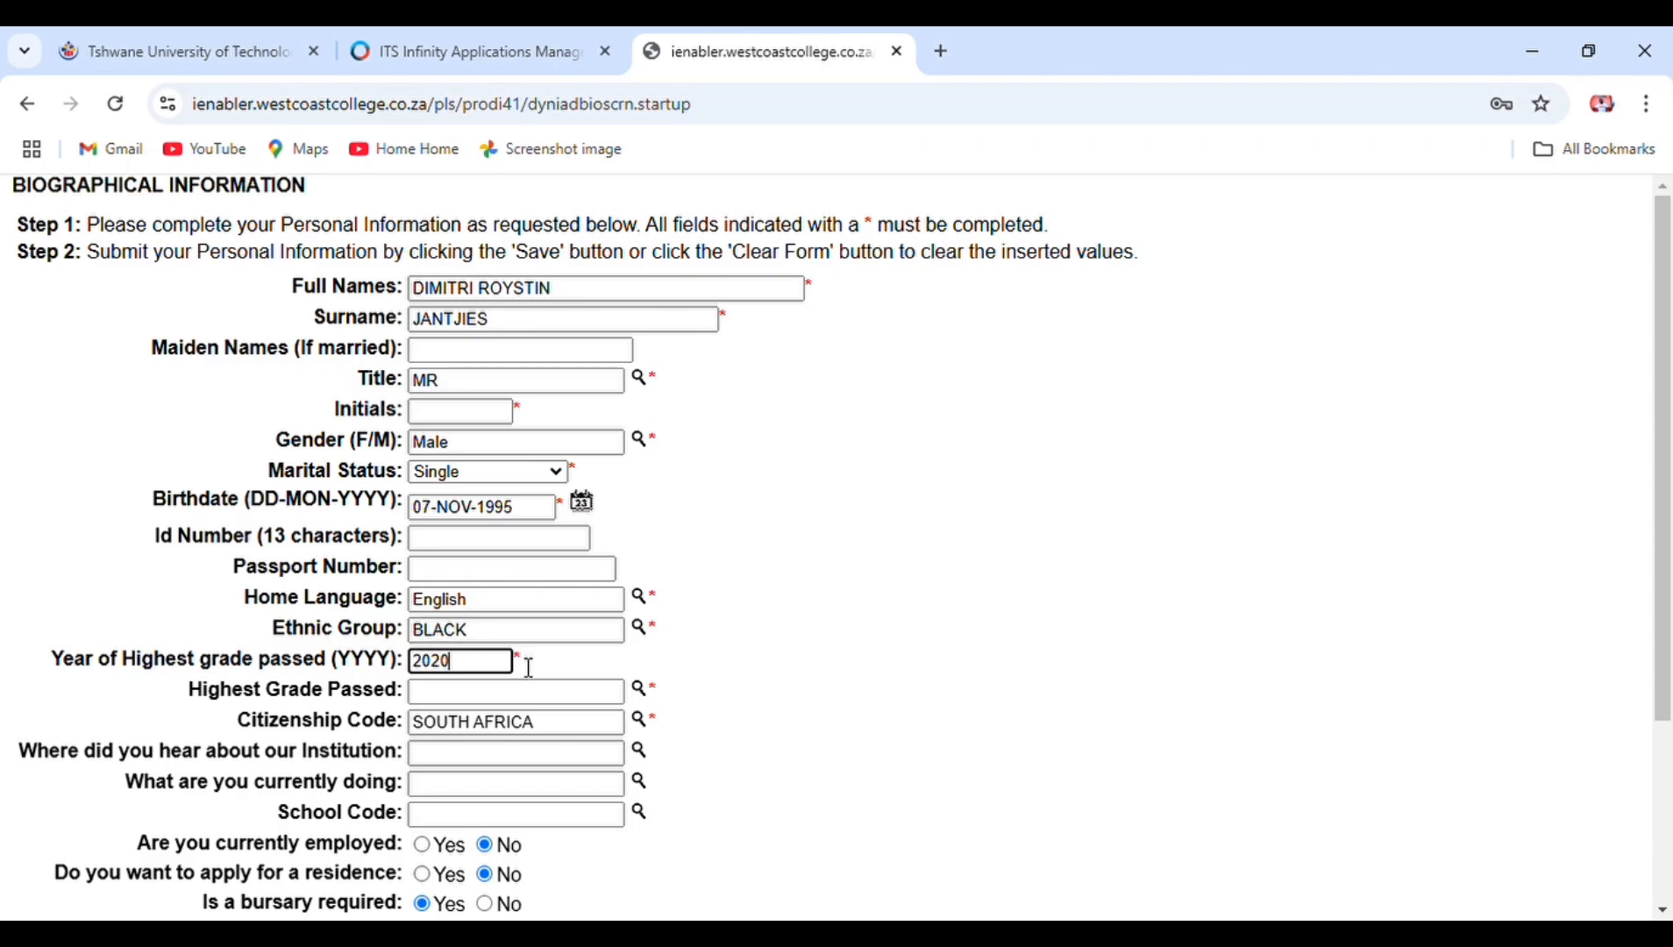
click(643, 693)
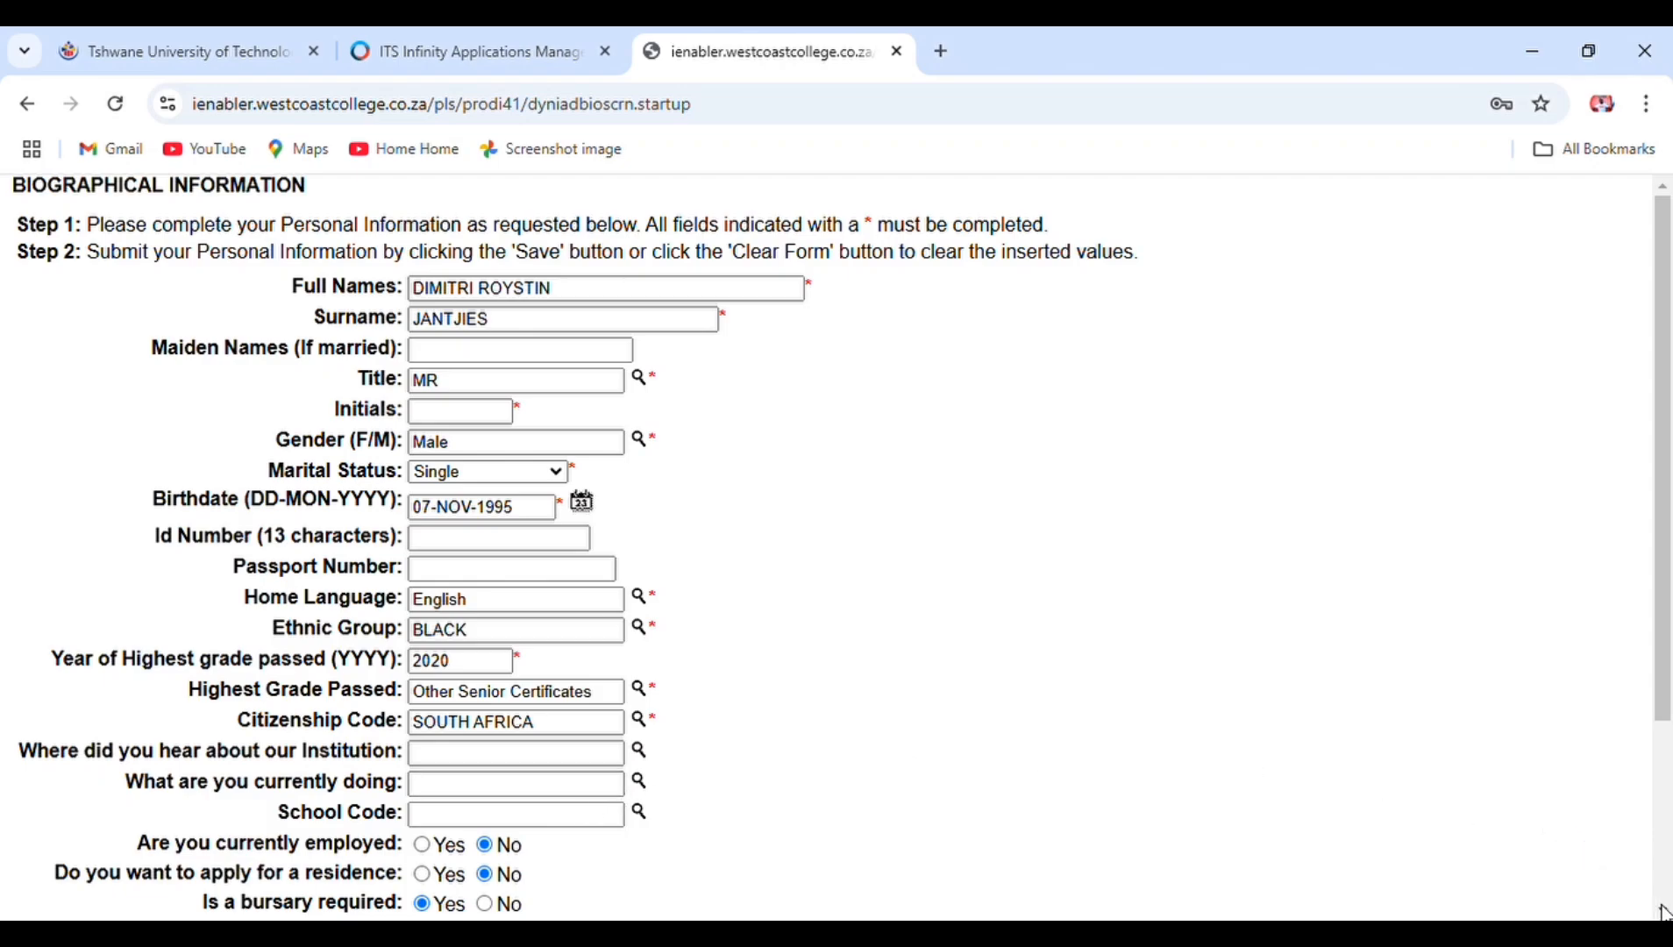
- Fill in the address and postal code fields and apply for a residence place
scroll(1663, 913, down, 3)
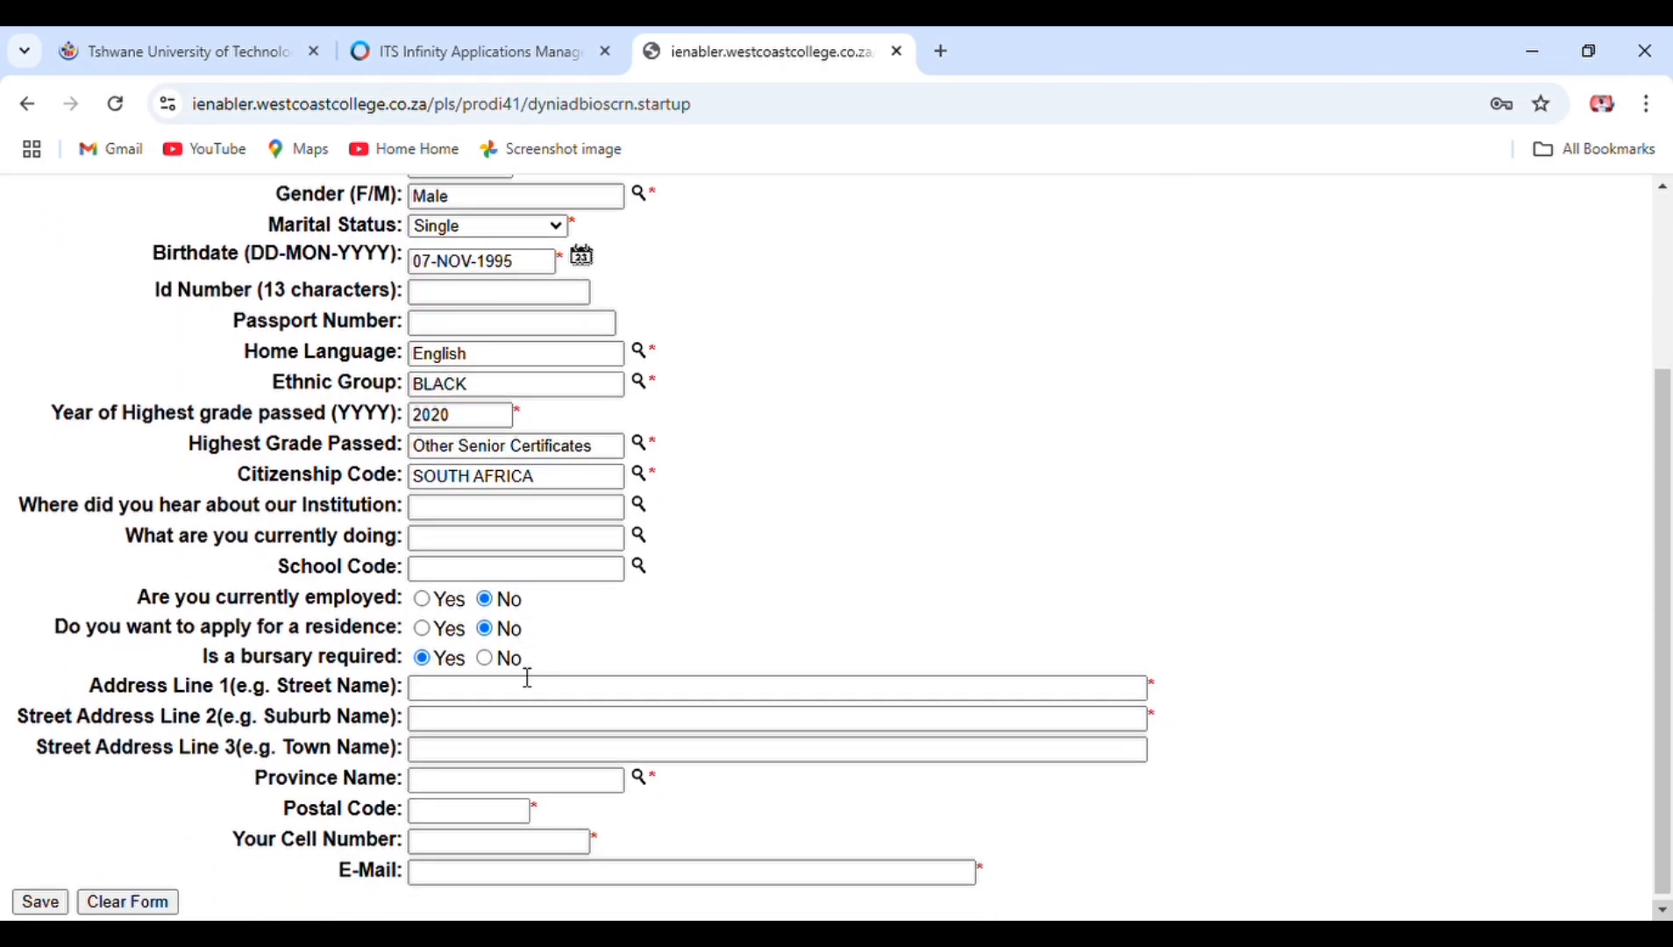
click(543, 698)
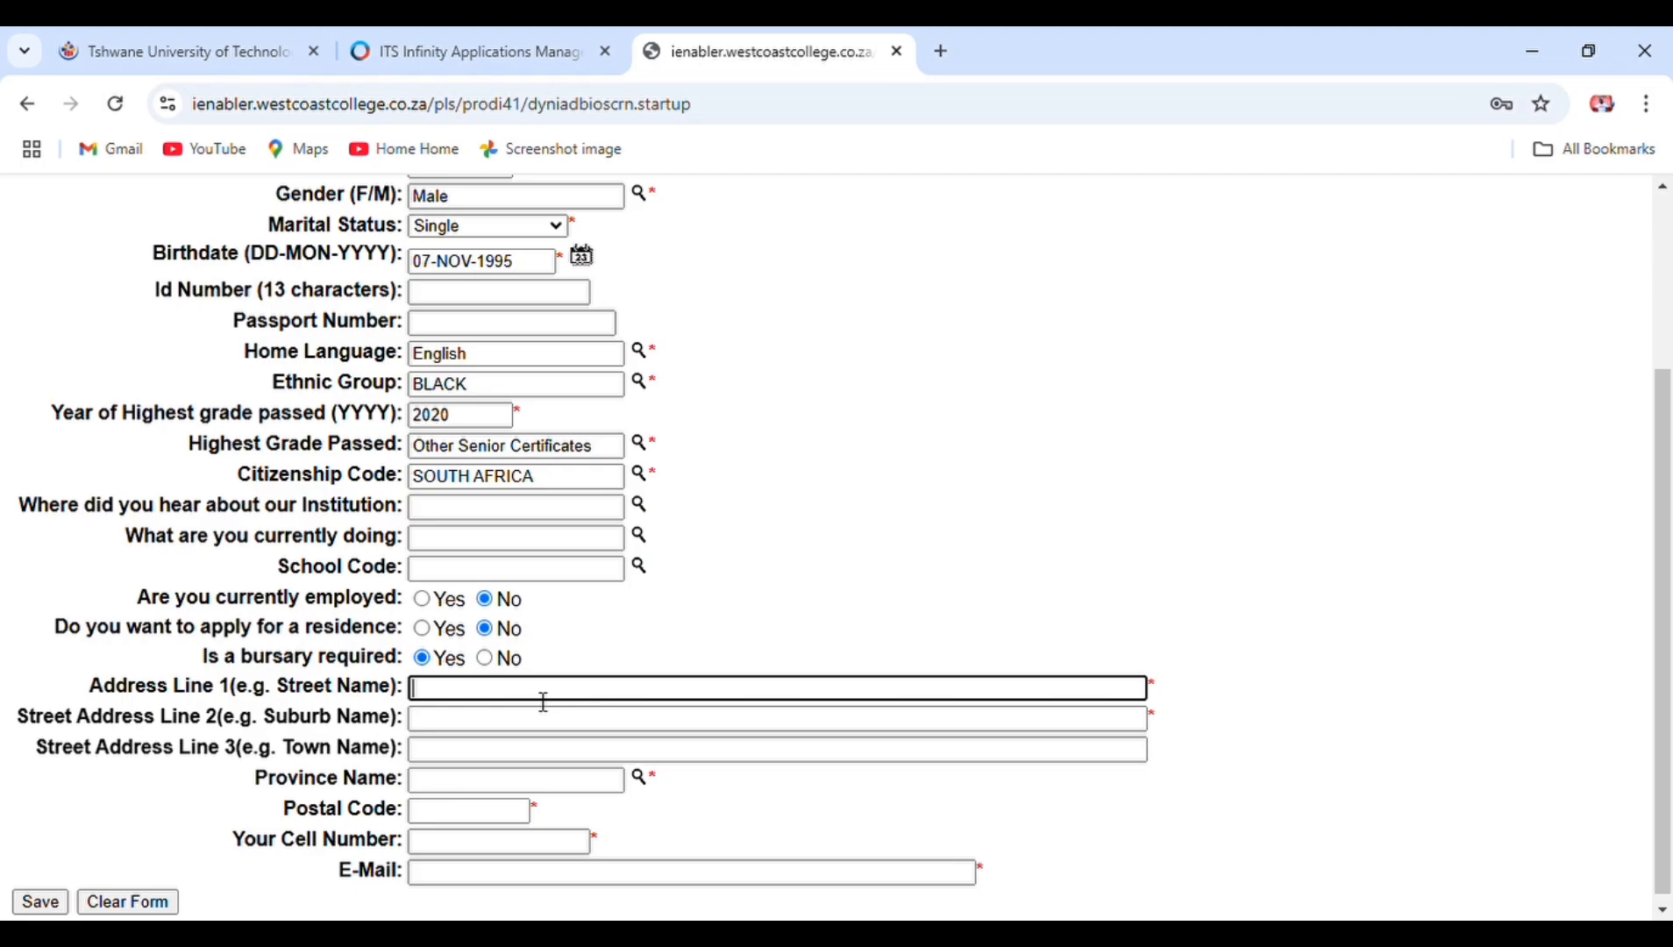
key(Down)
key(Down)
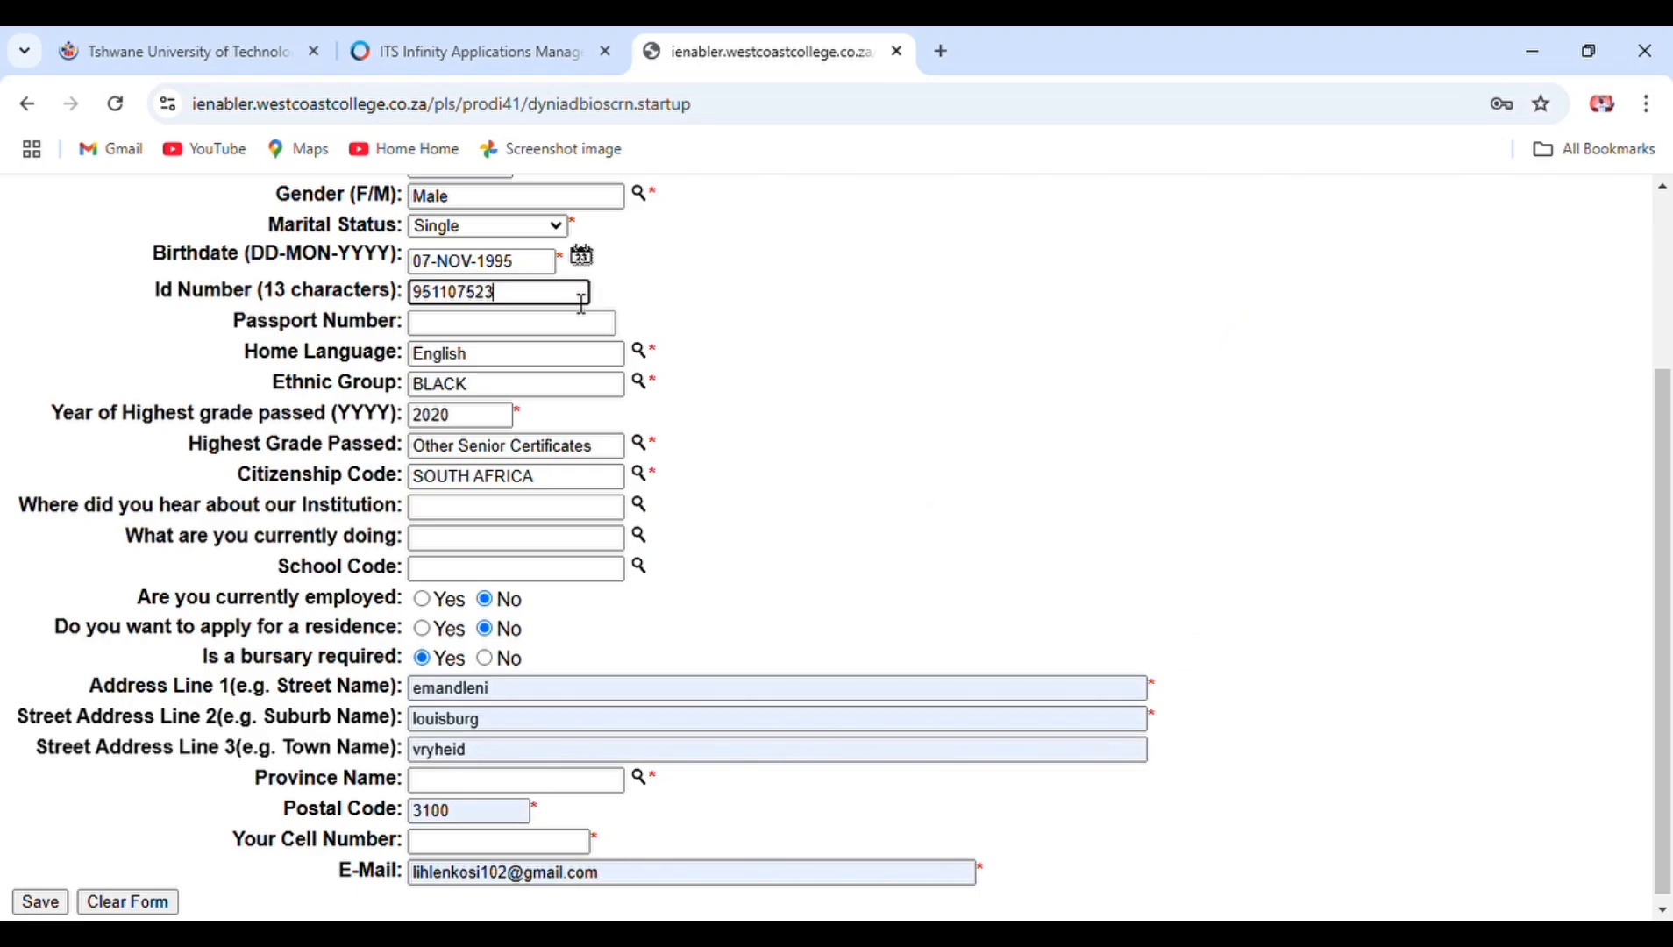
text(0083)
click(424, 630)
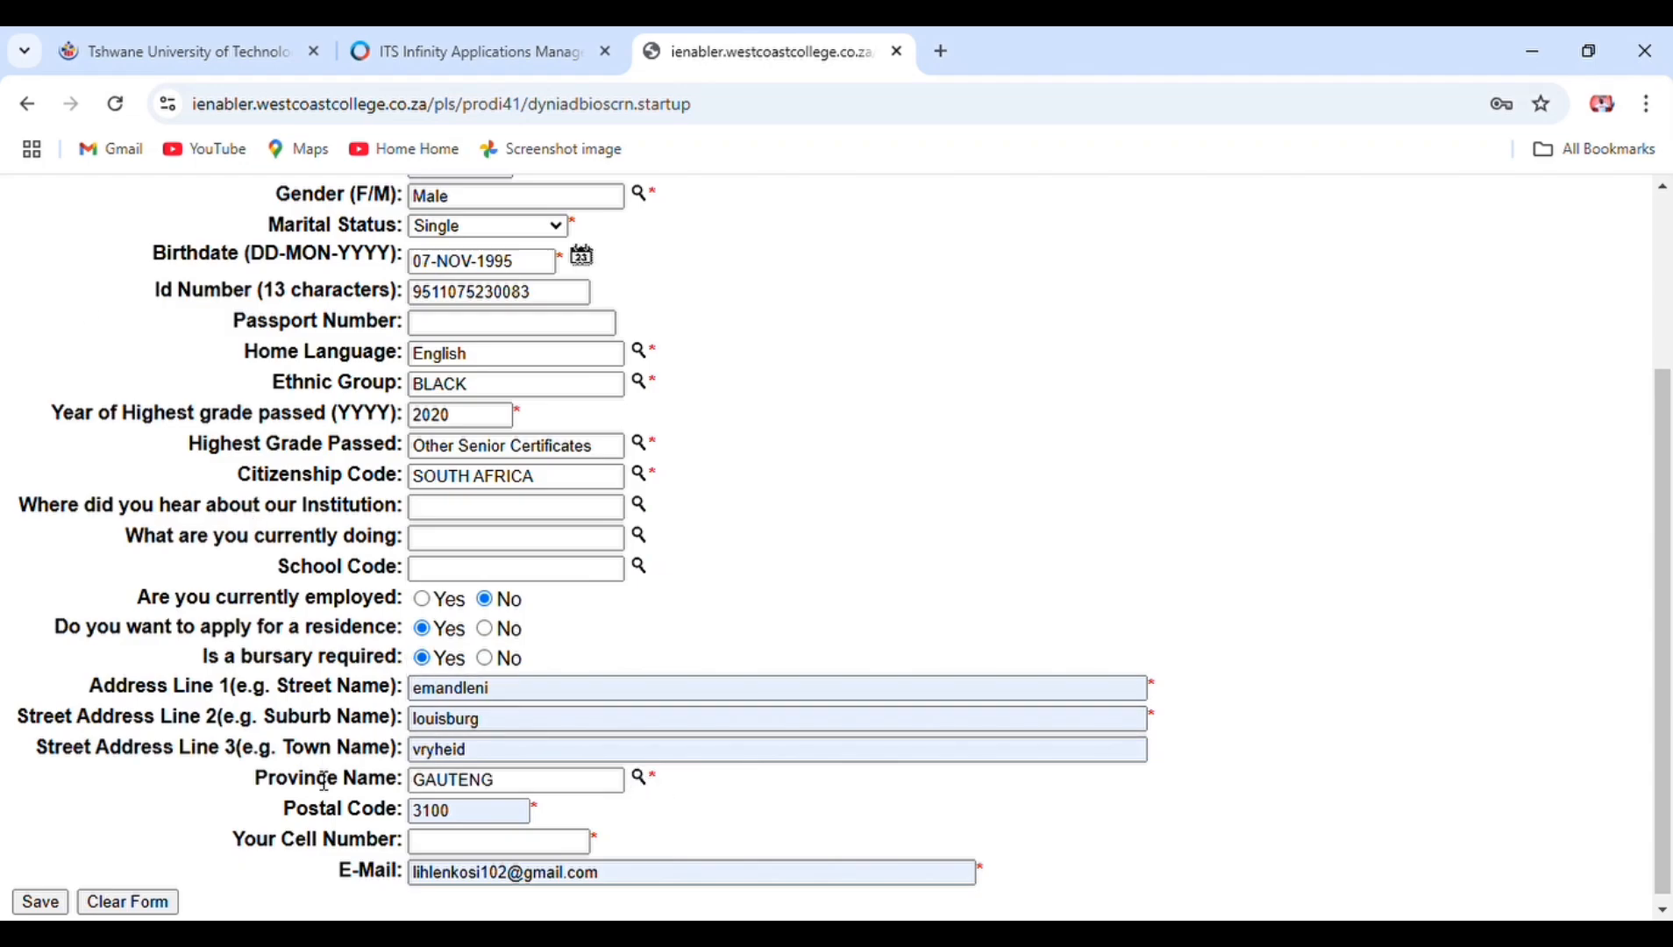
- Enter the applicant's cell number and review the completed form
click(491, 852)
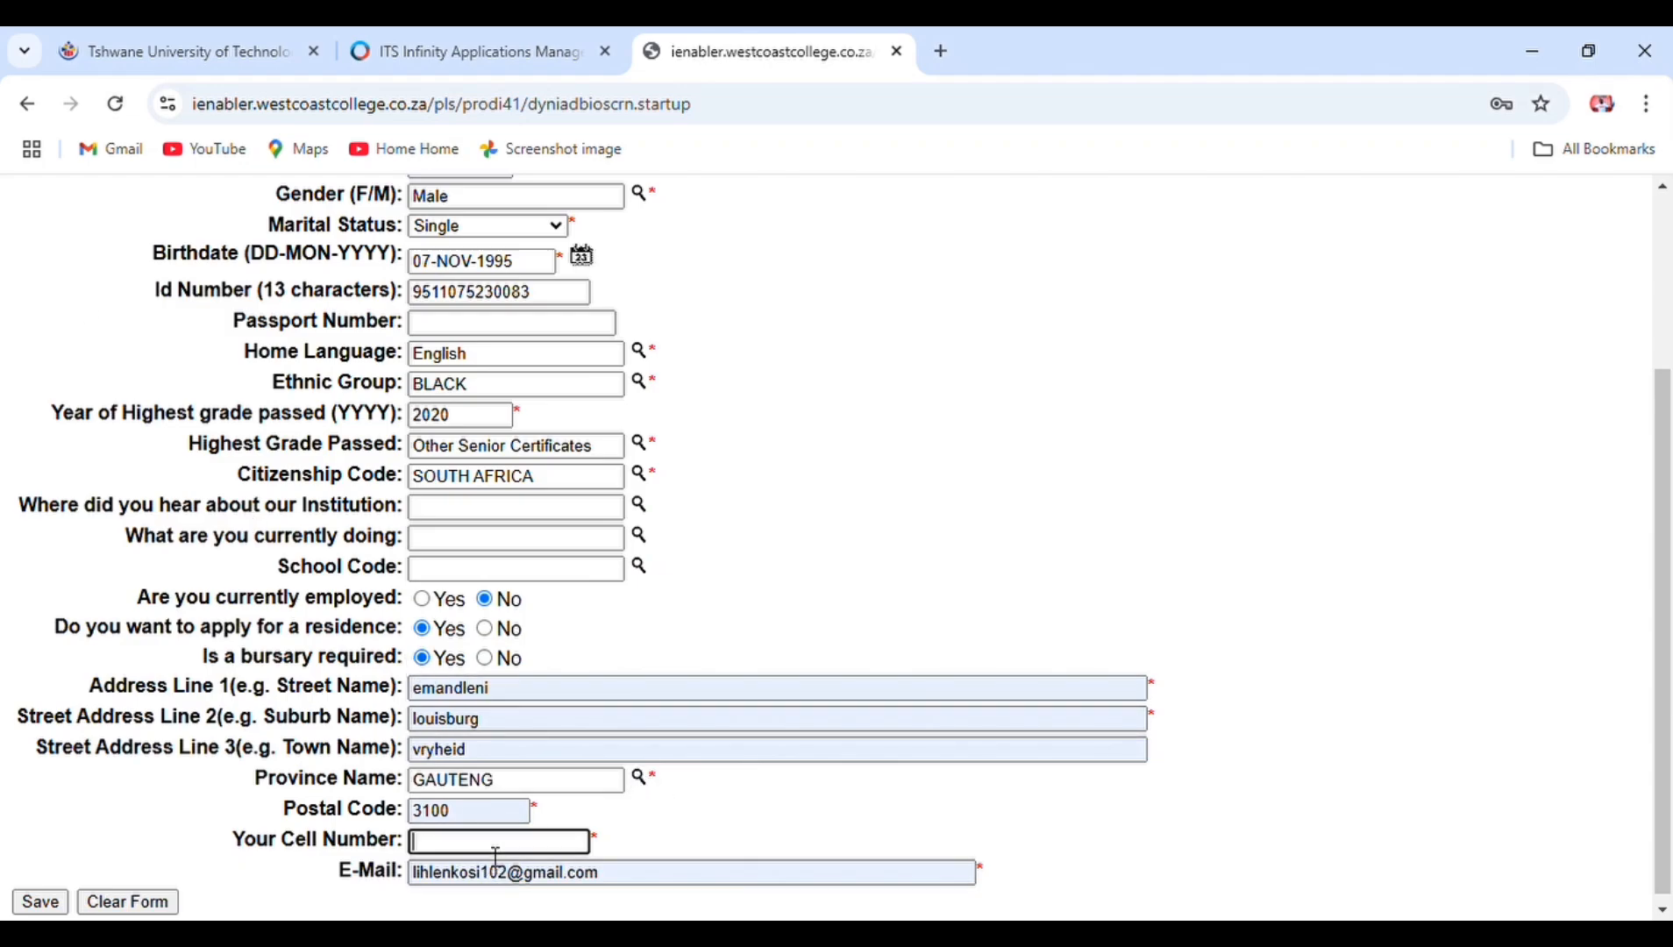
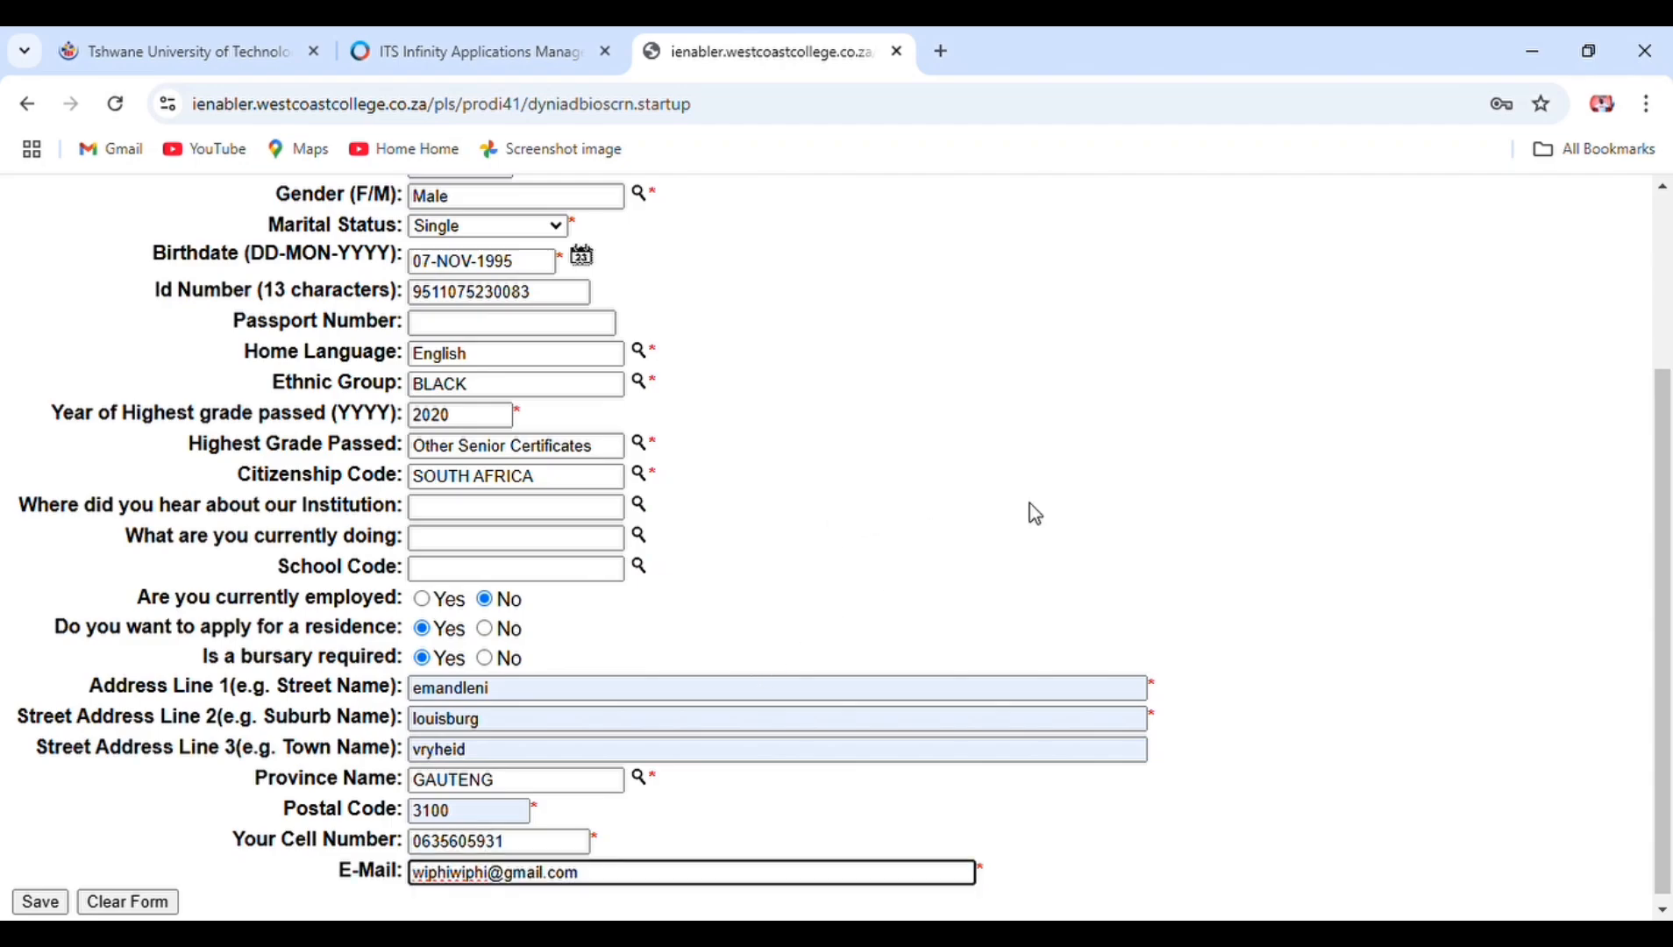
click(1669, 187)
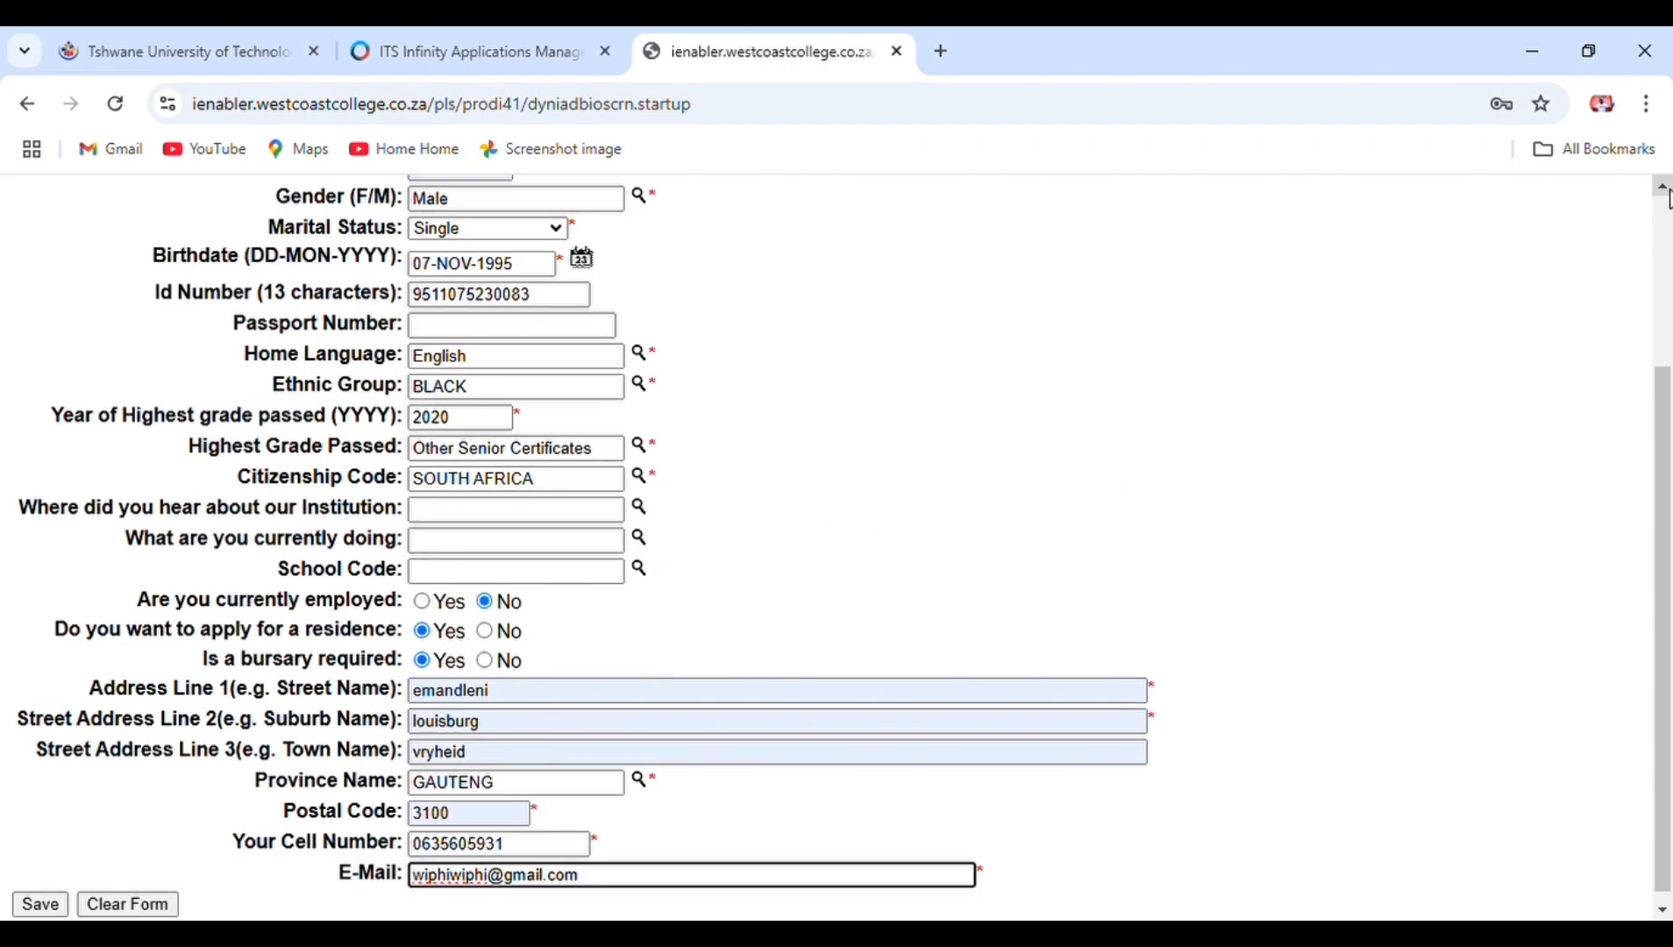
click(1669, 188)
click(1669, 189)
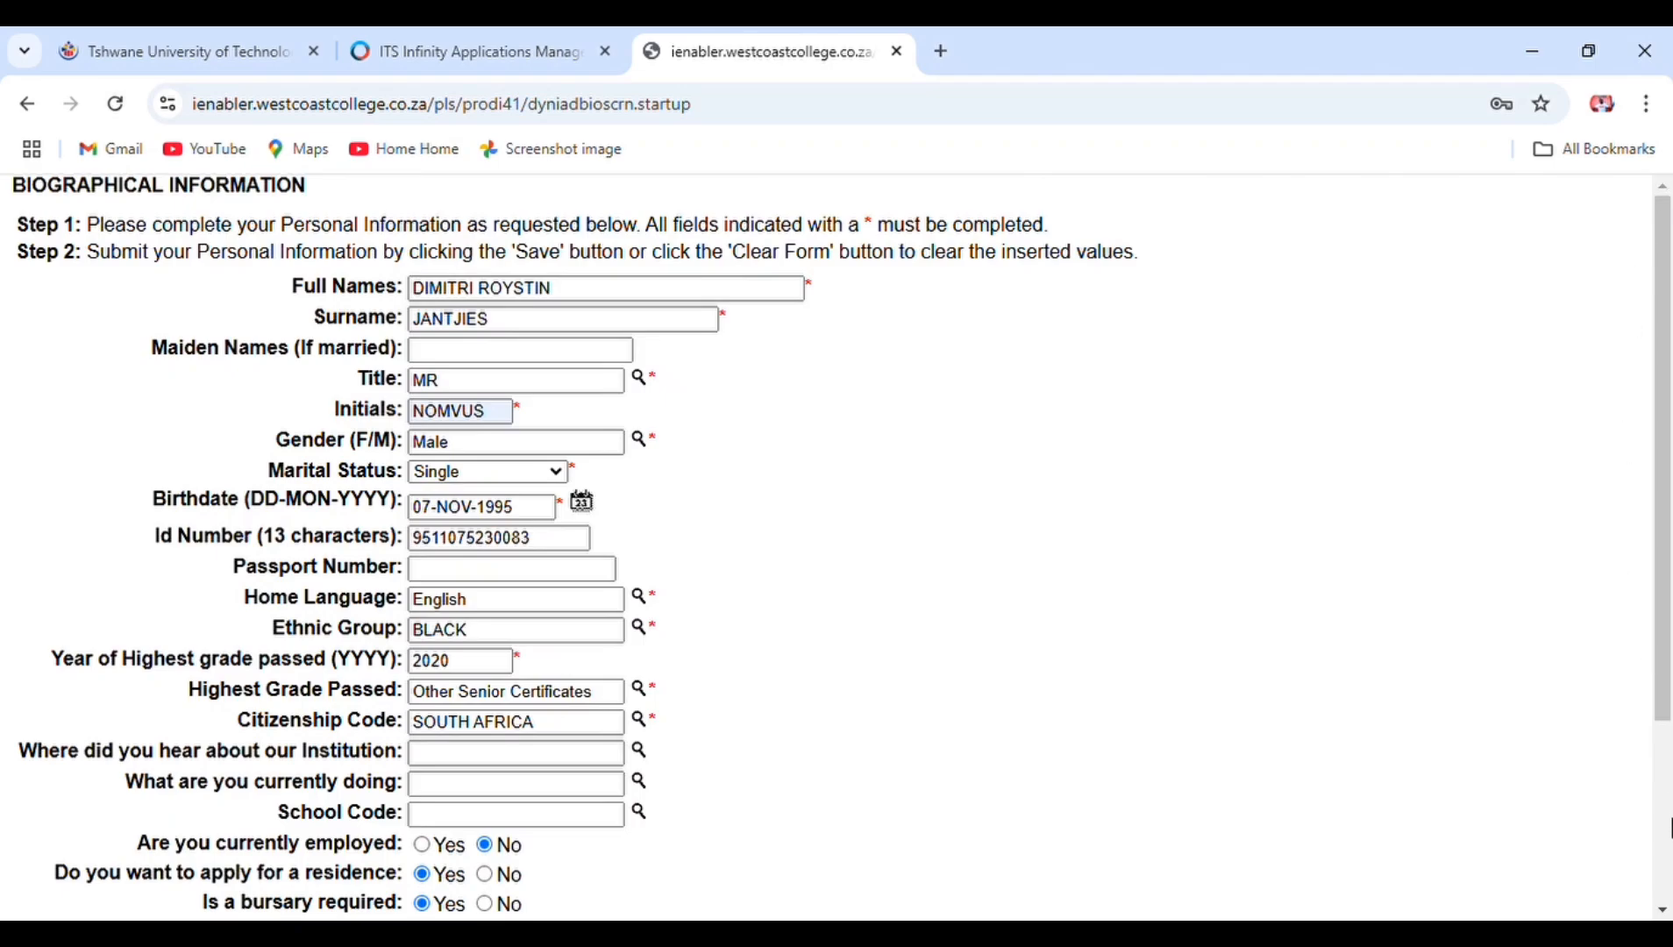
click(1664, 912)
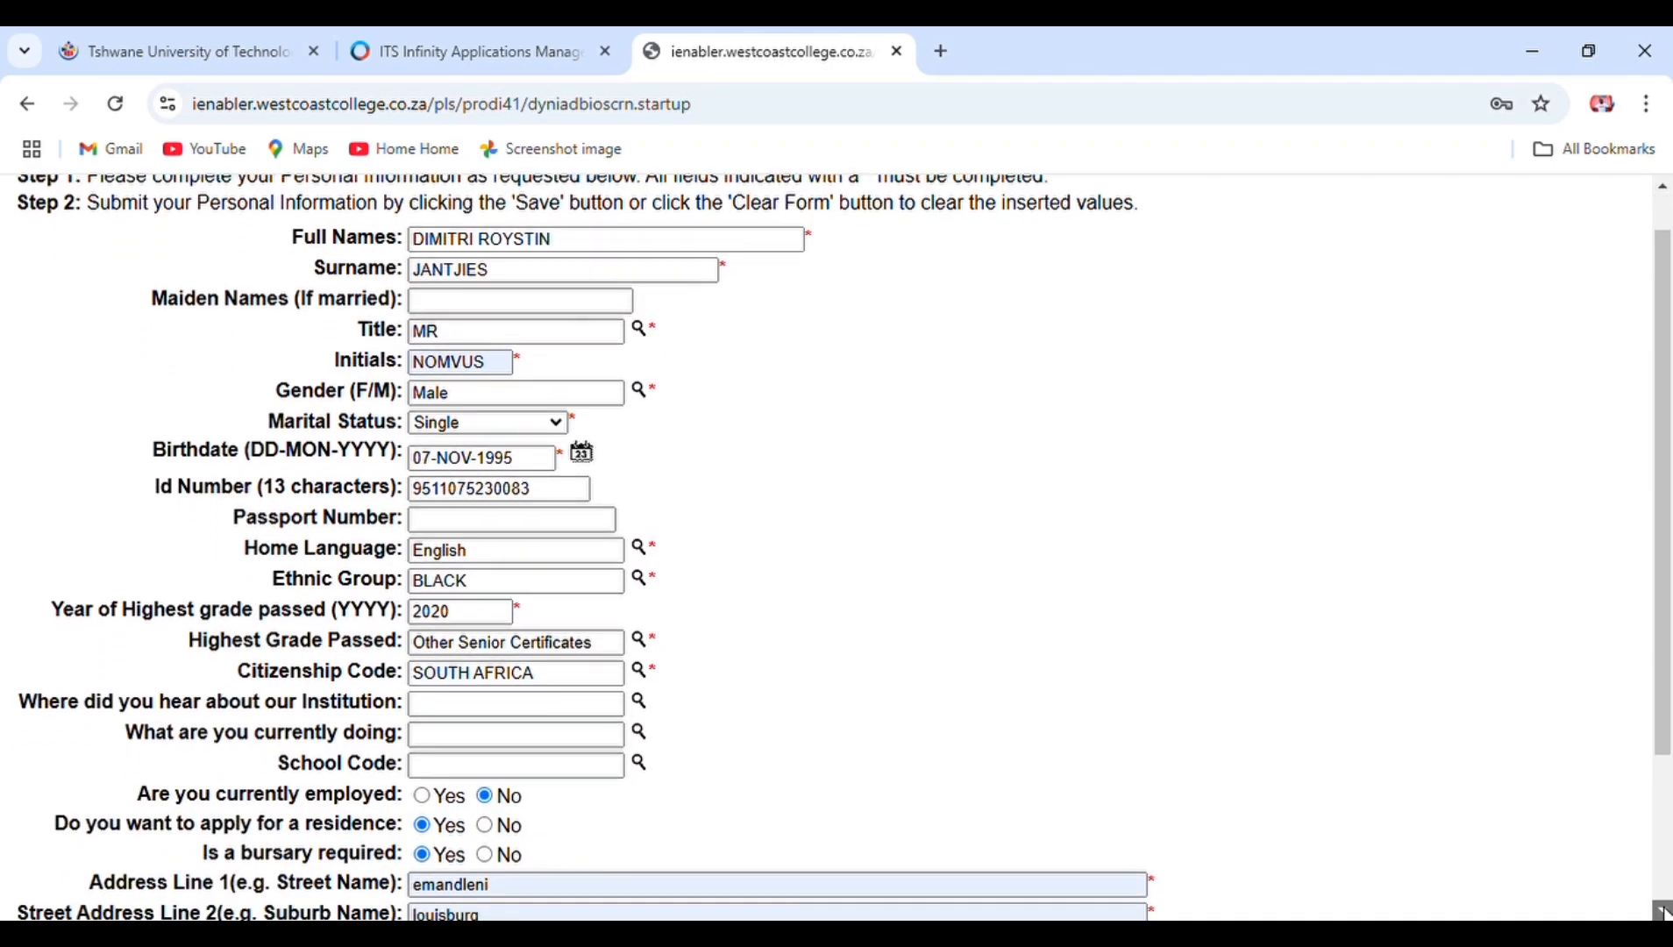
click(1664, 912)
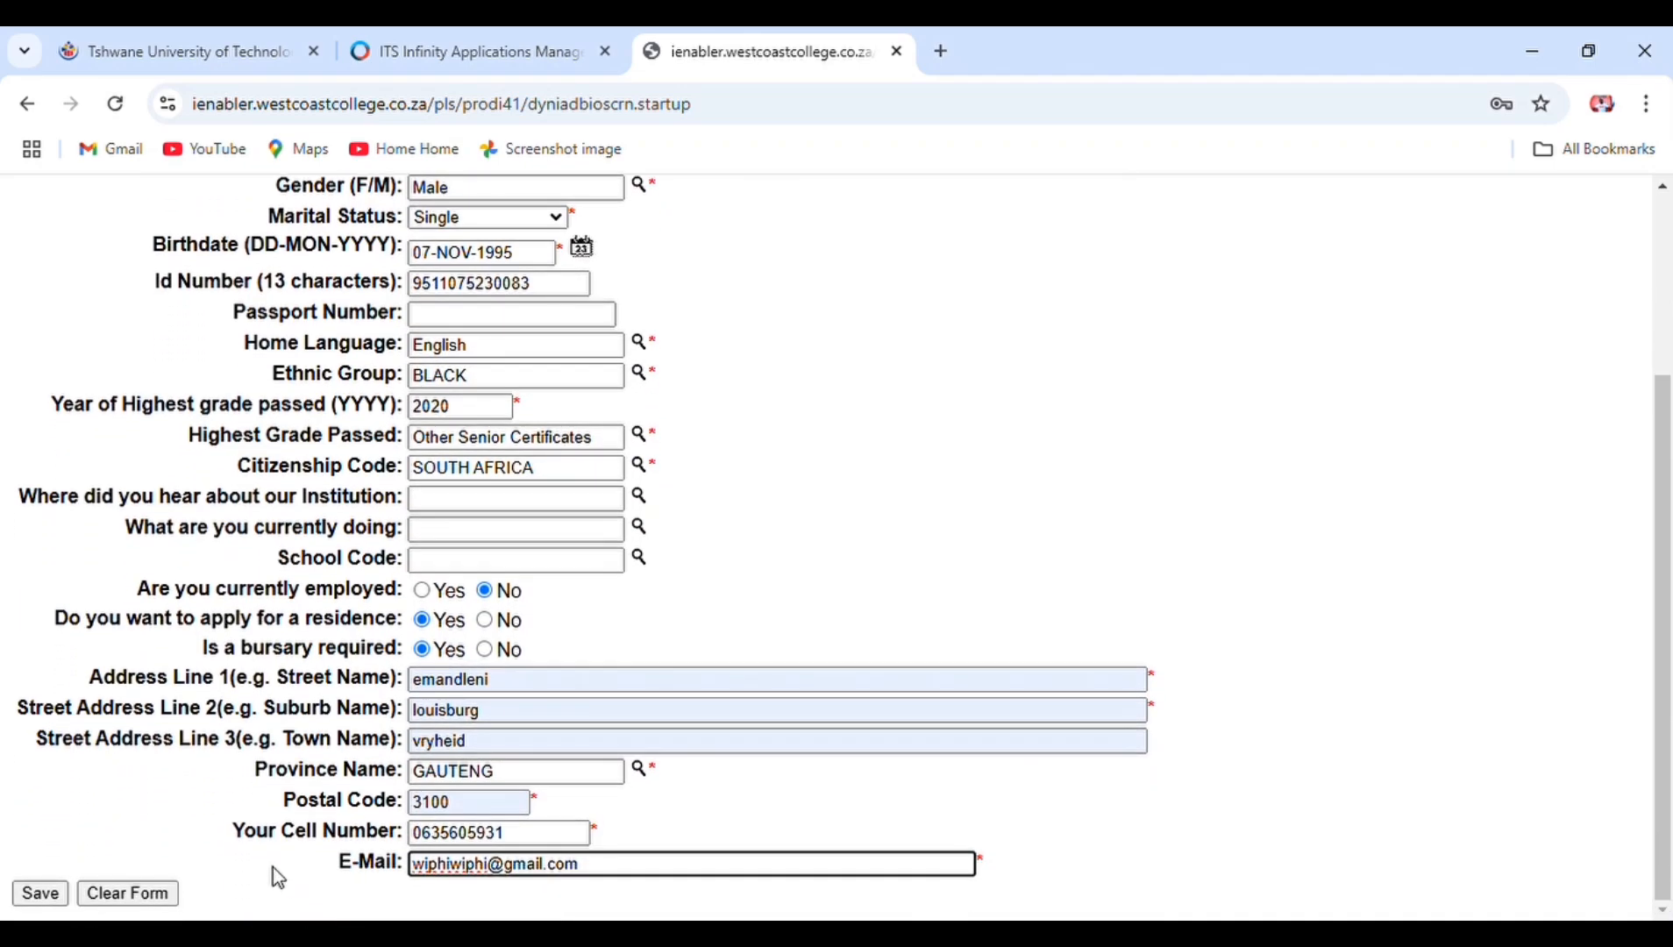
- Save the biographical details, then enter a five-digit pin and its confirmation
click(40, 894)
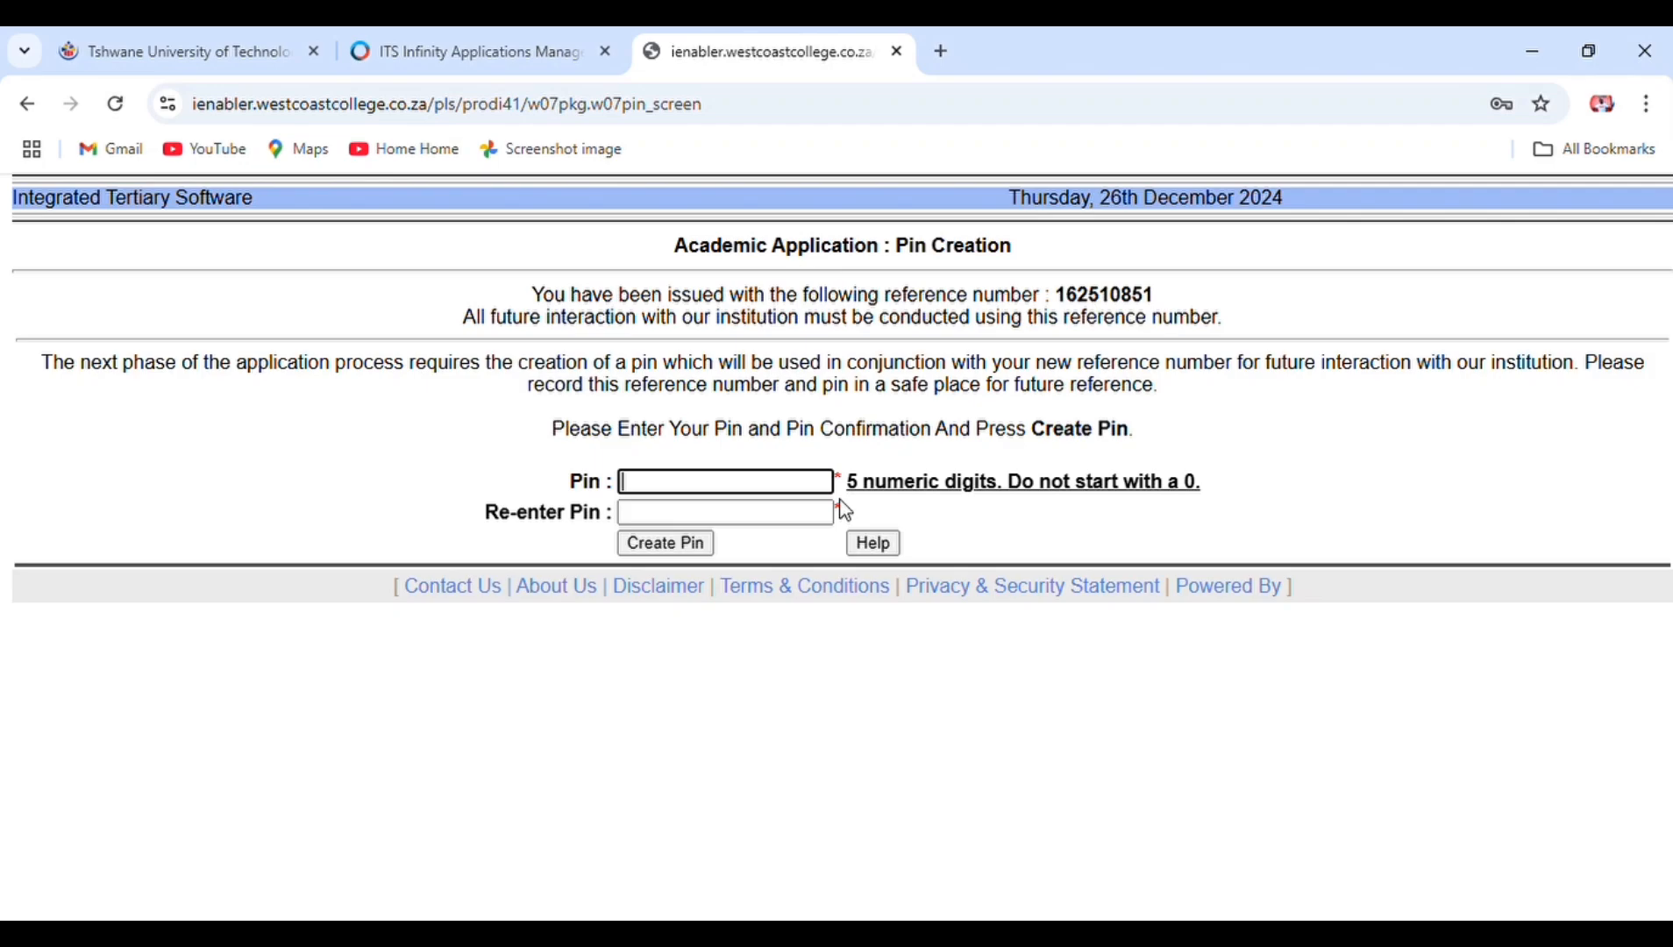
text(•••••)
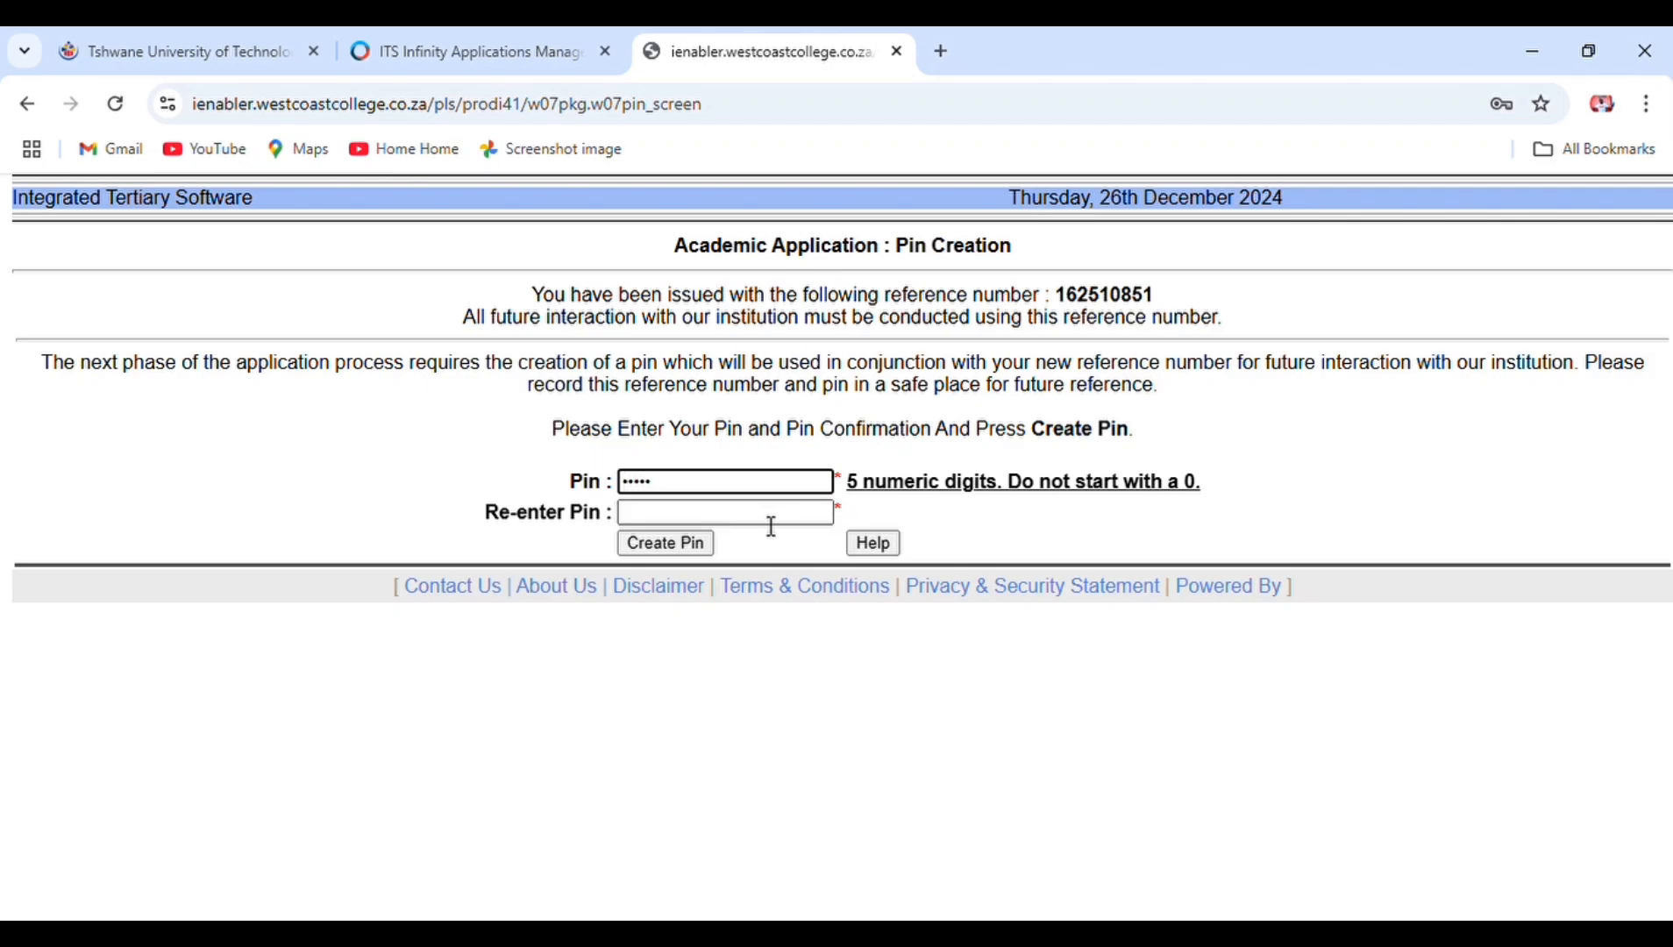
click(772, 524)
text(•••)
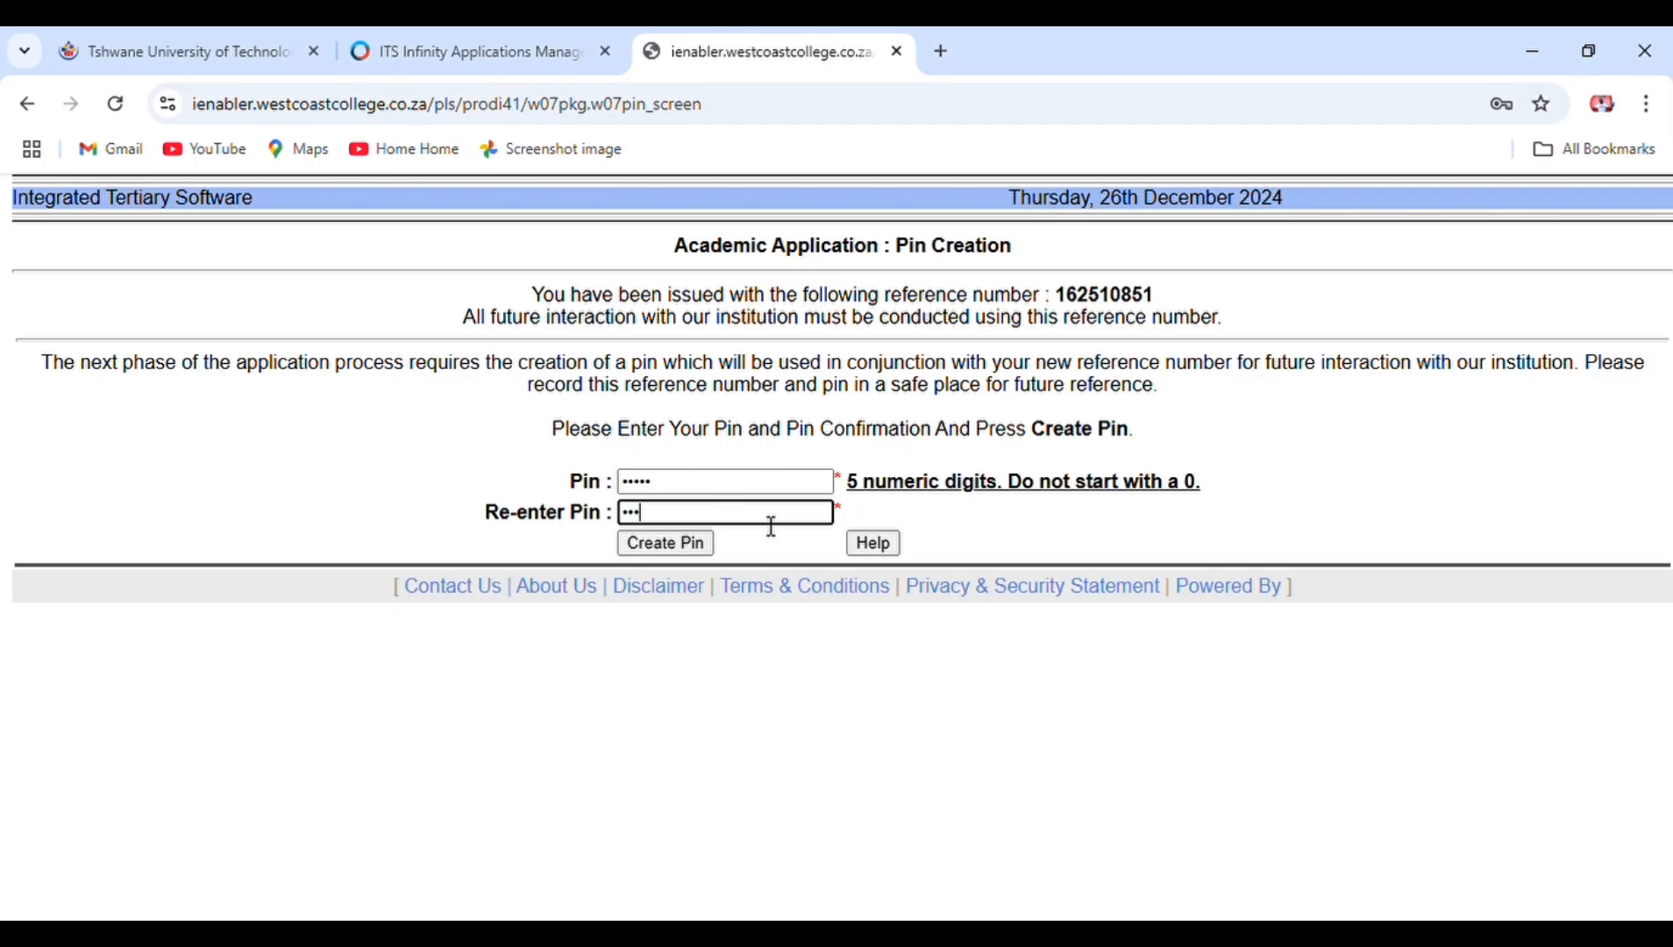
text(••)
- Create the pin to reach the Student Web main menu
click(678, 557)
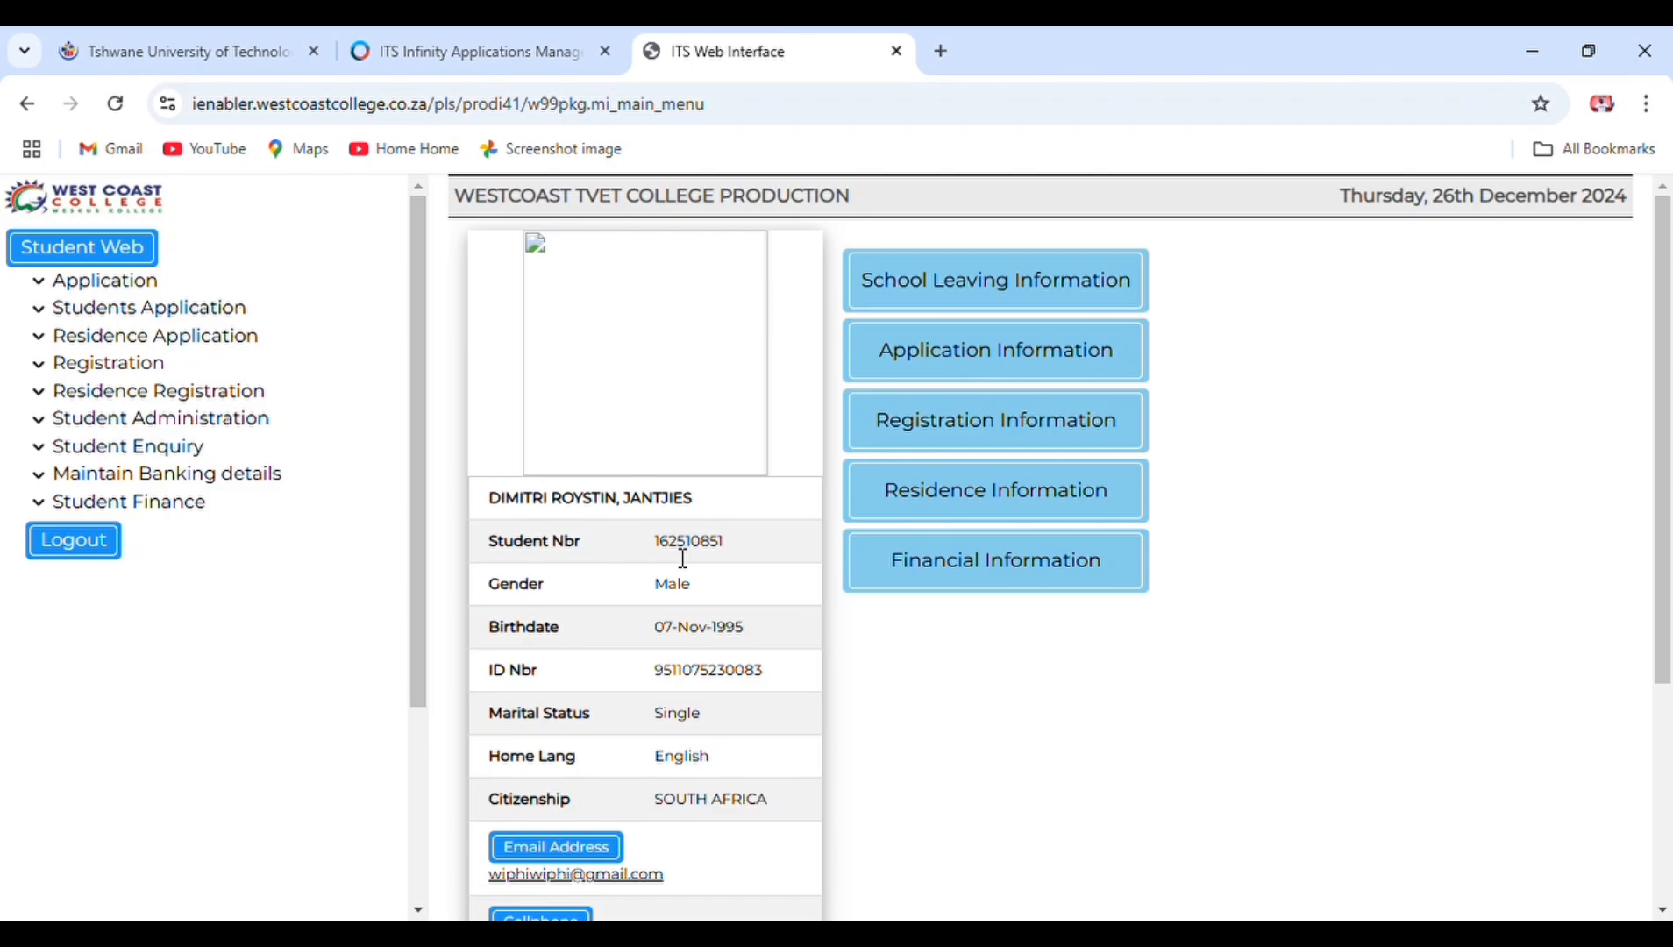
- Expand Application, view the application rules and accept them
click(148, 288)
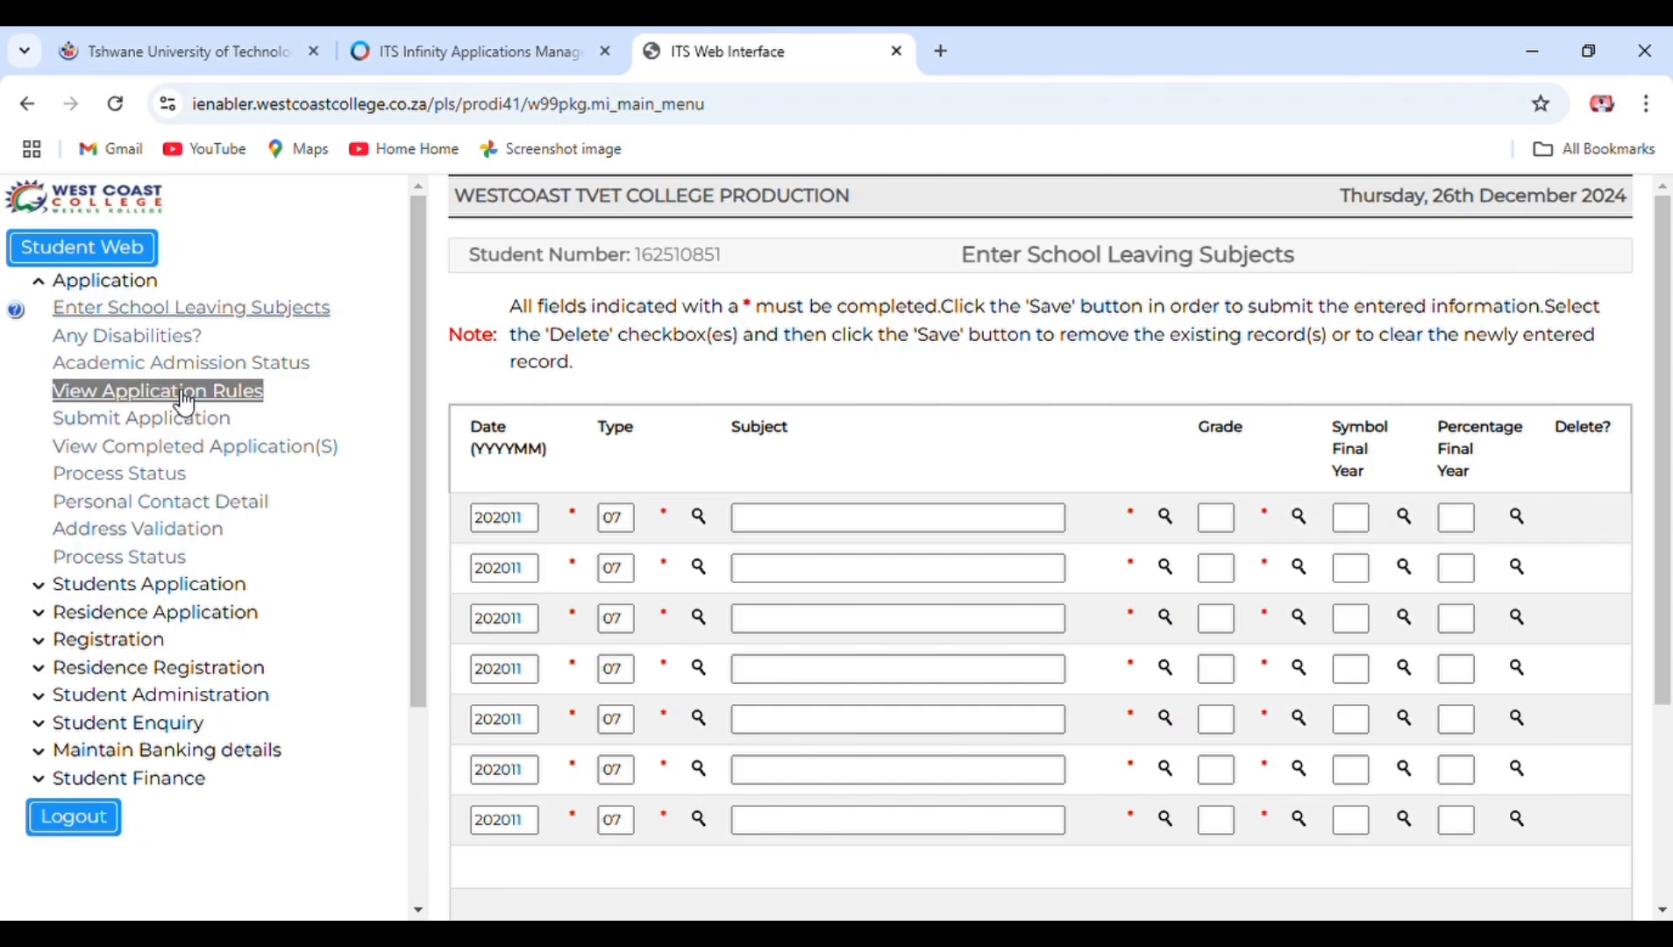
click(184, 397)
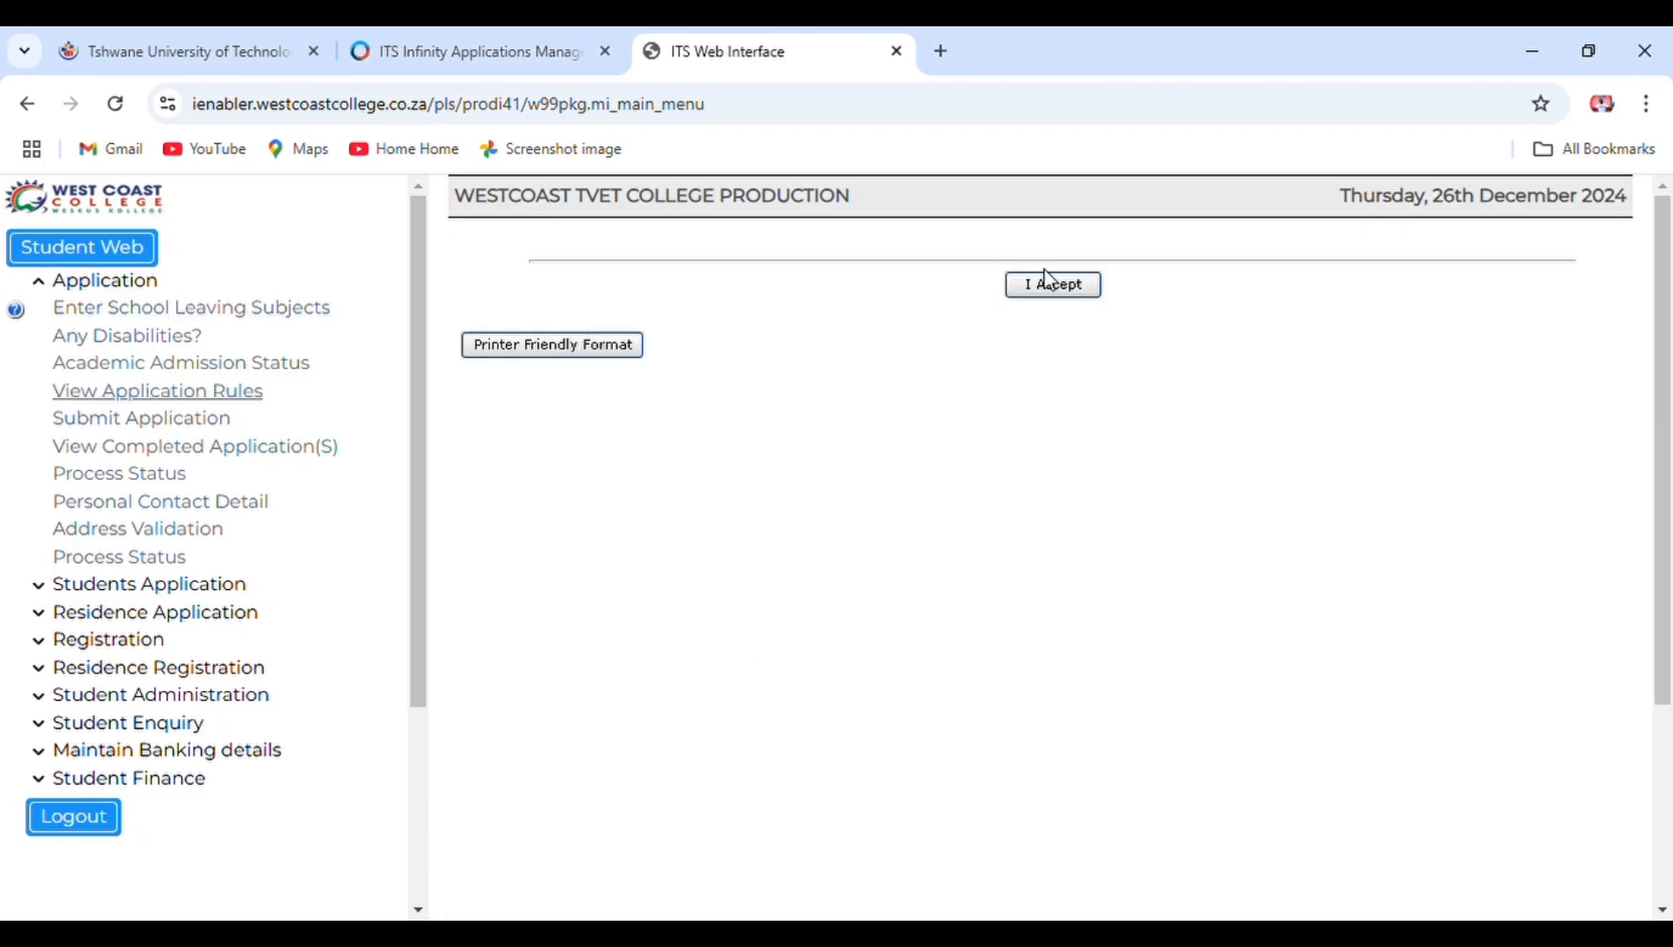
click(1056, 286)
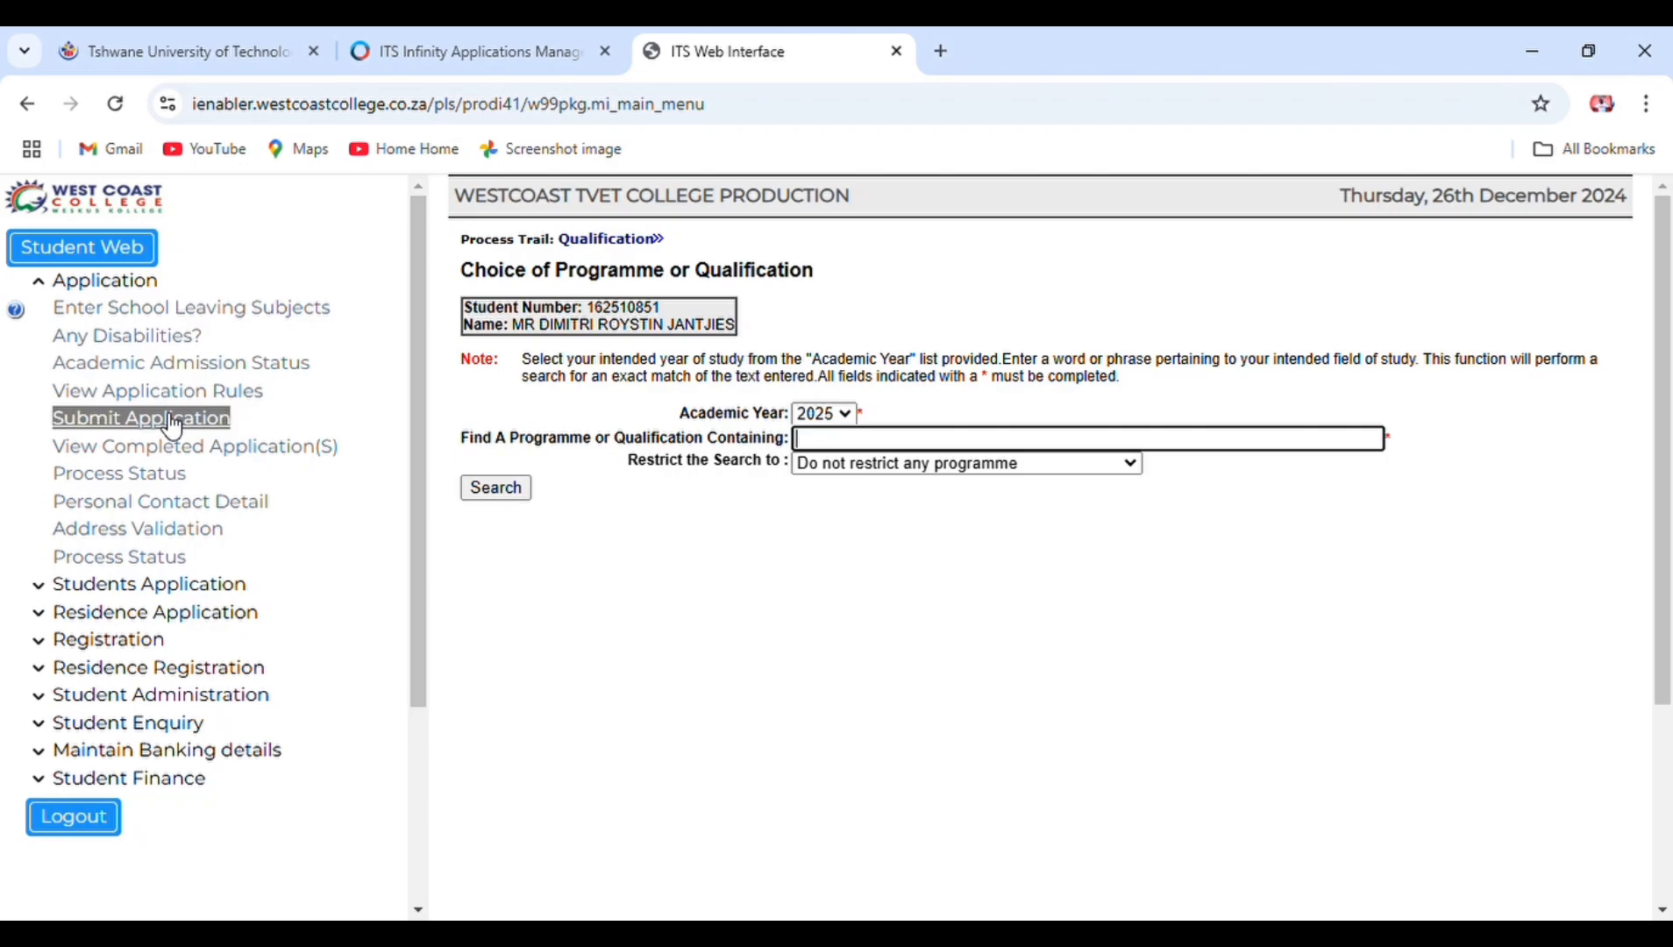
- Search programmes containing 'a' and scroll through the faculty-grouped results
text(a)
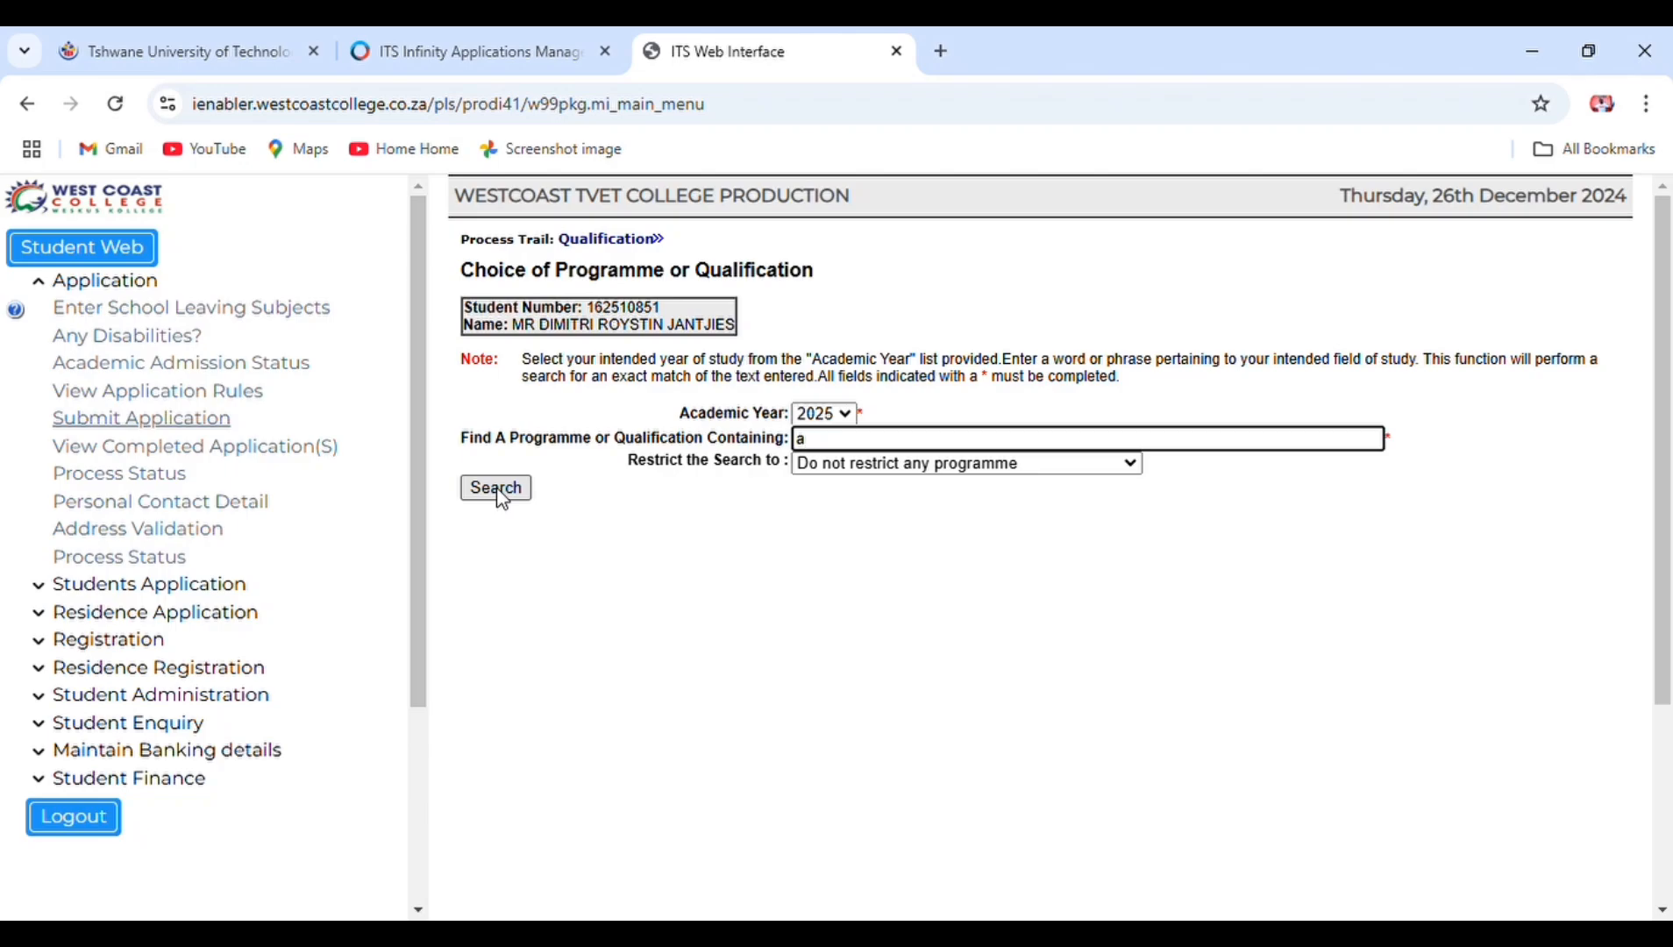
click(503, 497)
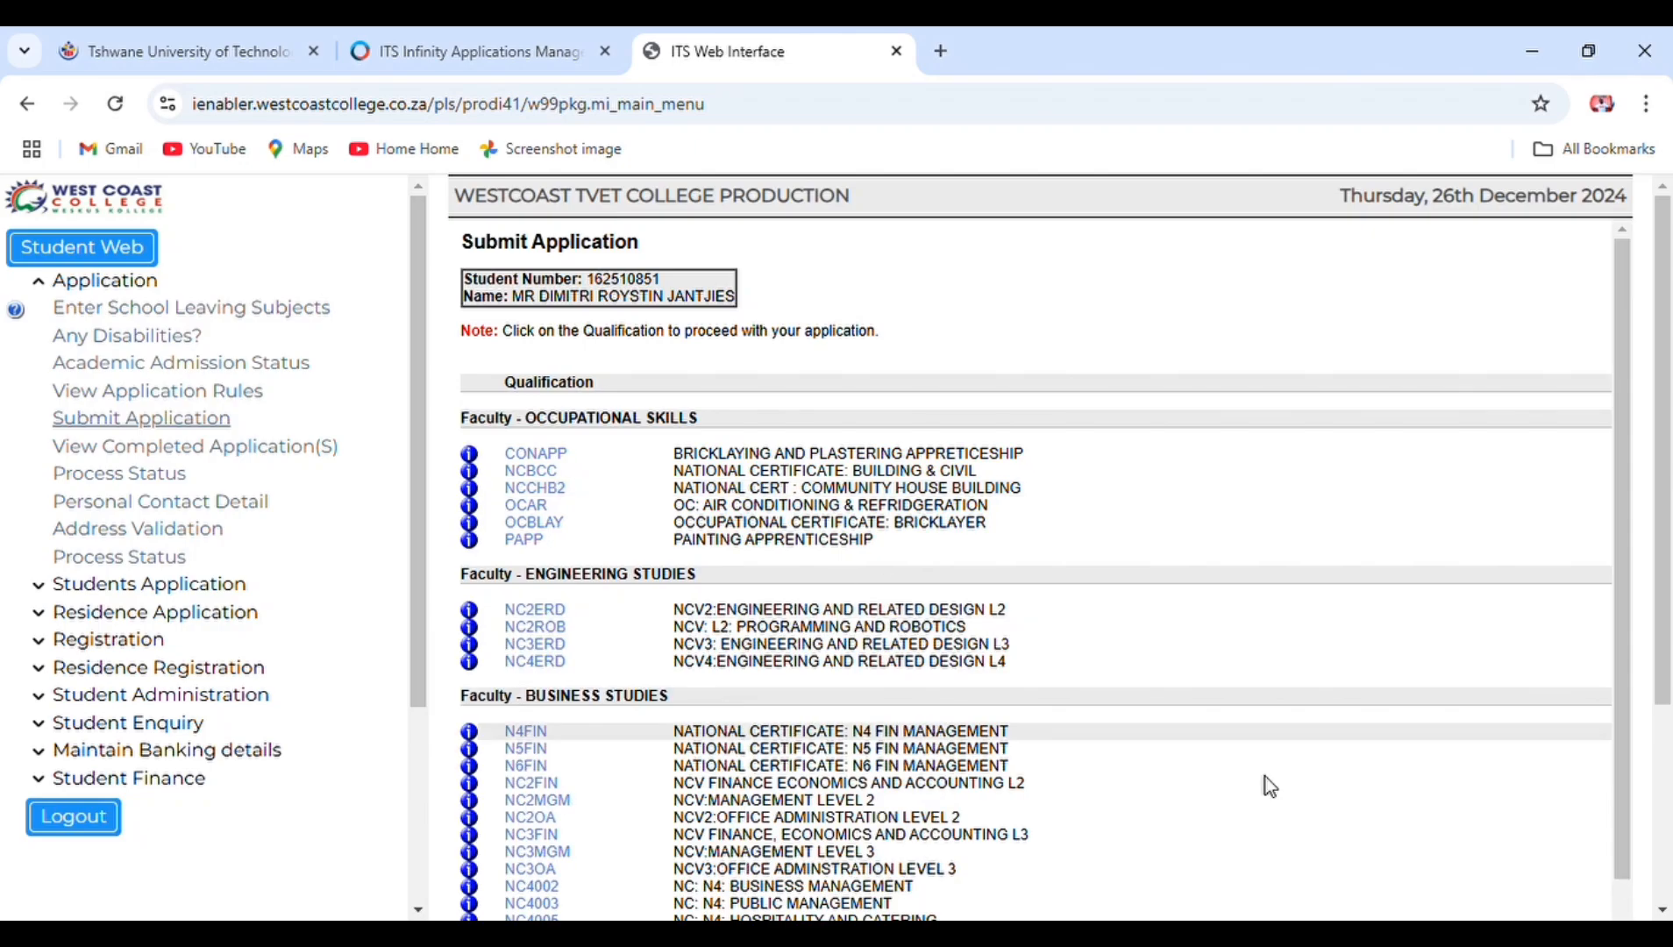
scroll(1667, 915, down, 2)
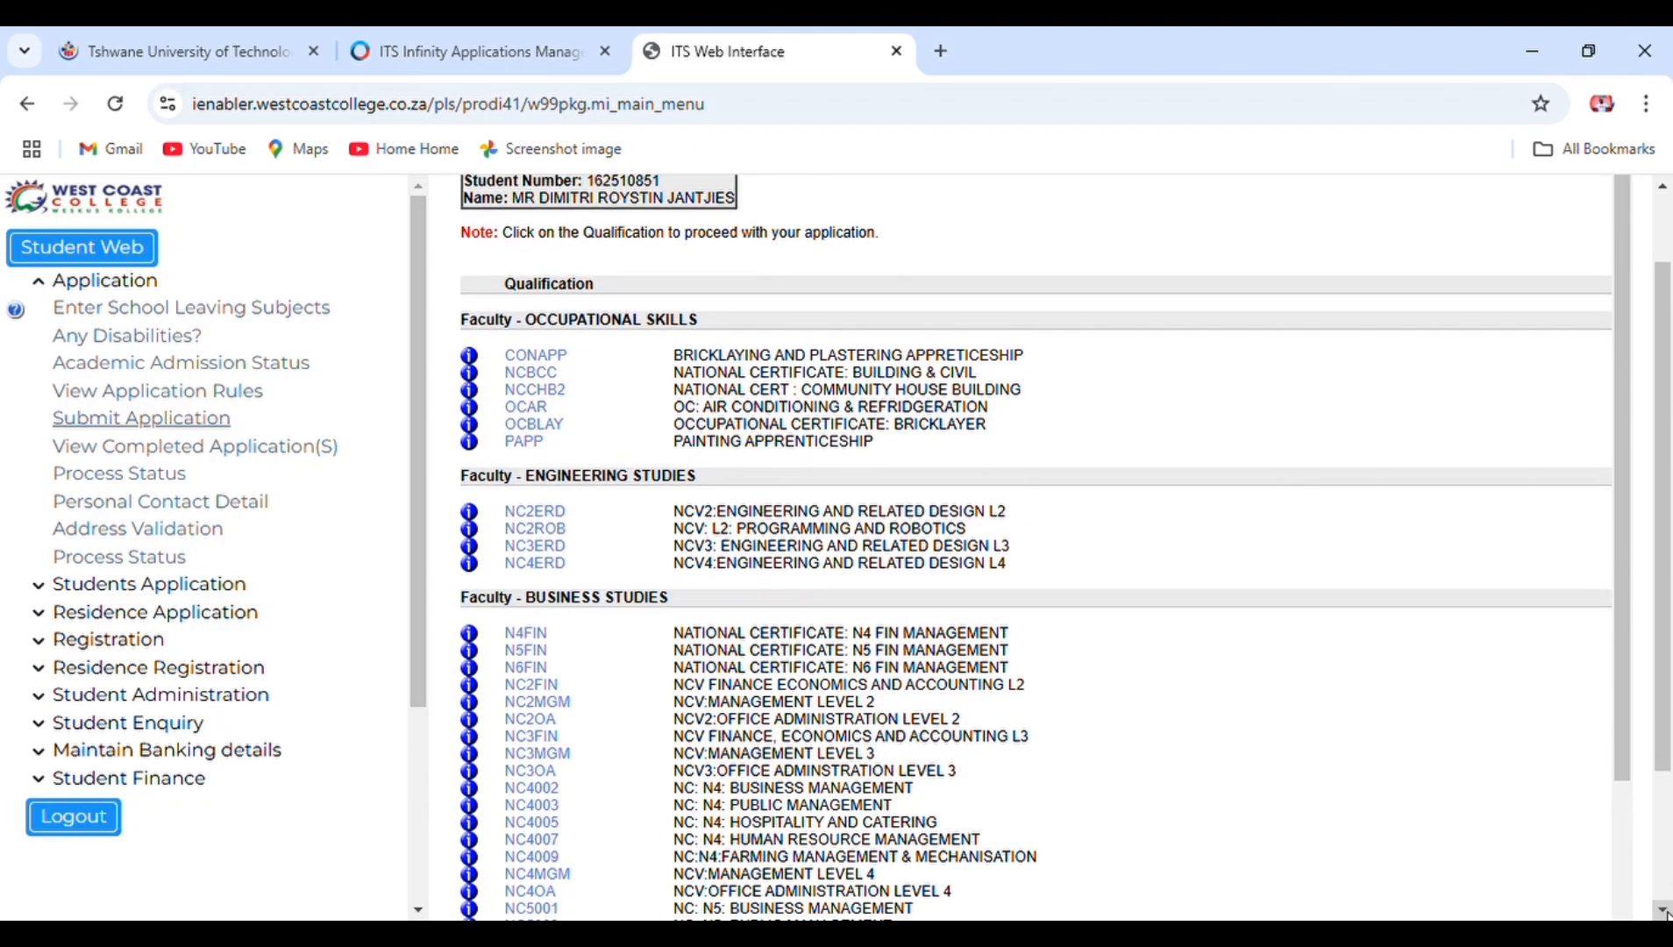
click(1664, 912)
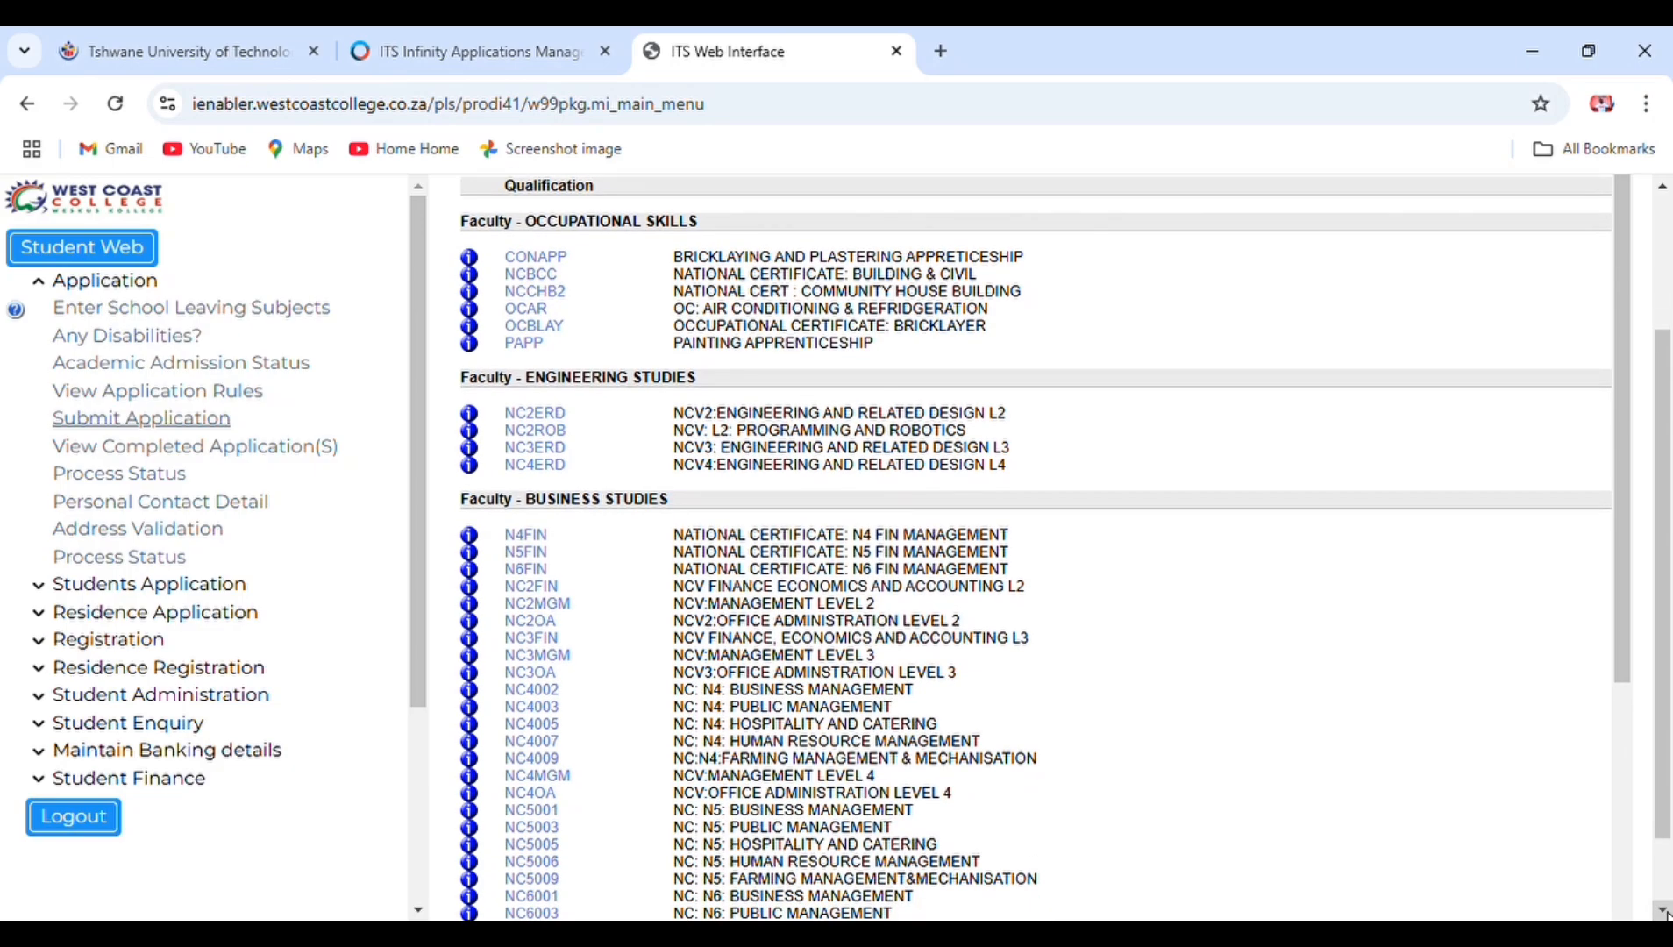
click(1664, 913)
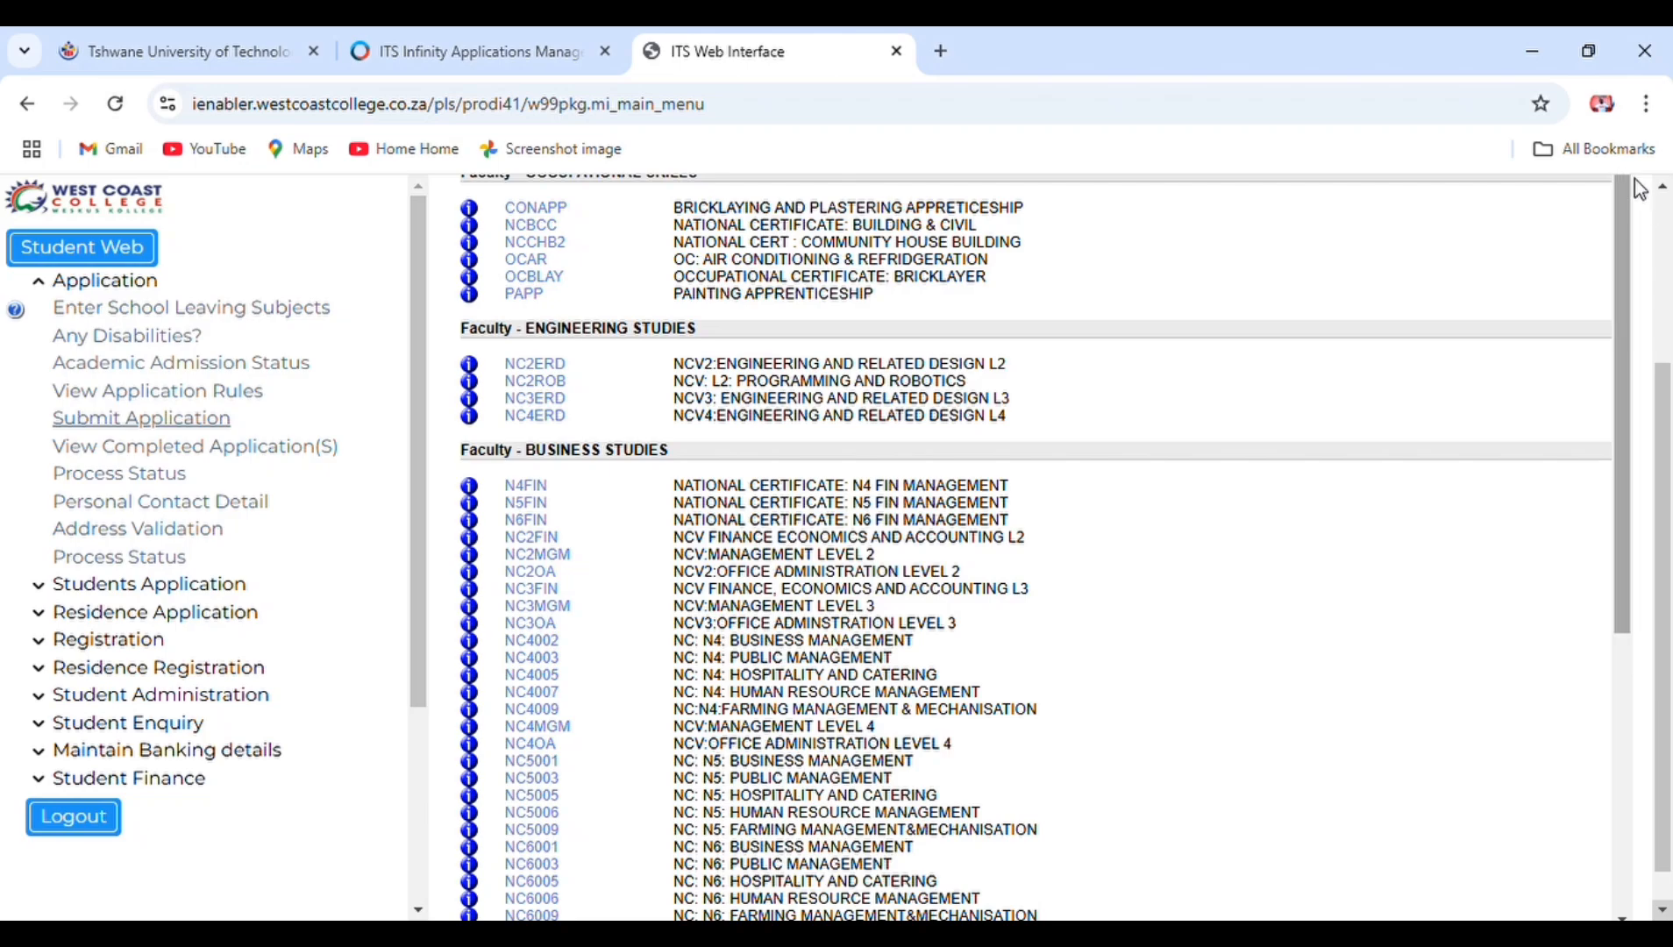
click(1663, 191)
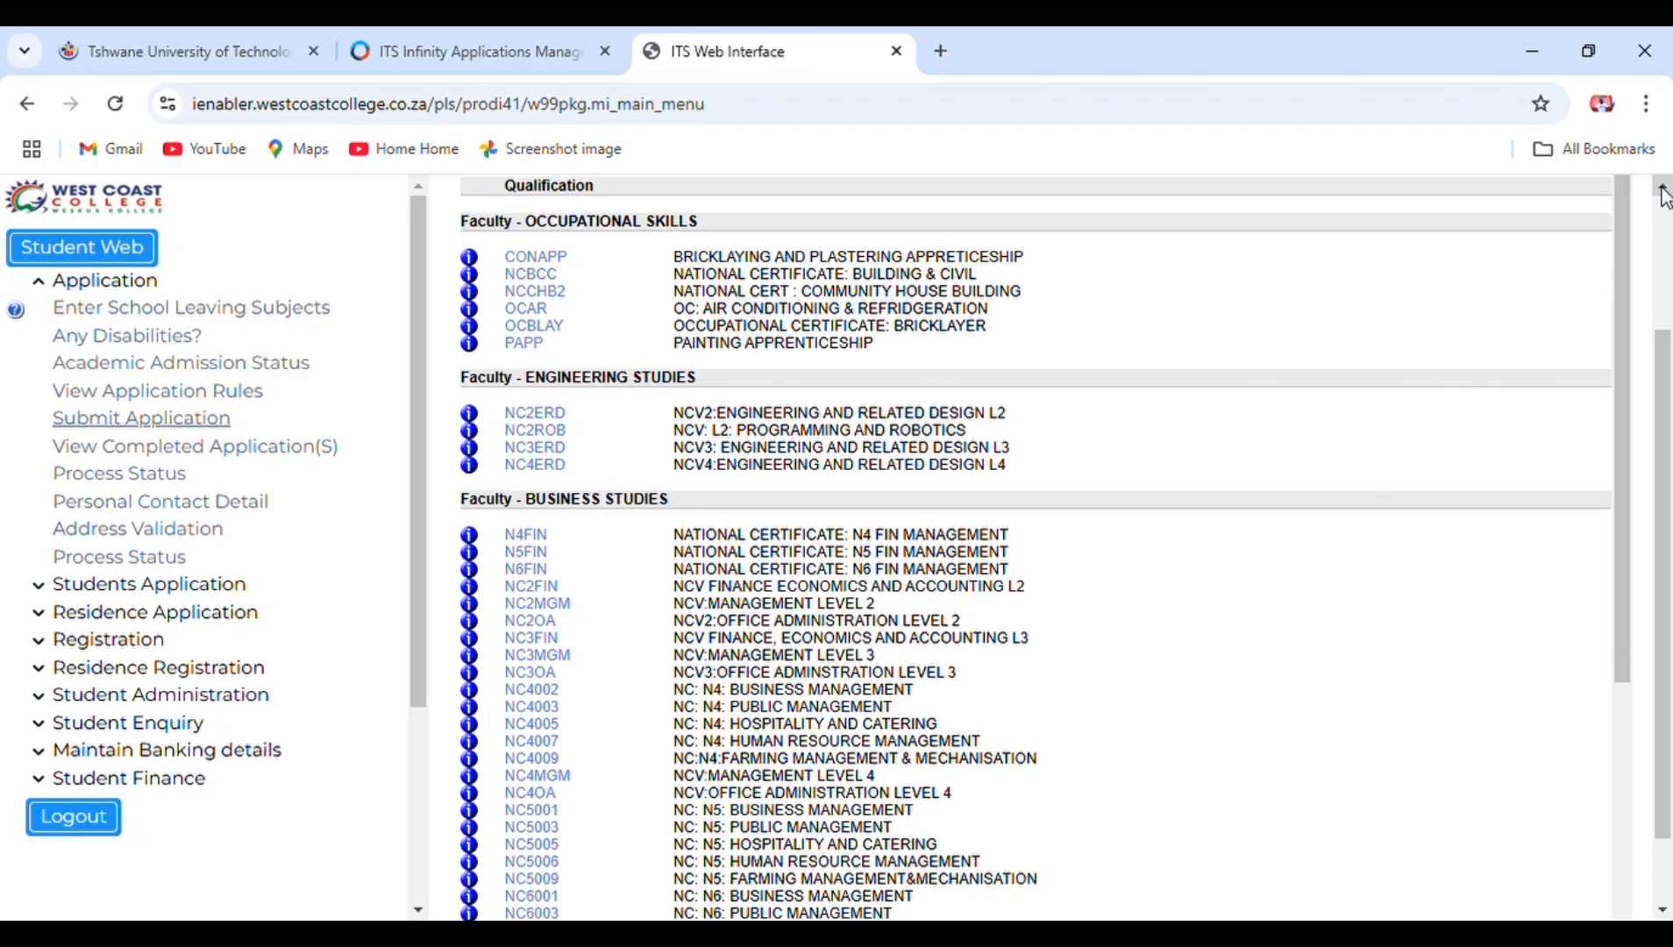
scroll(1663, 191, down, 2)
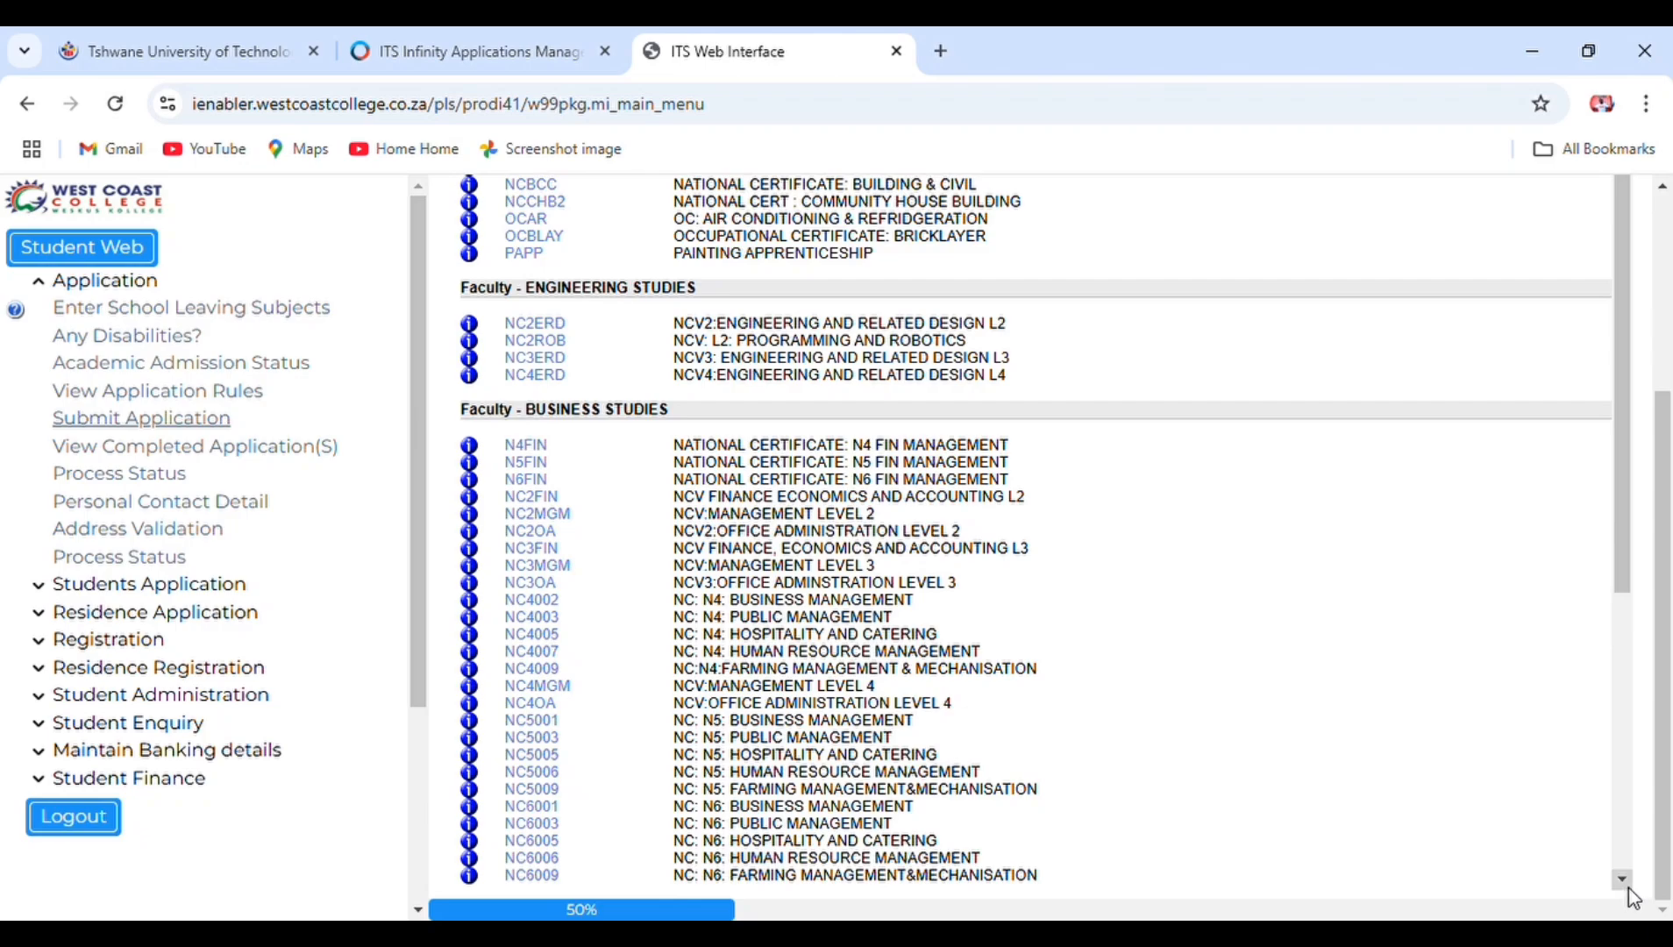
scroll(1628, 887, down, 4)
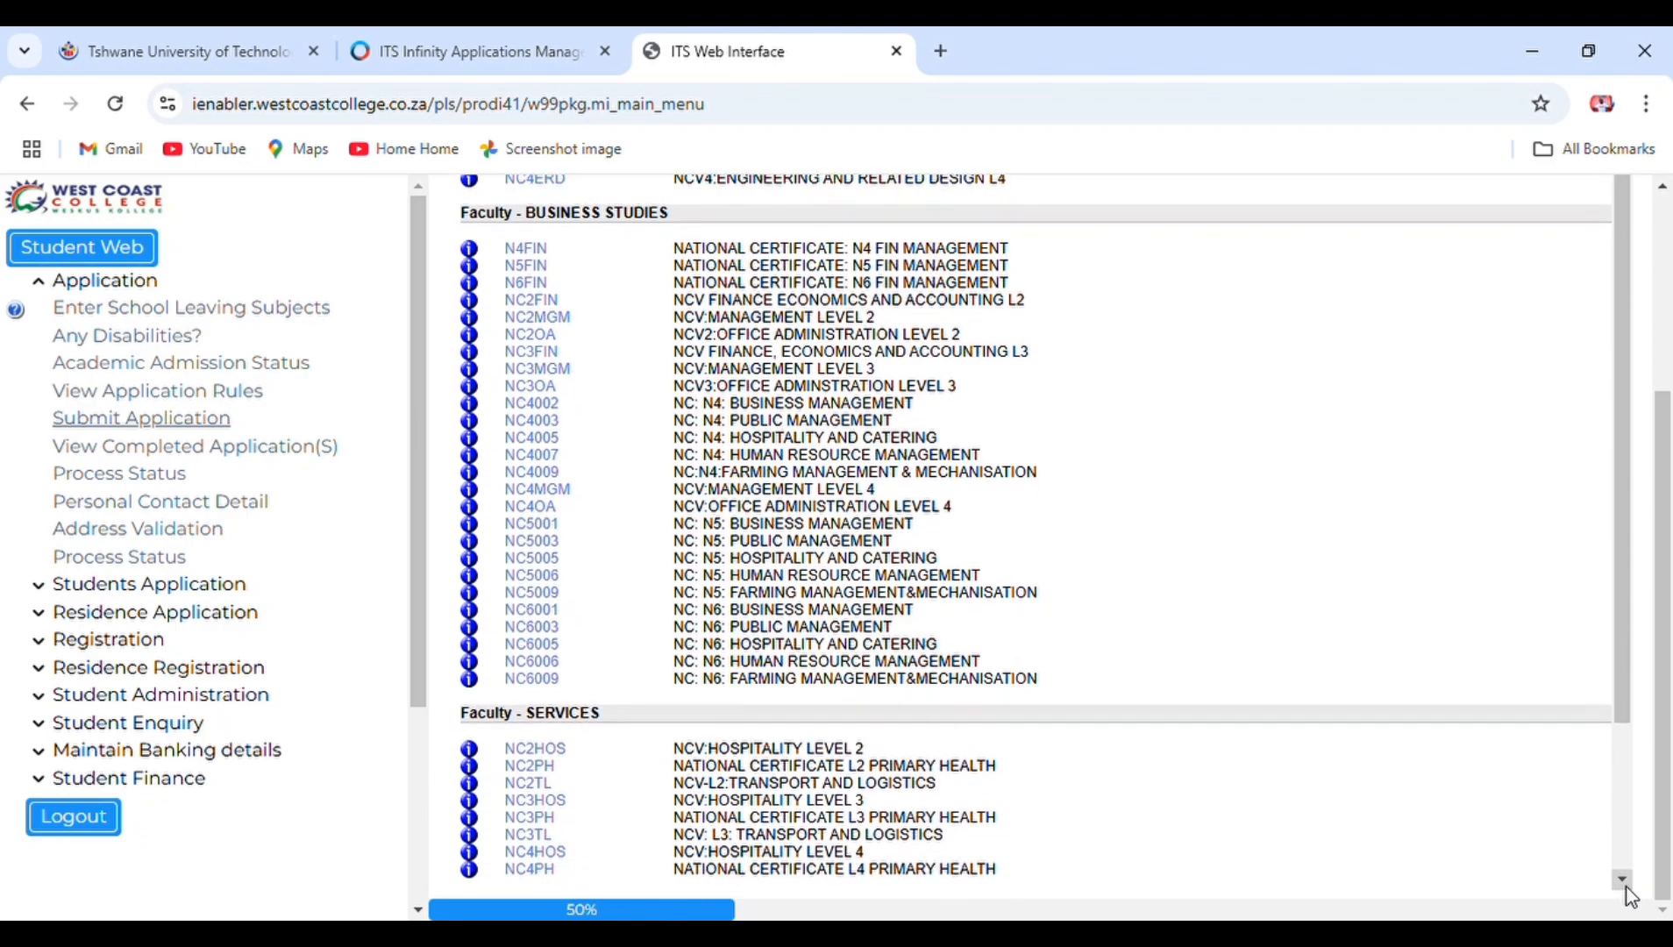
scroll(1629, 893, down, 1)
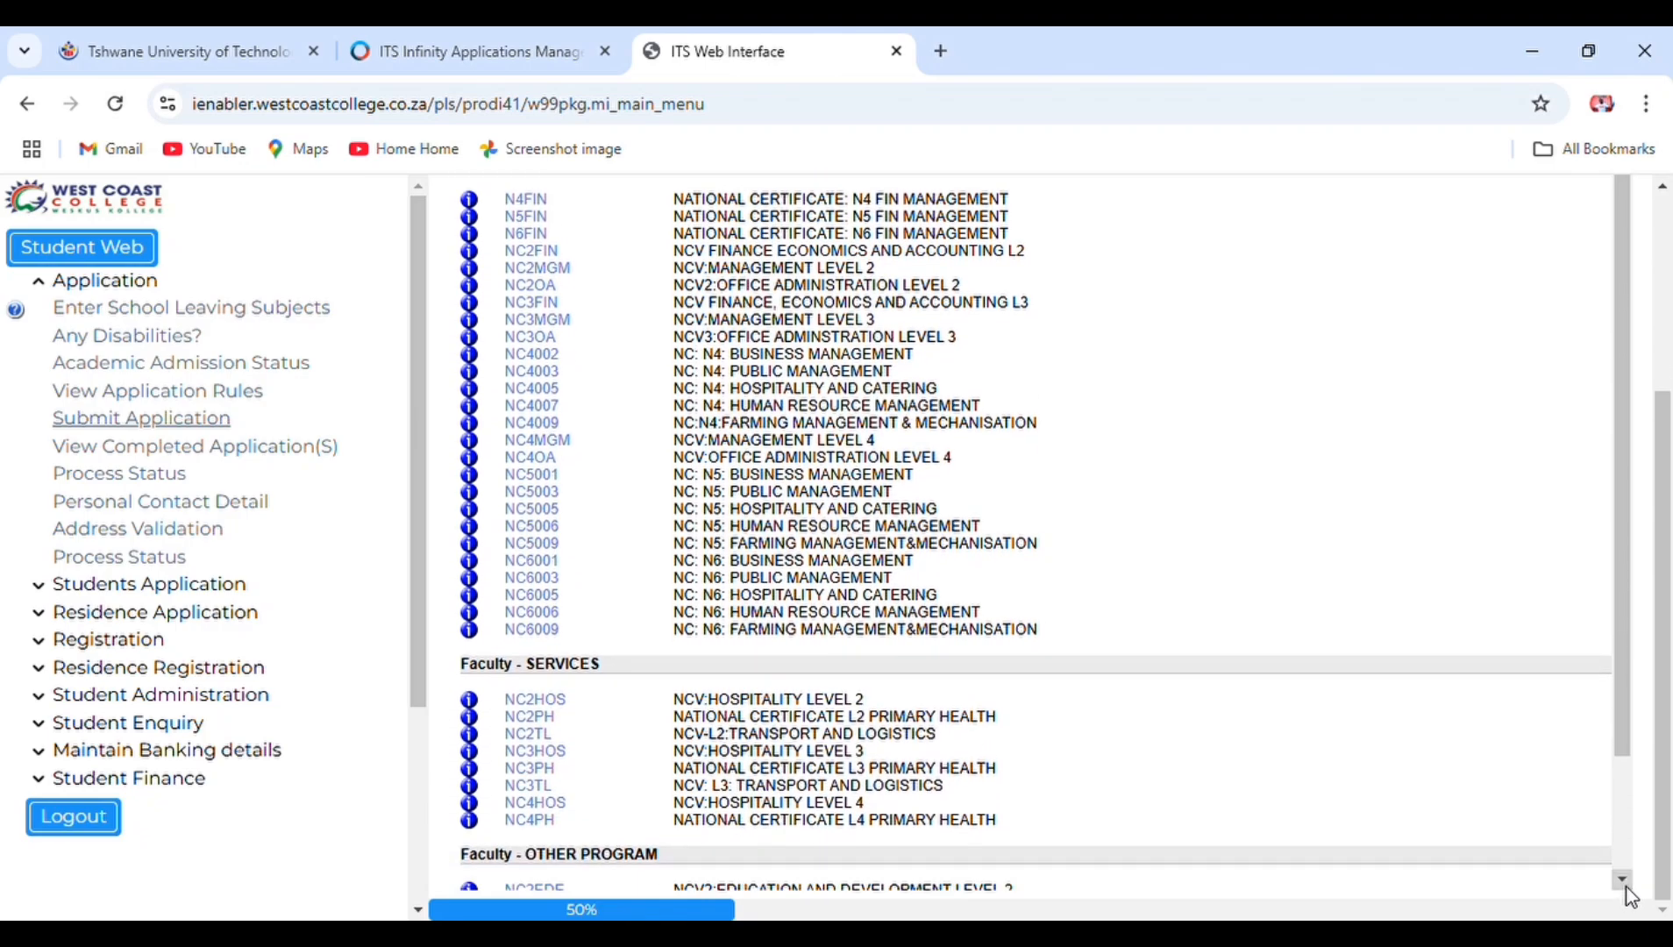
scroll(1630, 895, down, 1)
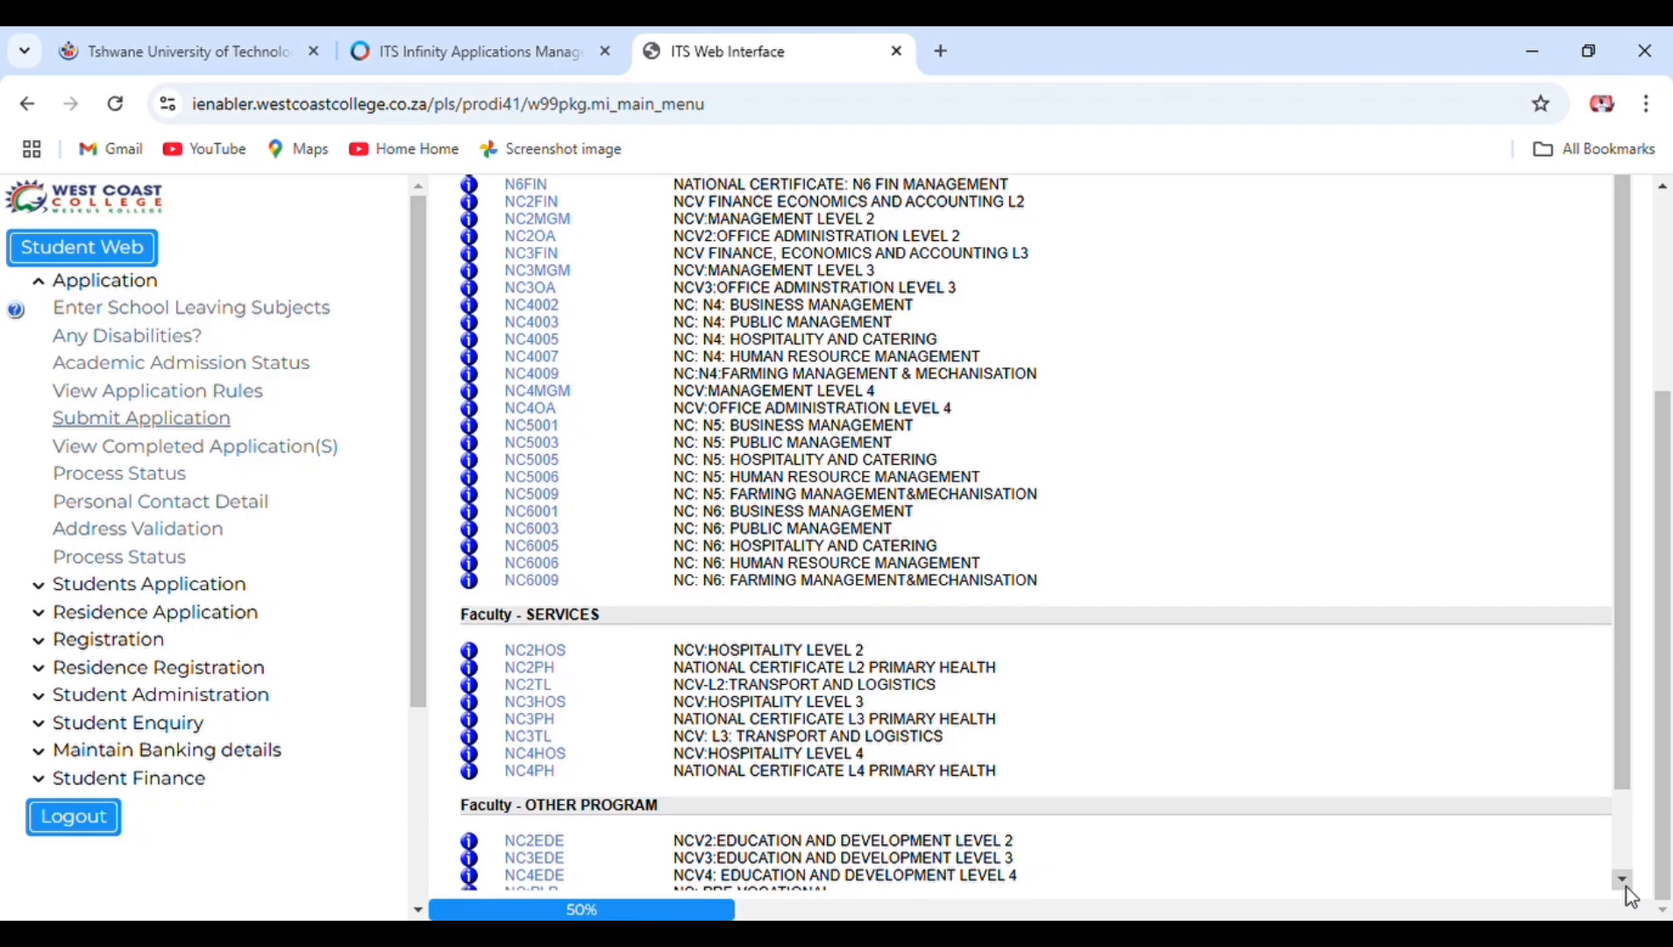
scroll(1629, 895, down, 1)
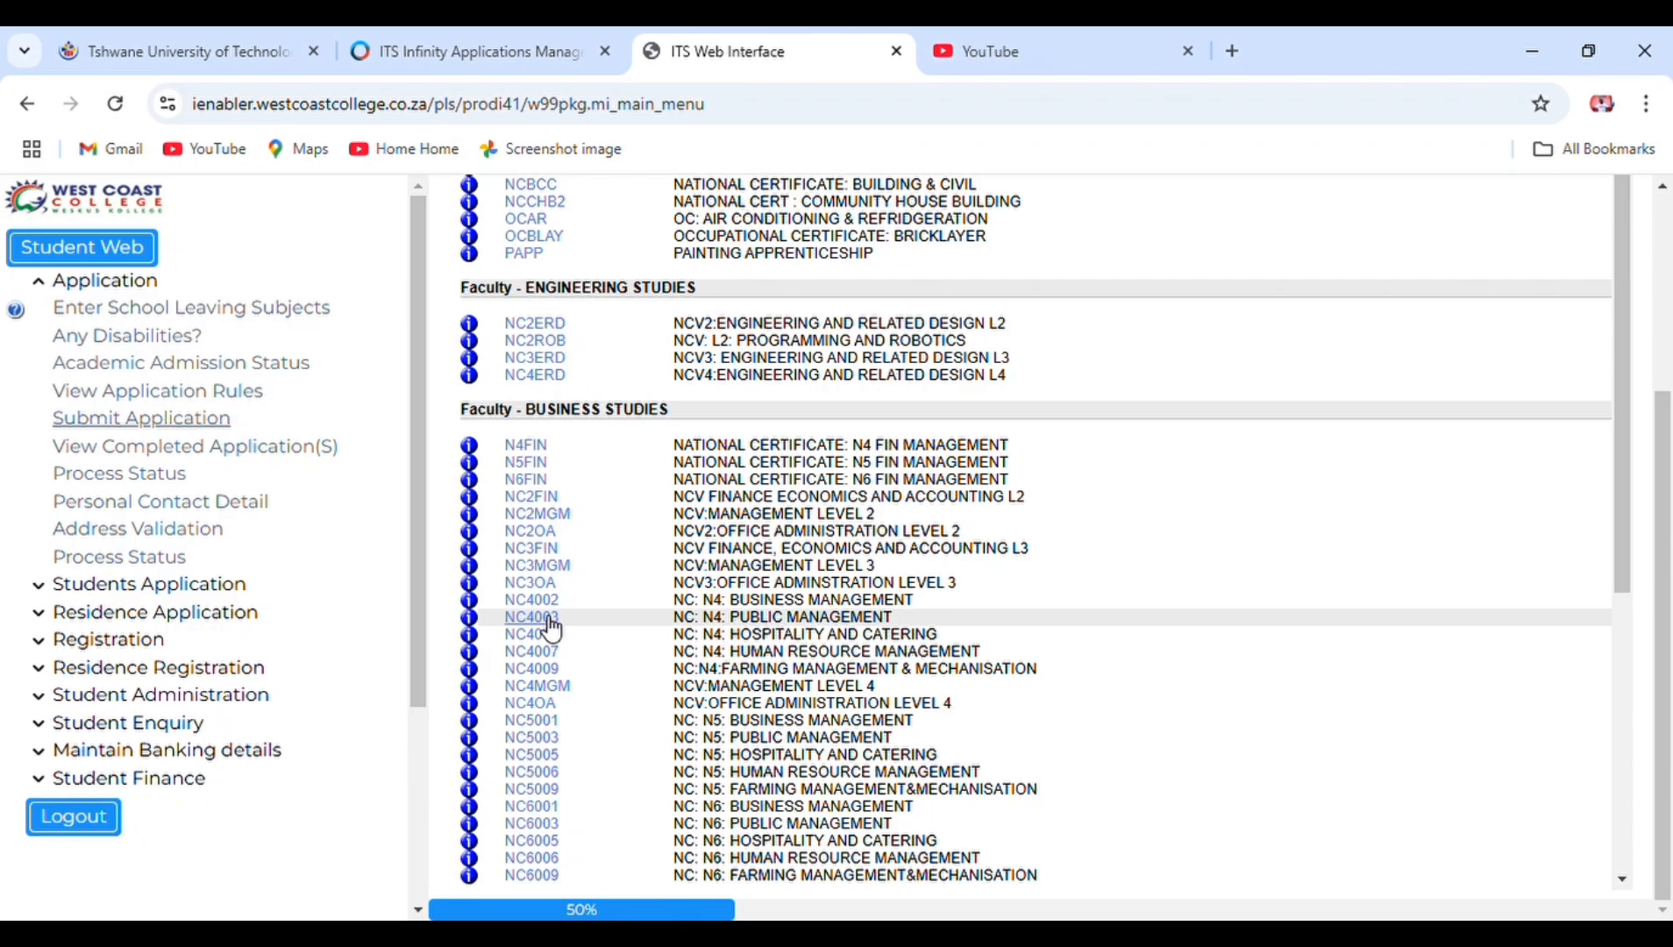
- Choose NC4003 N4 Public Management, Malmesbury Full Time, and save and continue
click(546, 618)
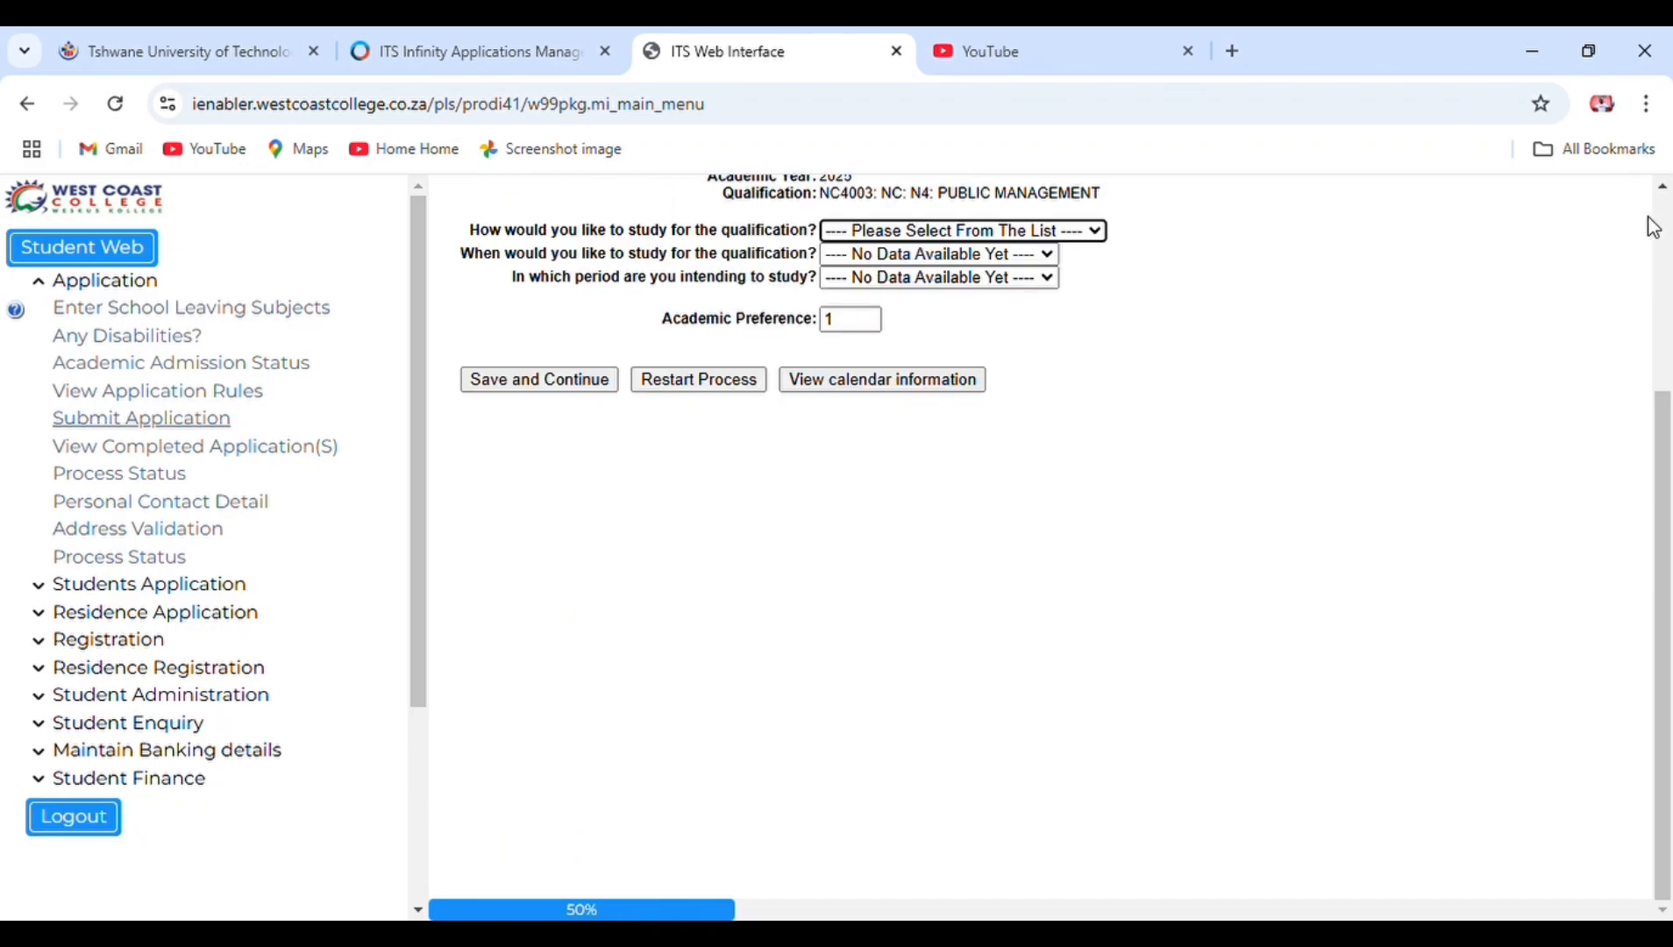
scroll(1647, 230, up, 3)
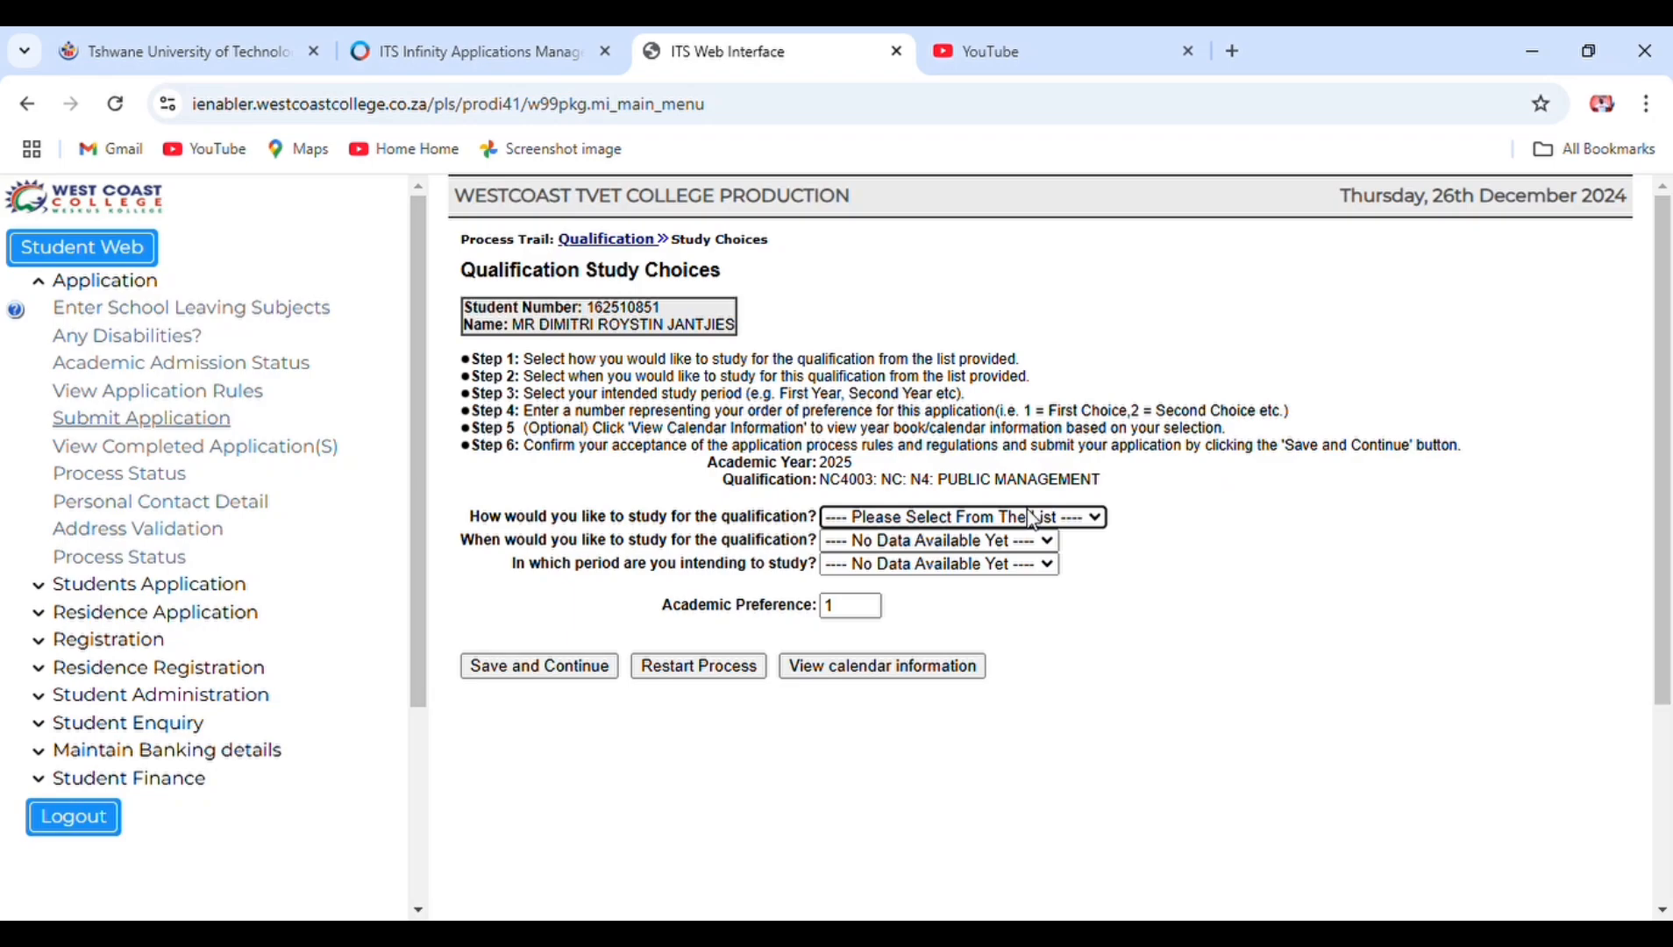
click(945, 620)
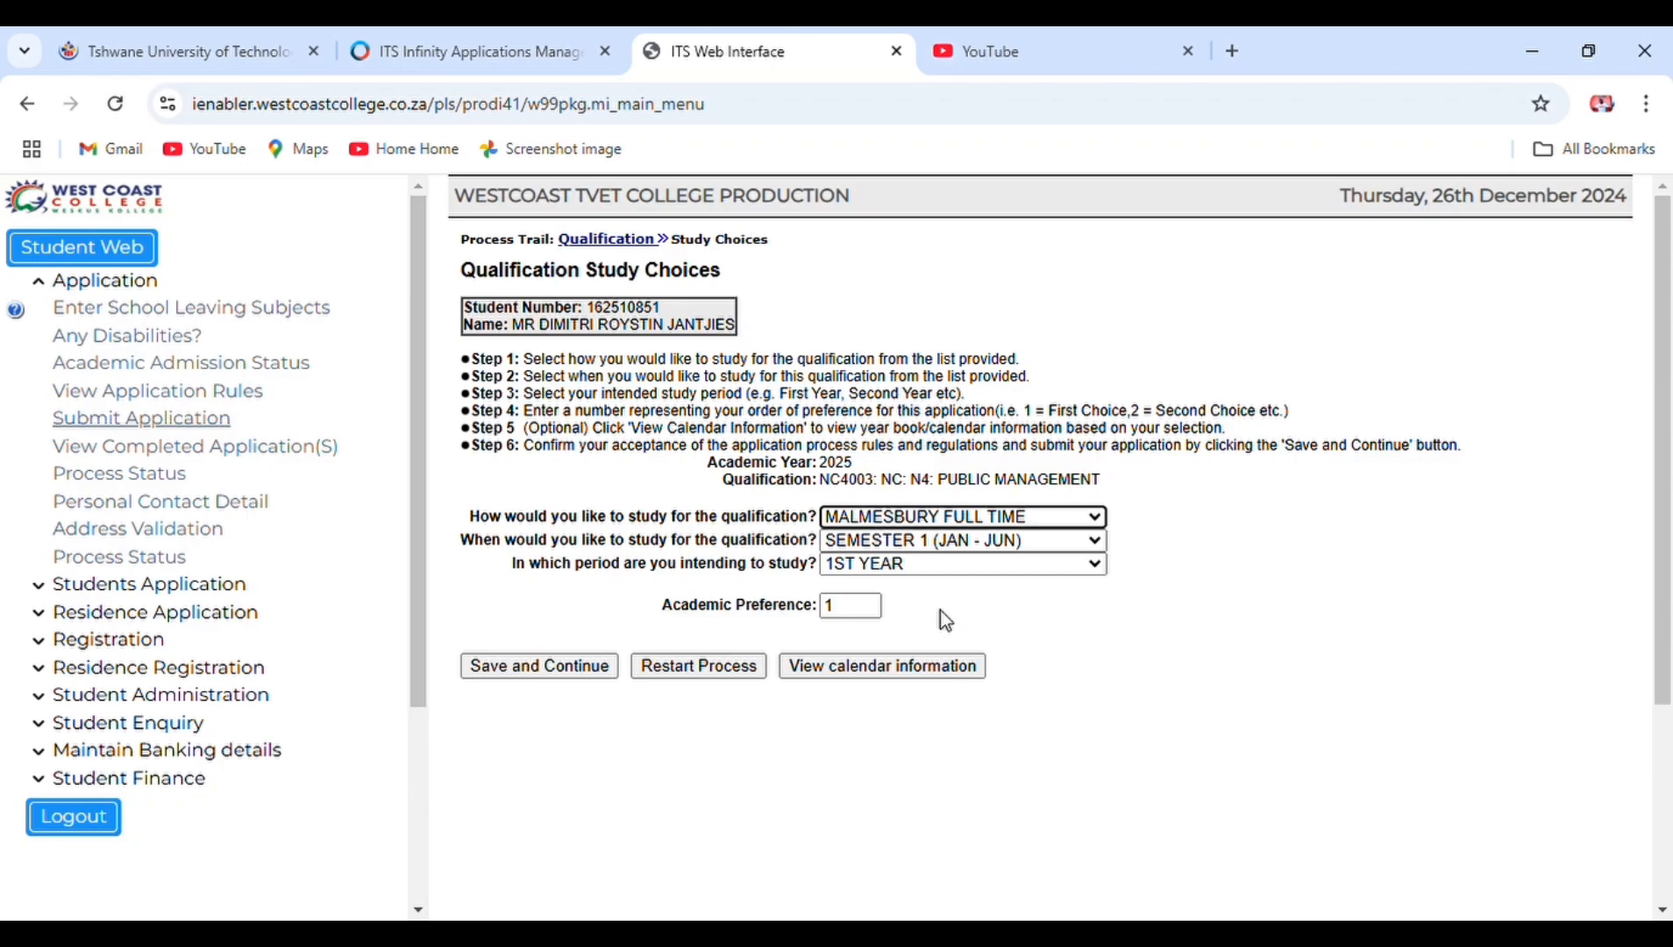
click(582, 669)
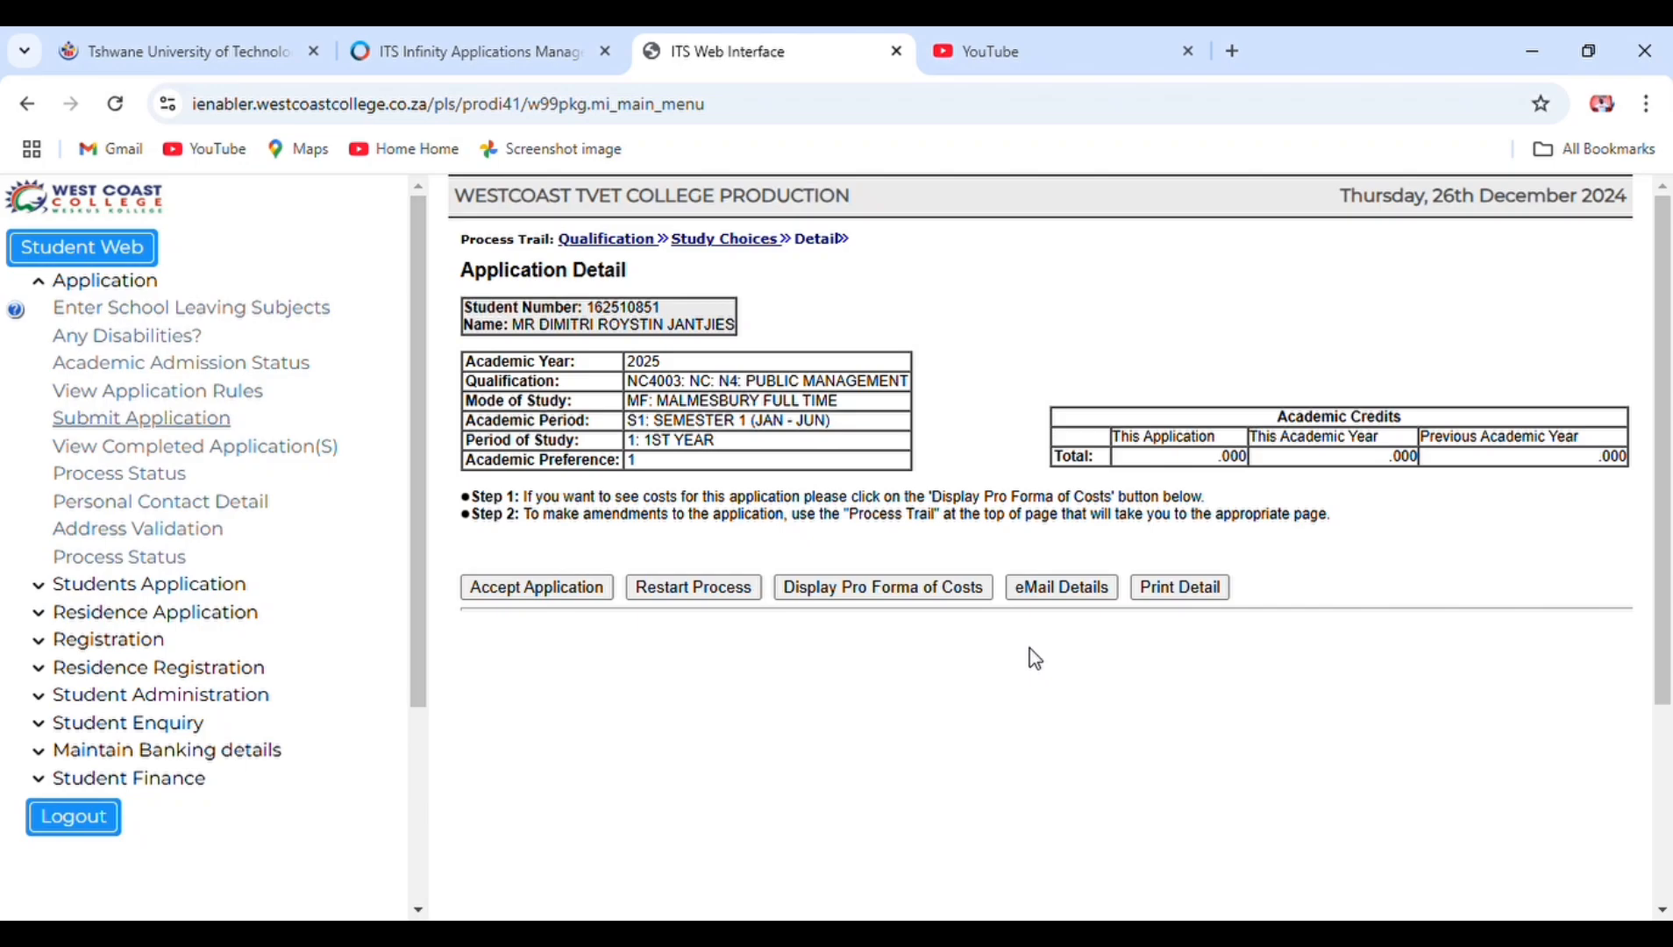
- Email the details, accept the Public Management application, and view completed applications
click(1040, 591)
click(573, 589)
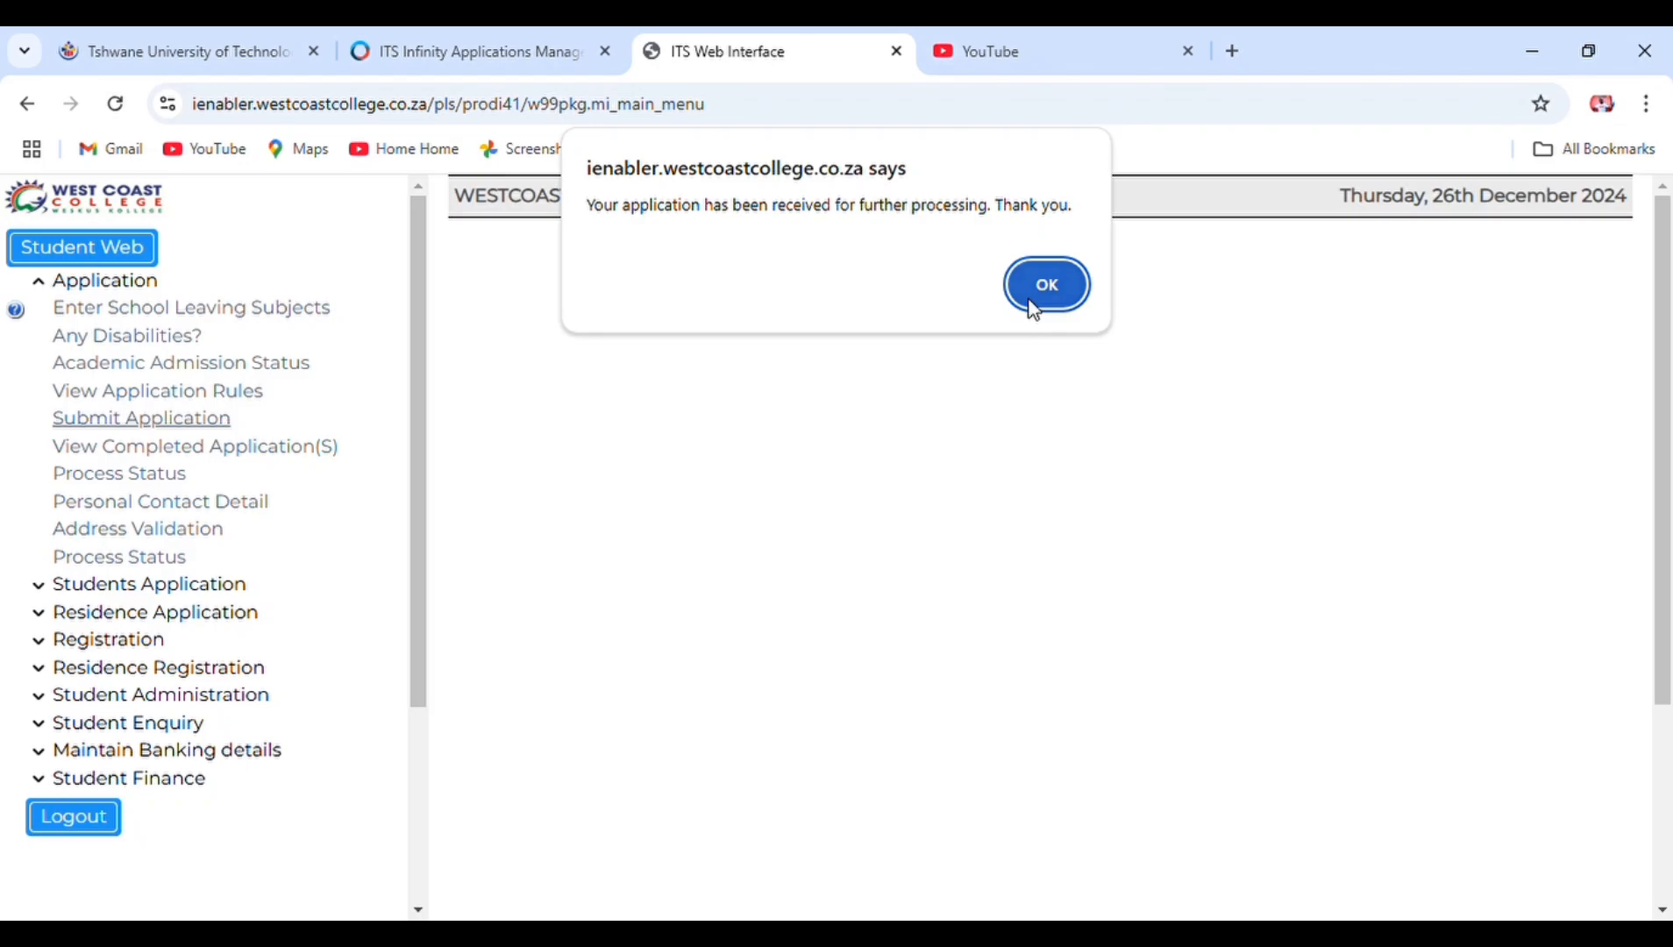
click(1035, 311)
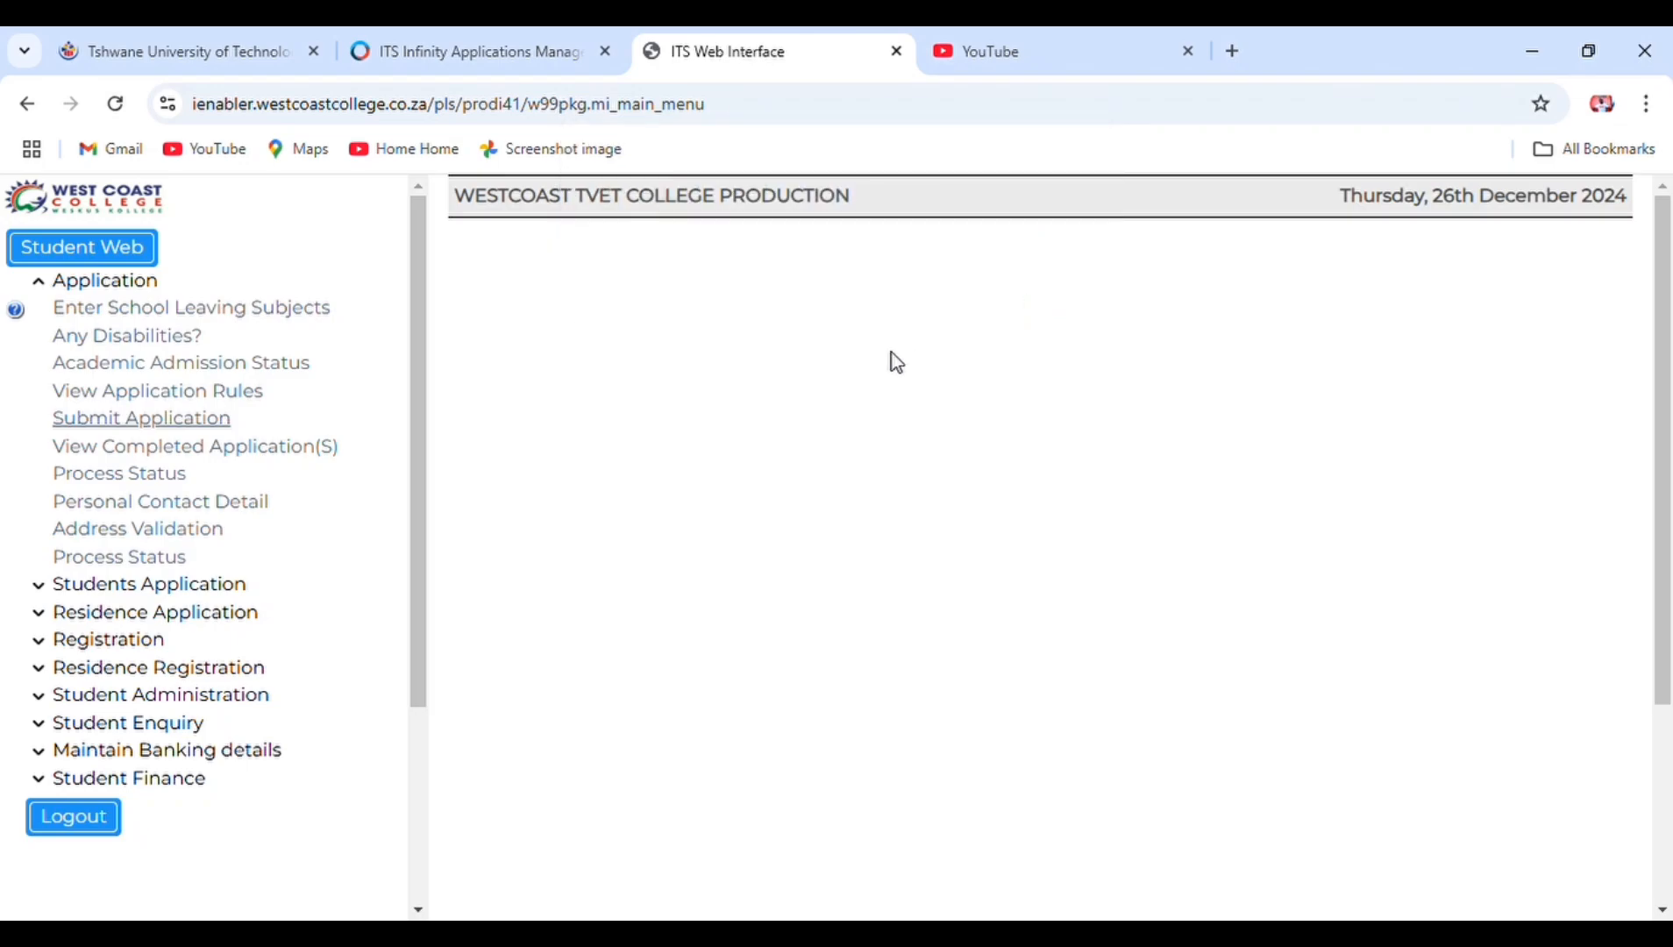
click(314, 452)
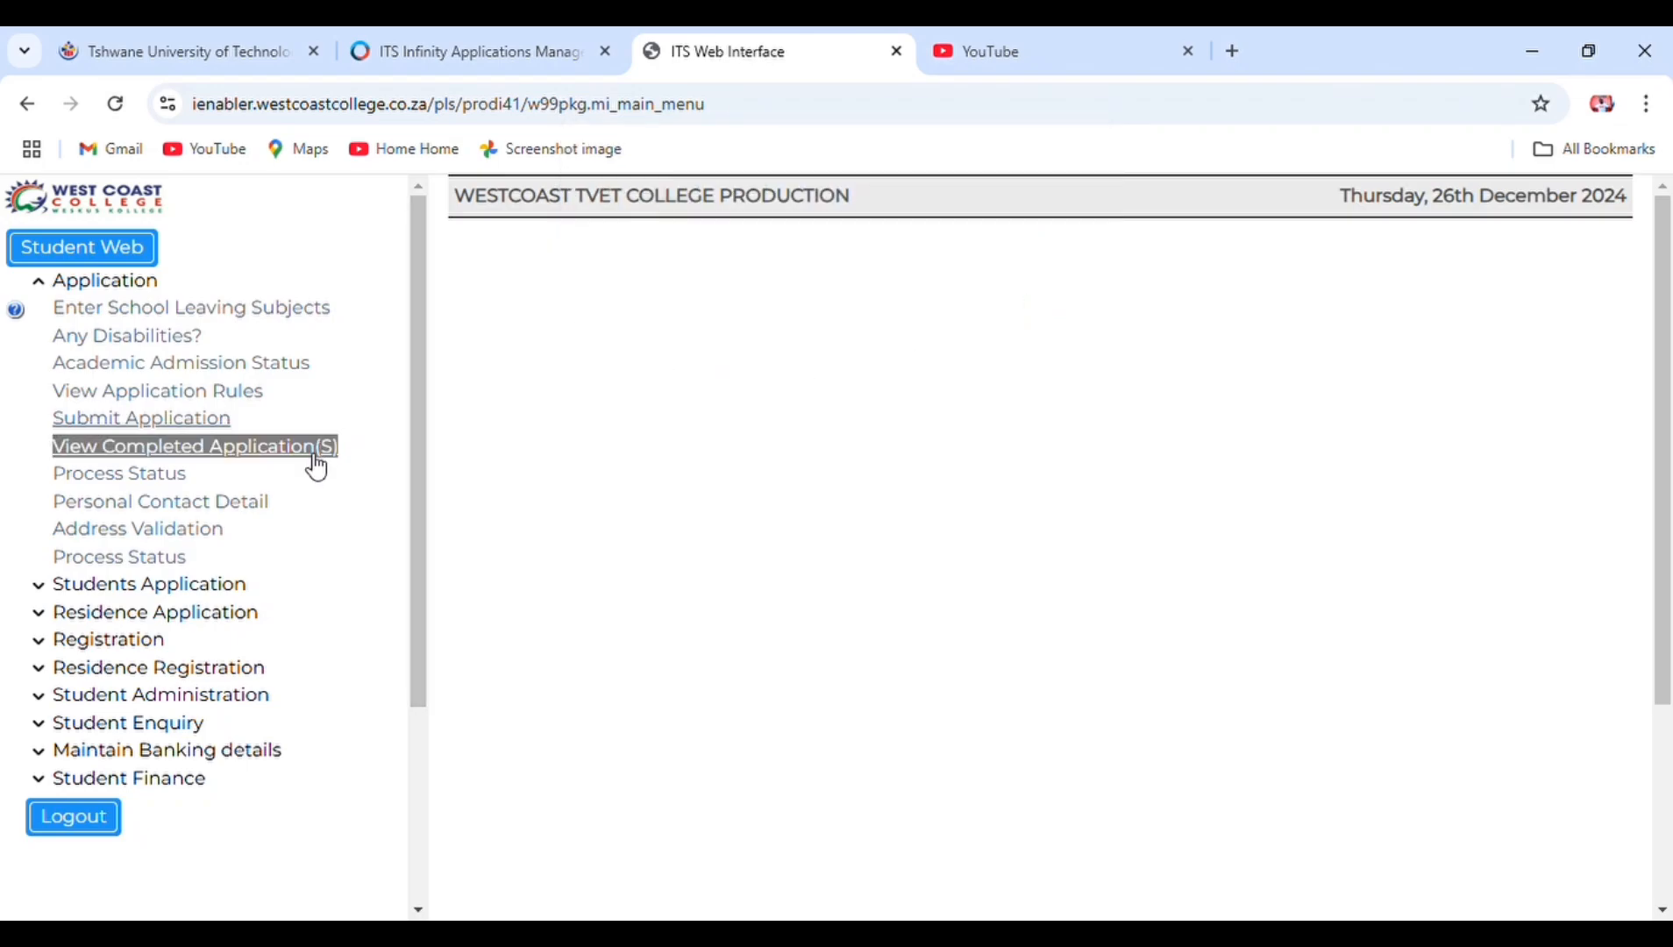
- Start a new application, search qualifications for 'a', and scroll to the Business Studies N4 courses
click(205, 425)
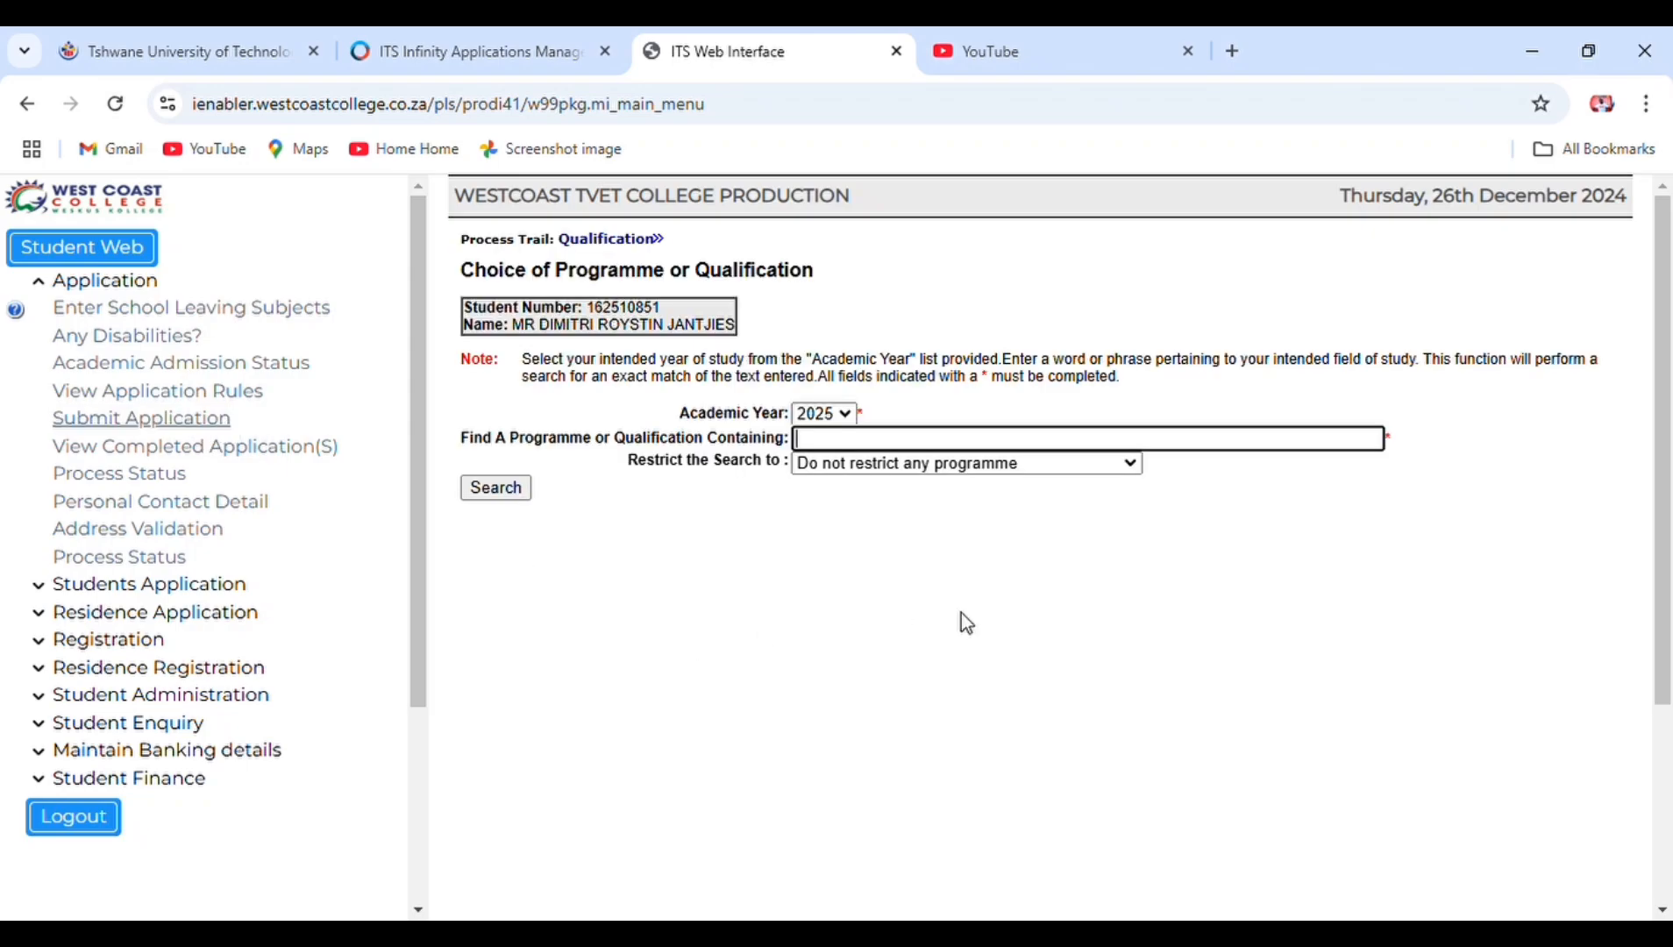
text(a)
click(502, 494)
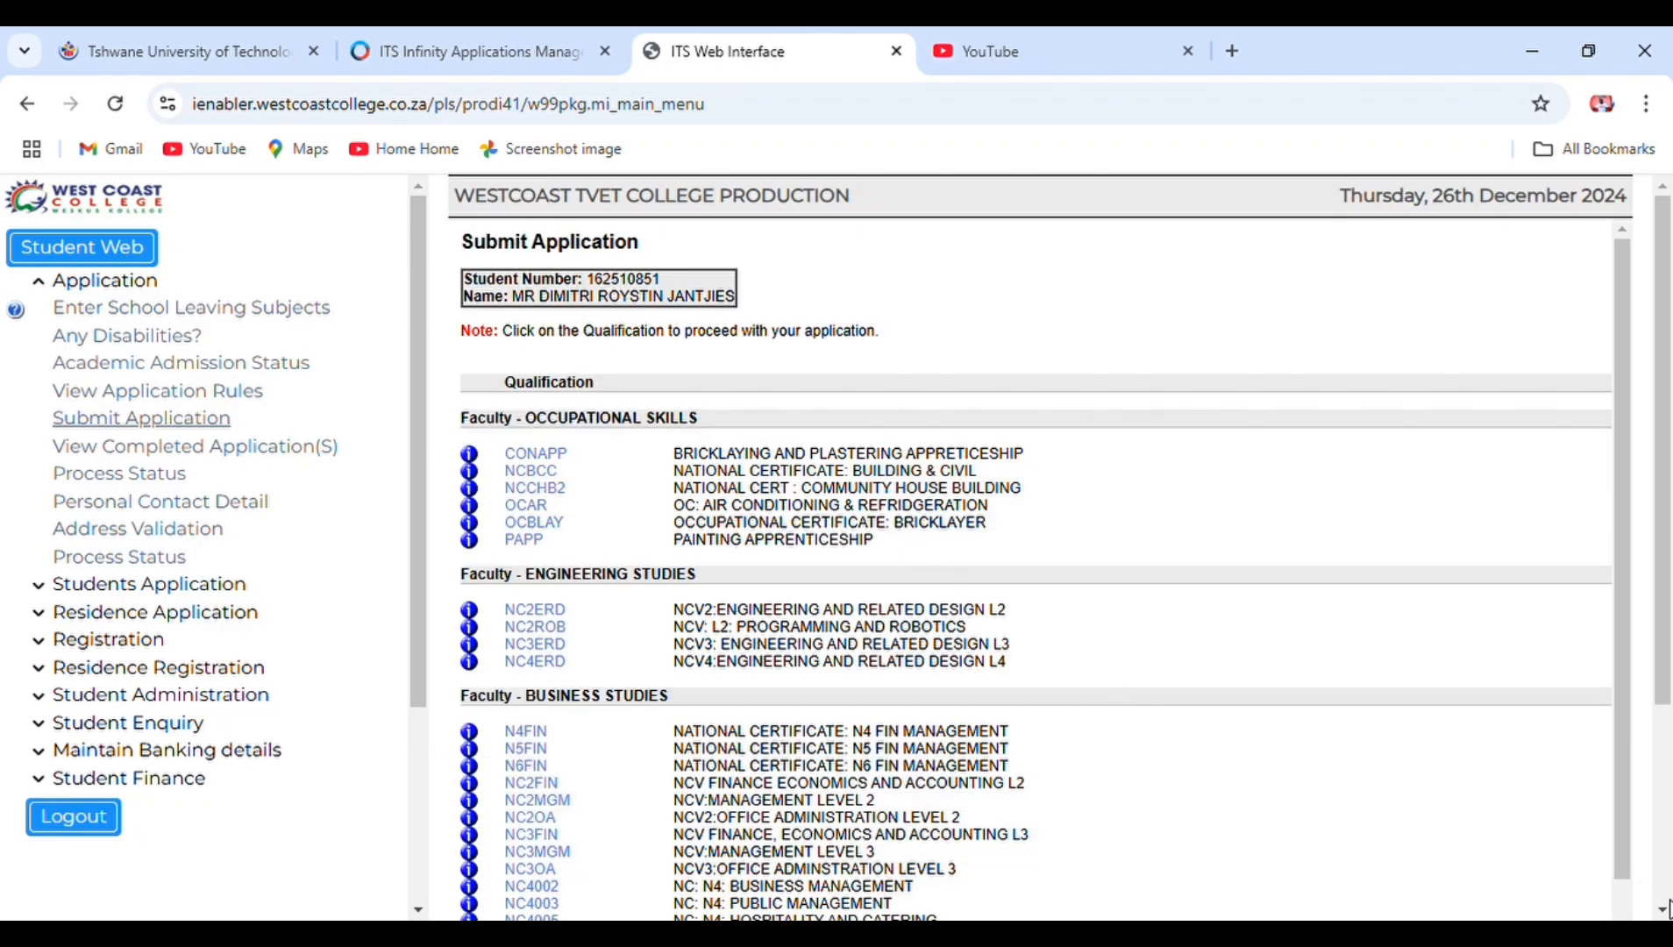
scroll(1669, 917, down, 2)
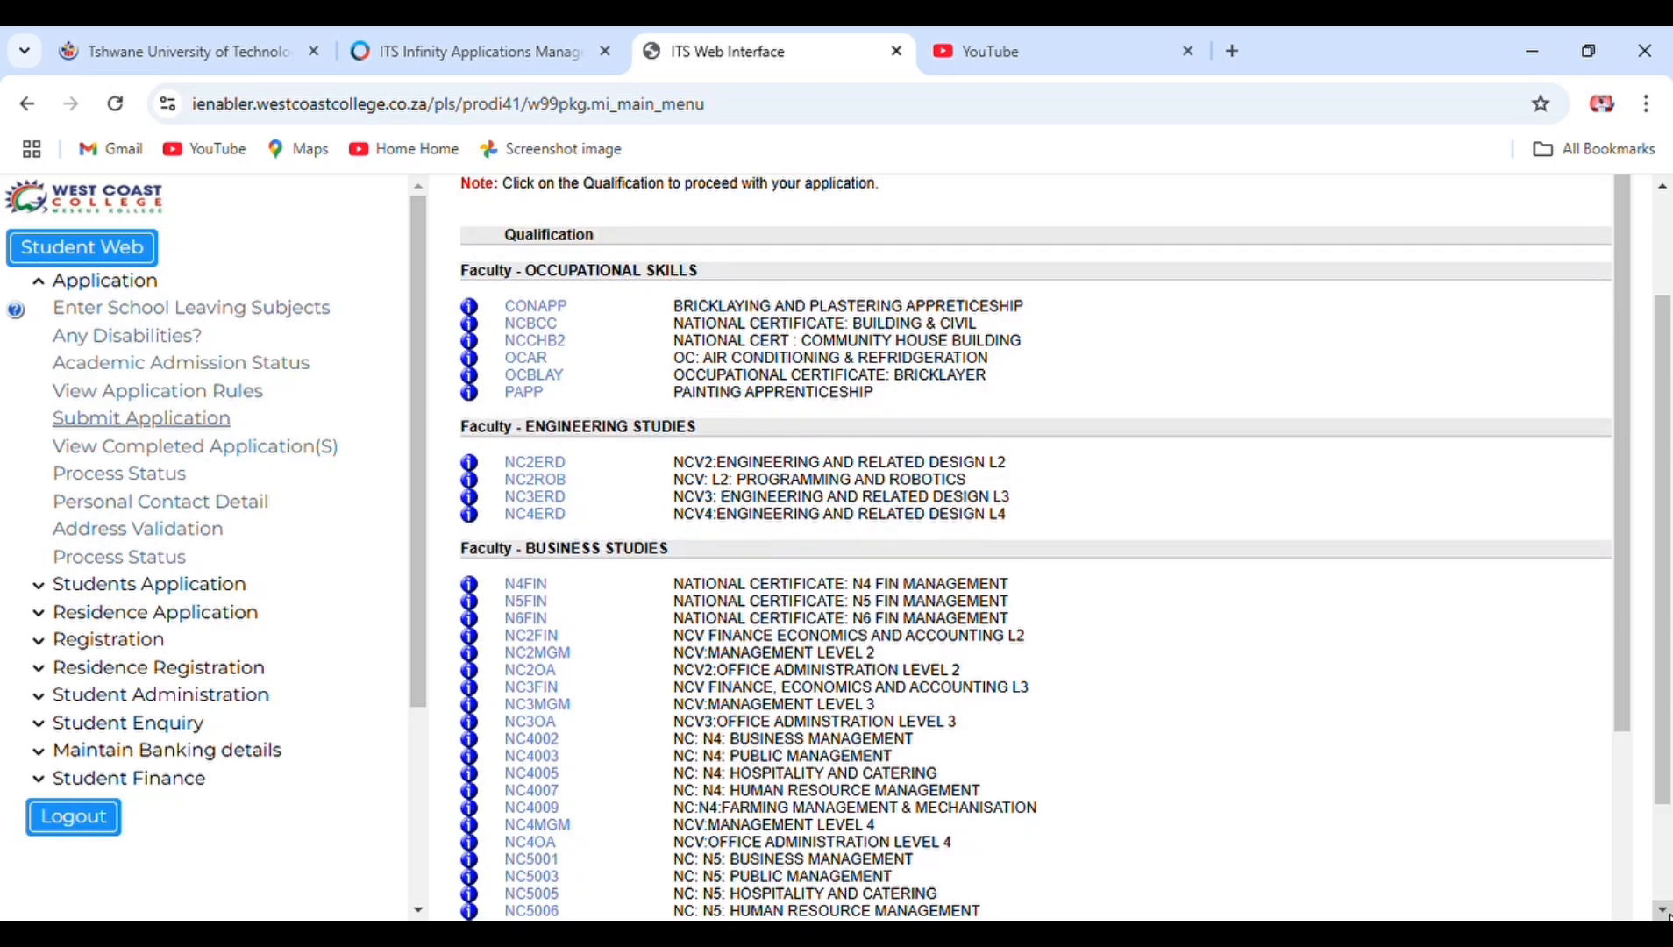
scroll(1669, 917, down, 1)
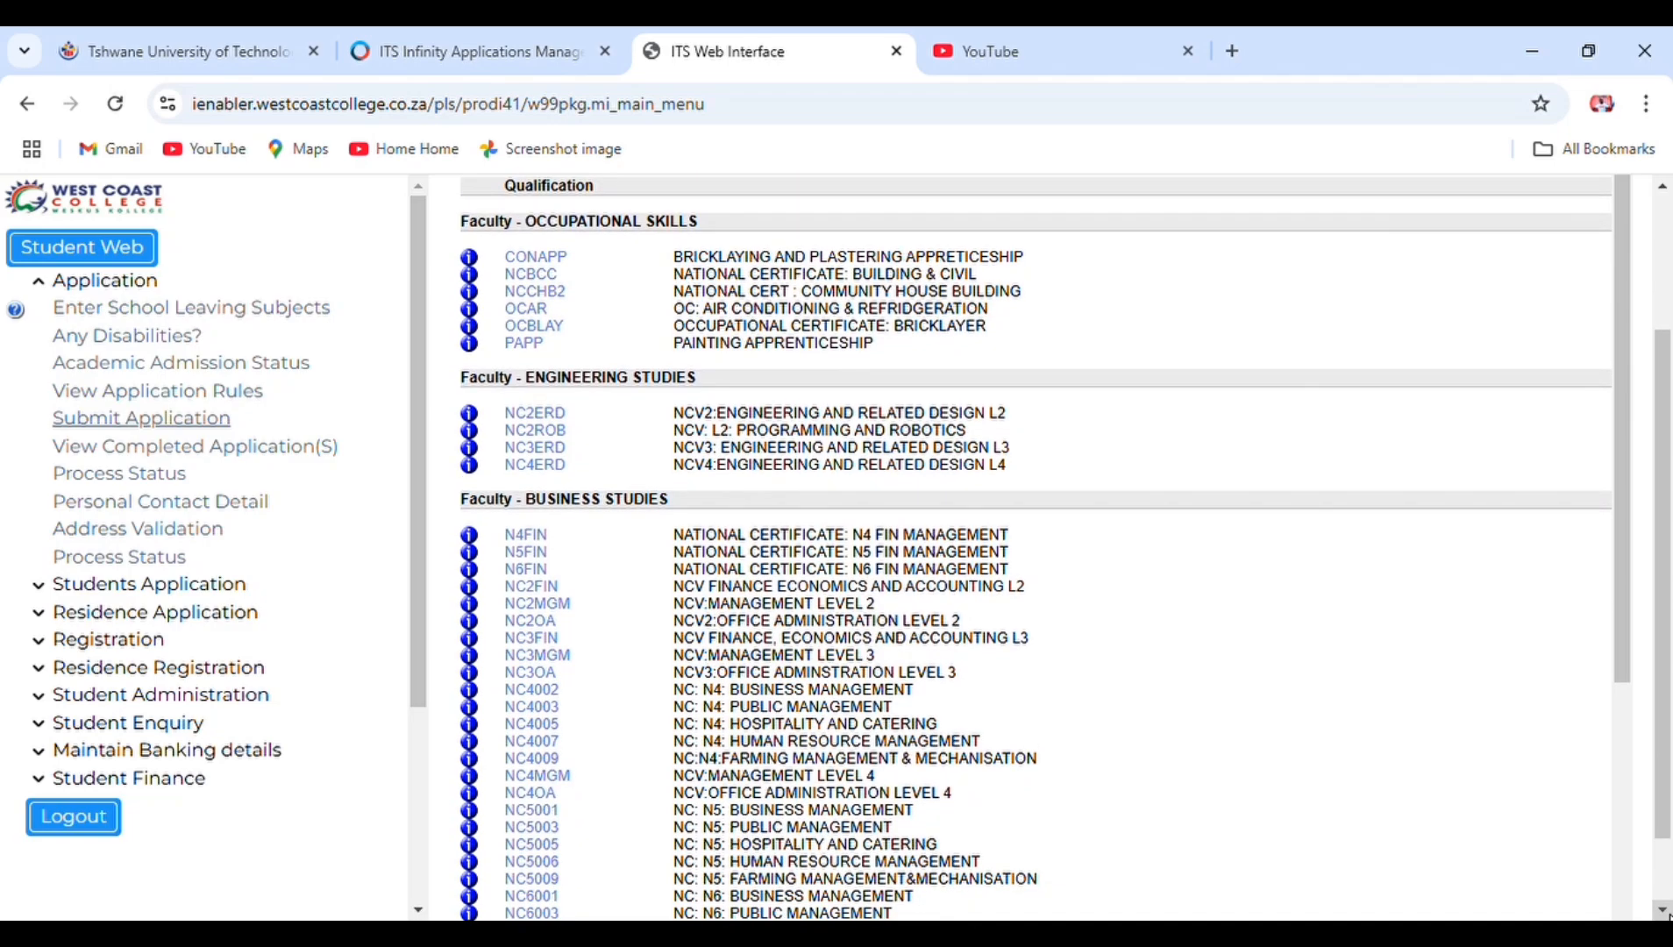
scroll(1669, 917, down, 2)
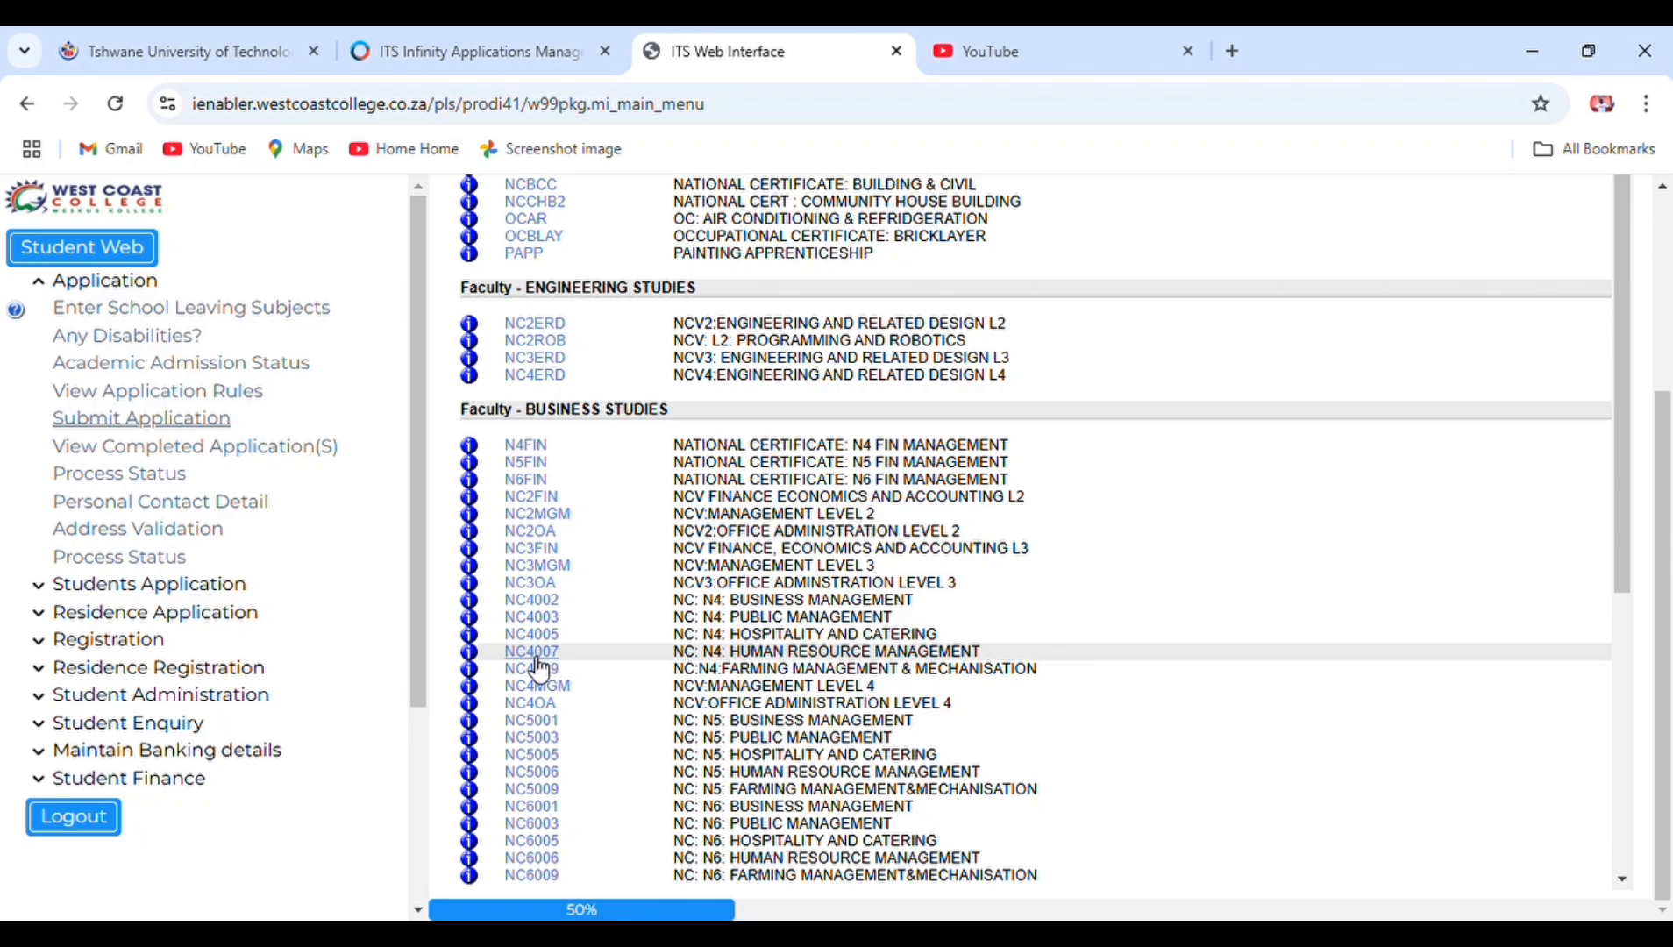
- Apply for NC4007 N4 Human Resource Management with Malmesbury Full Time study mode and save
click(535, 654)
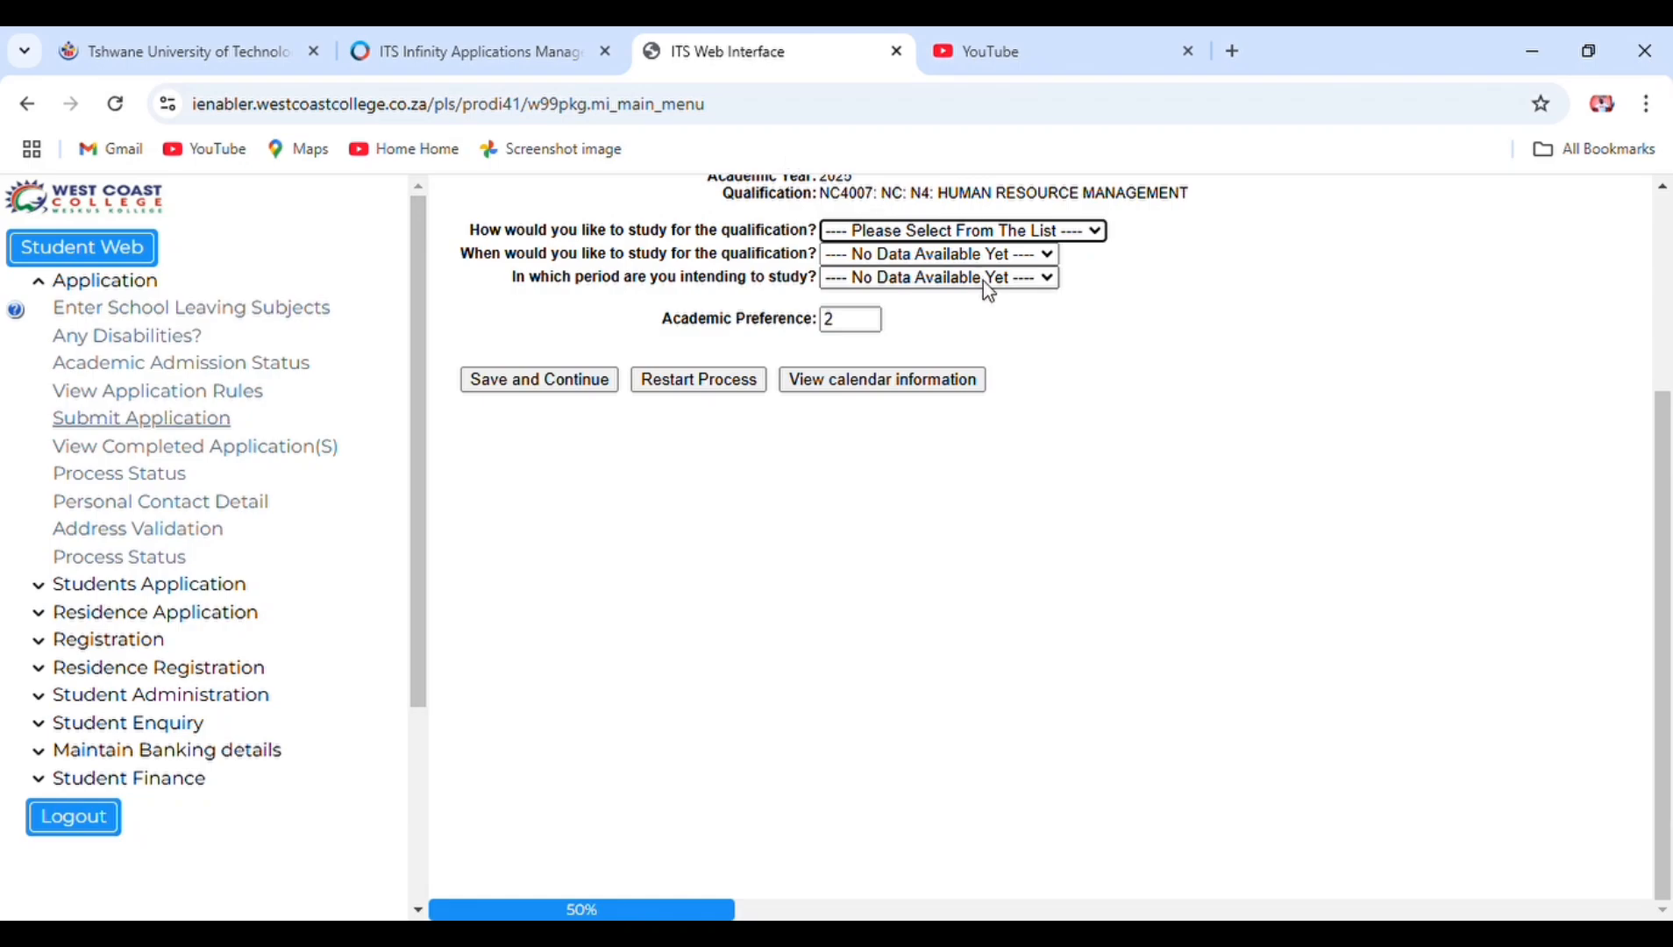
click(963, 234)
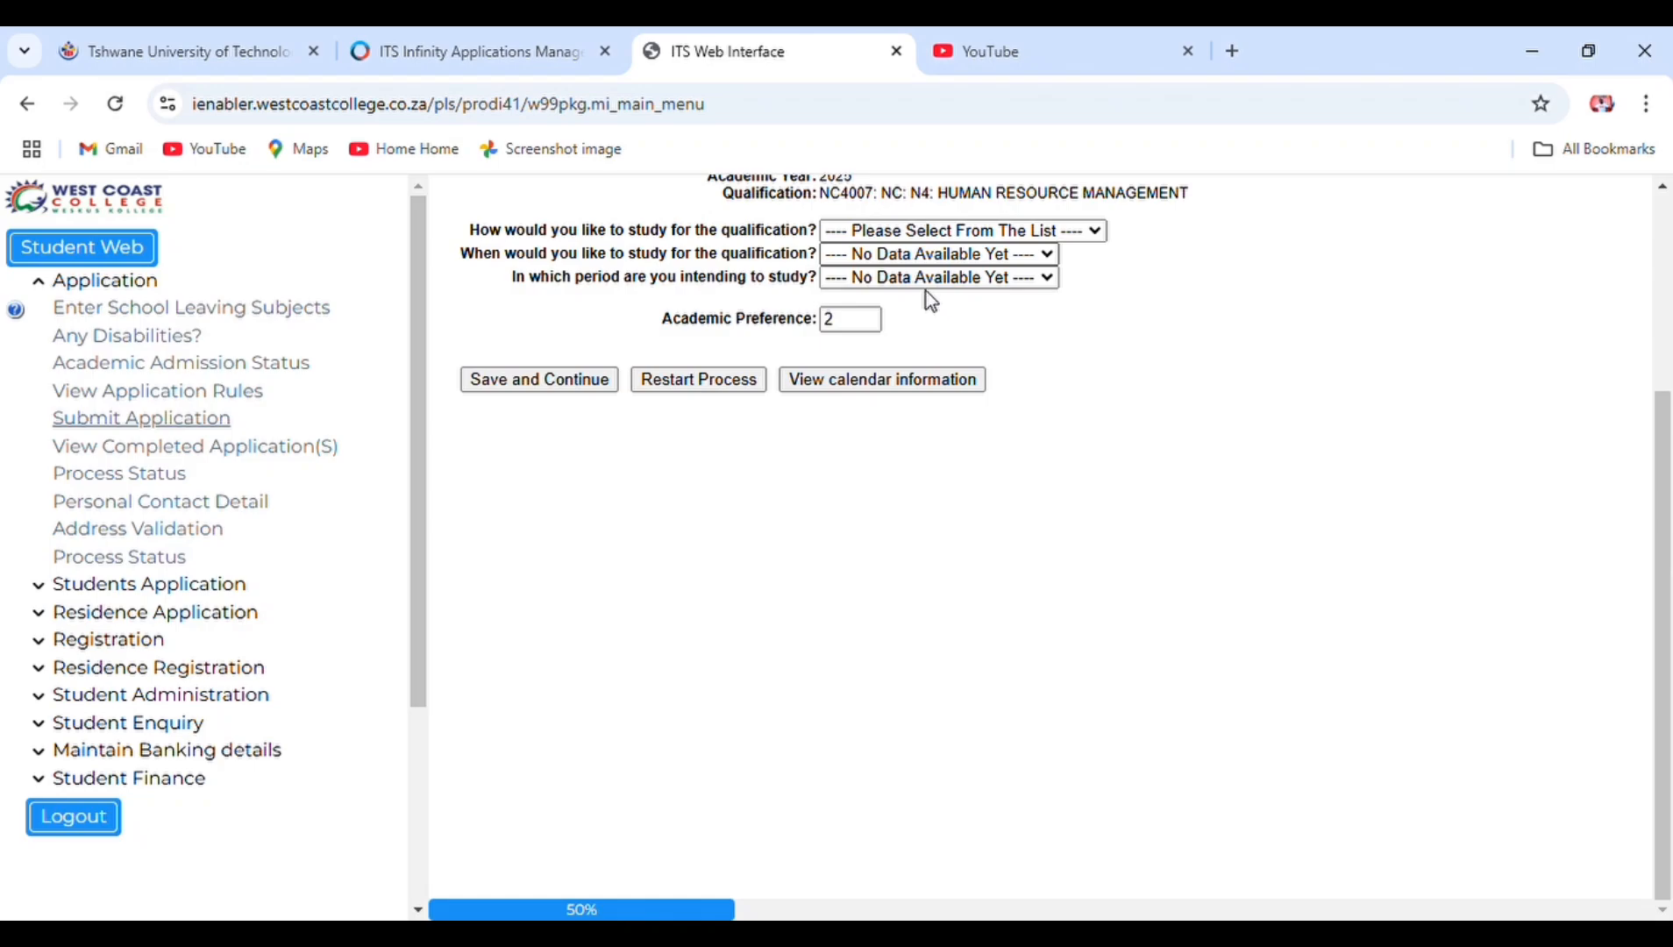
click(925, 291)
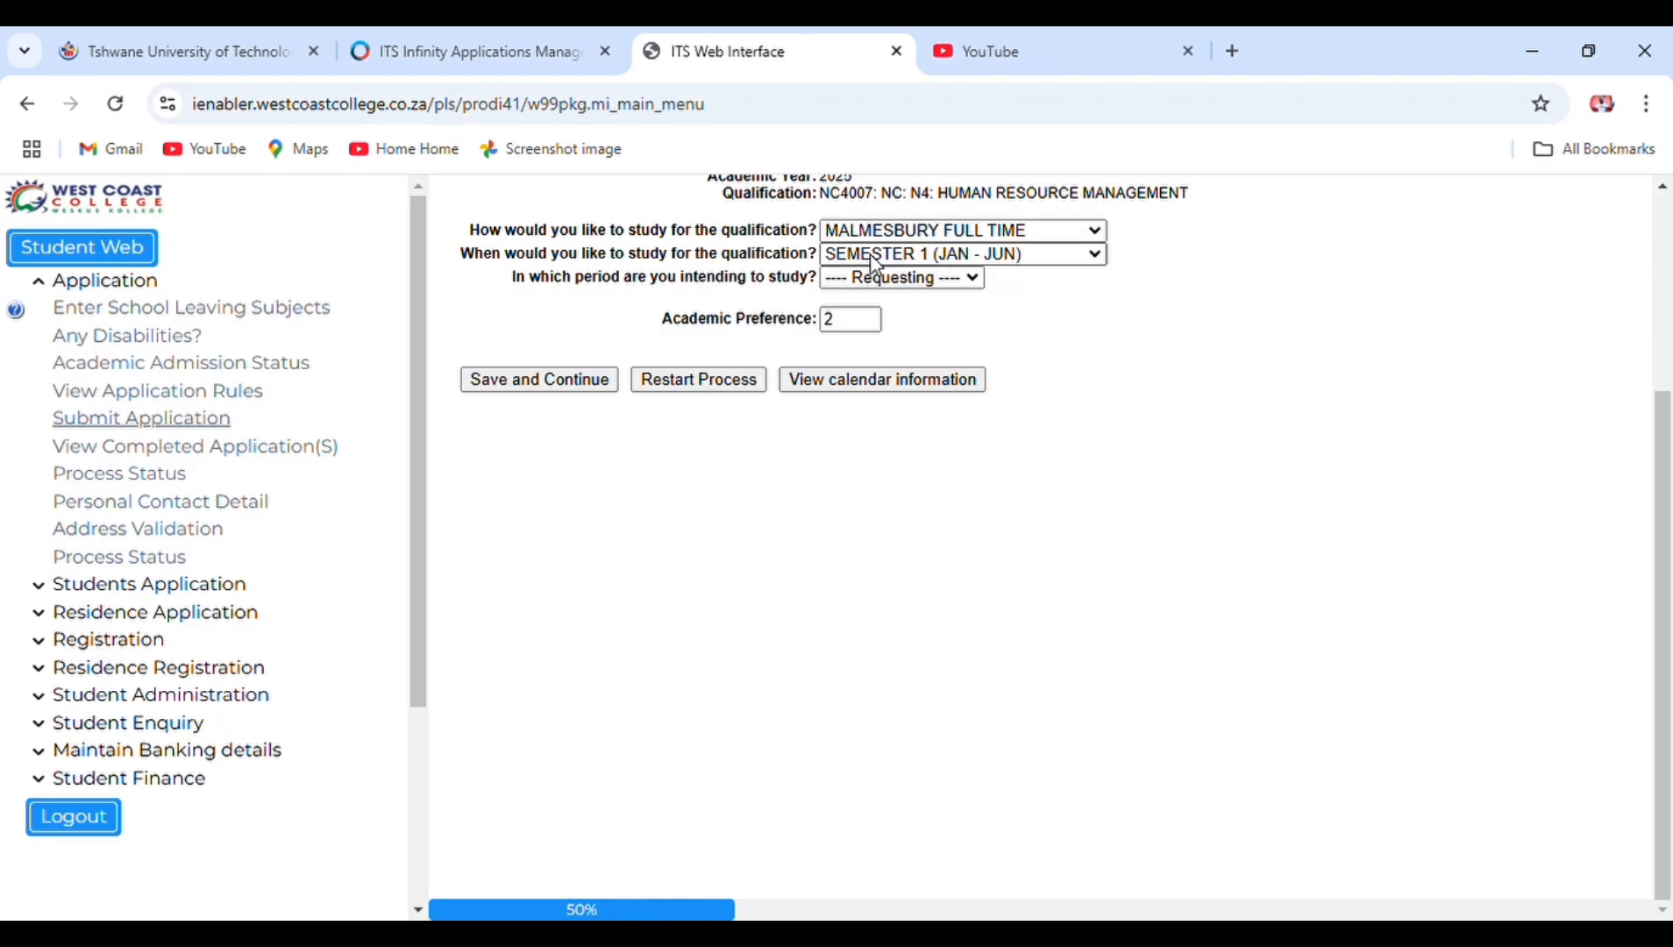
click(868, 255)
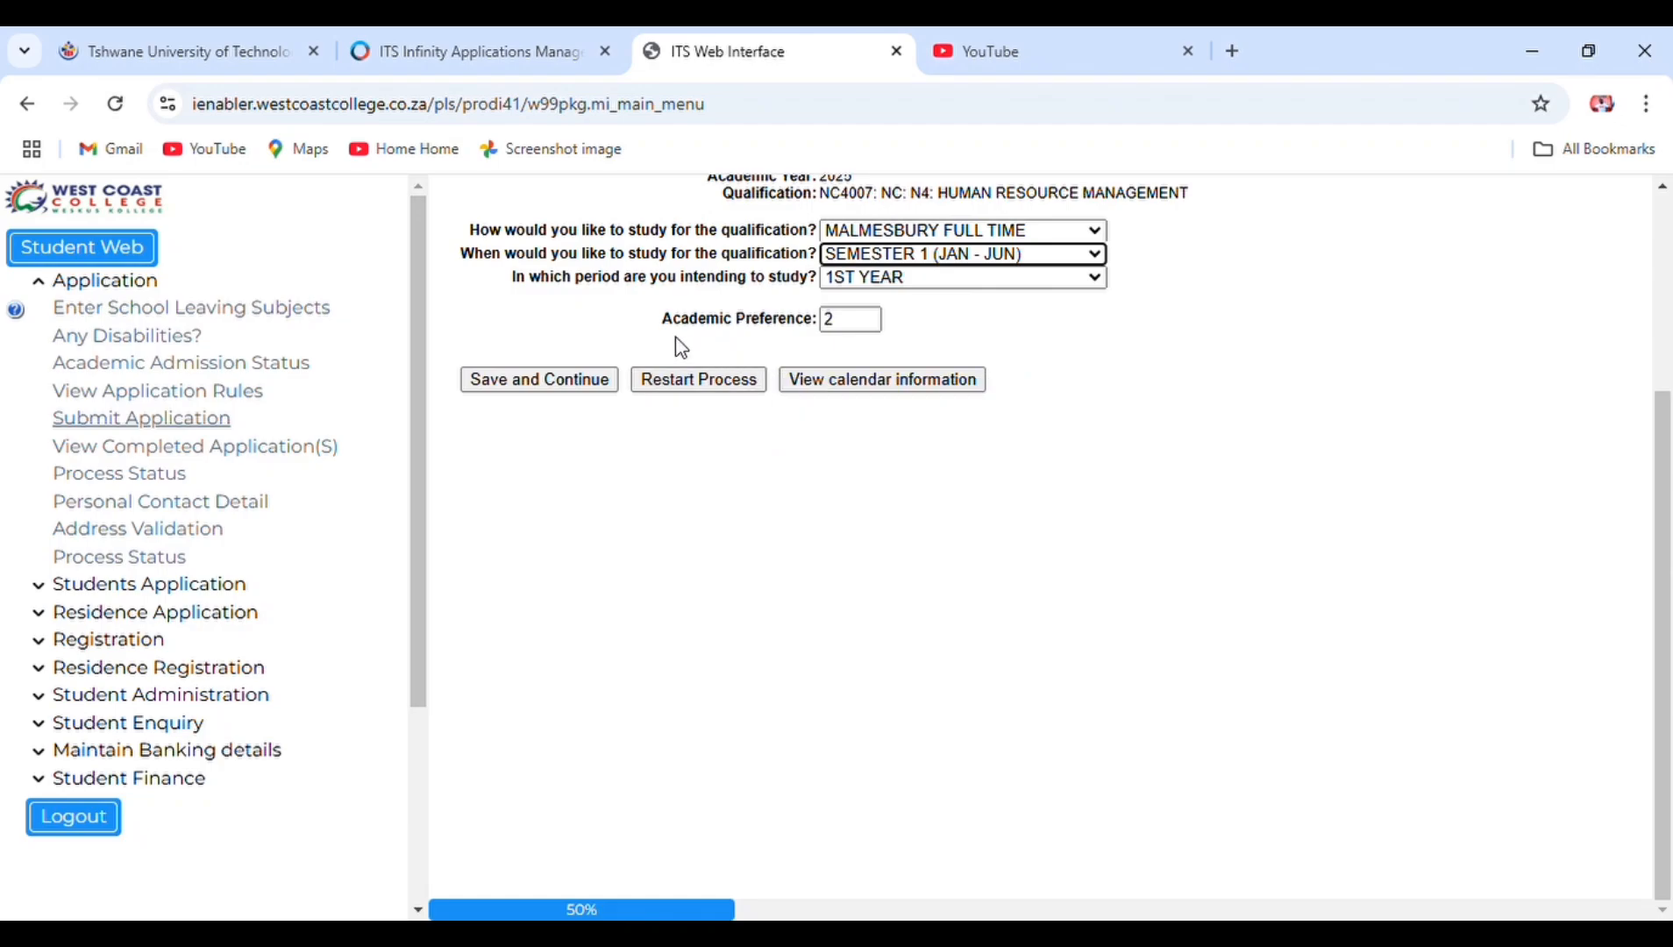
click(574, 387)
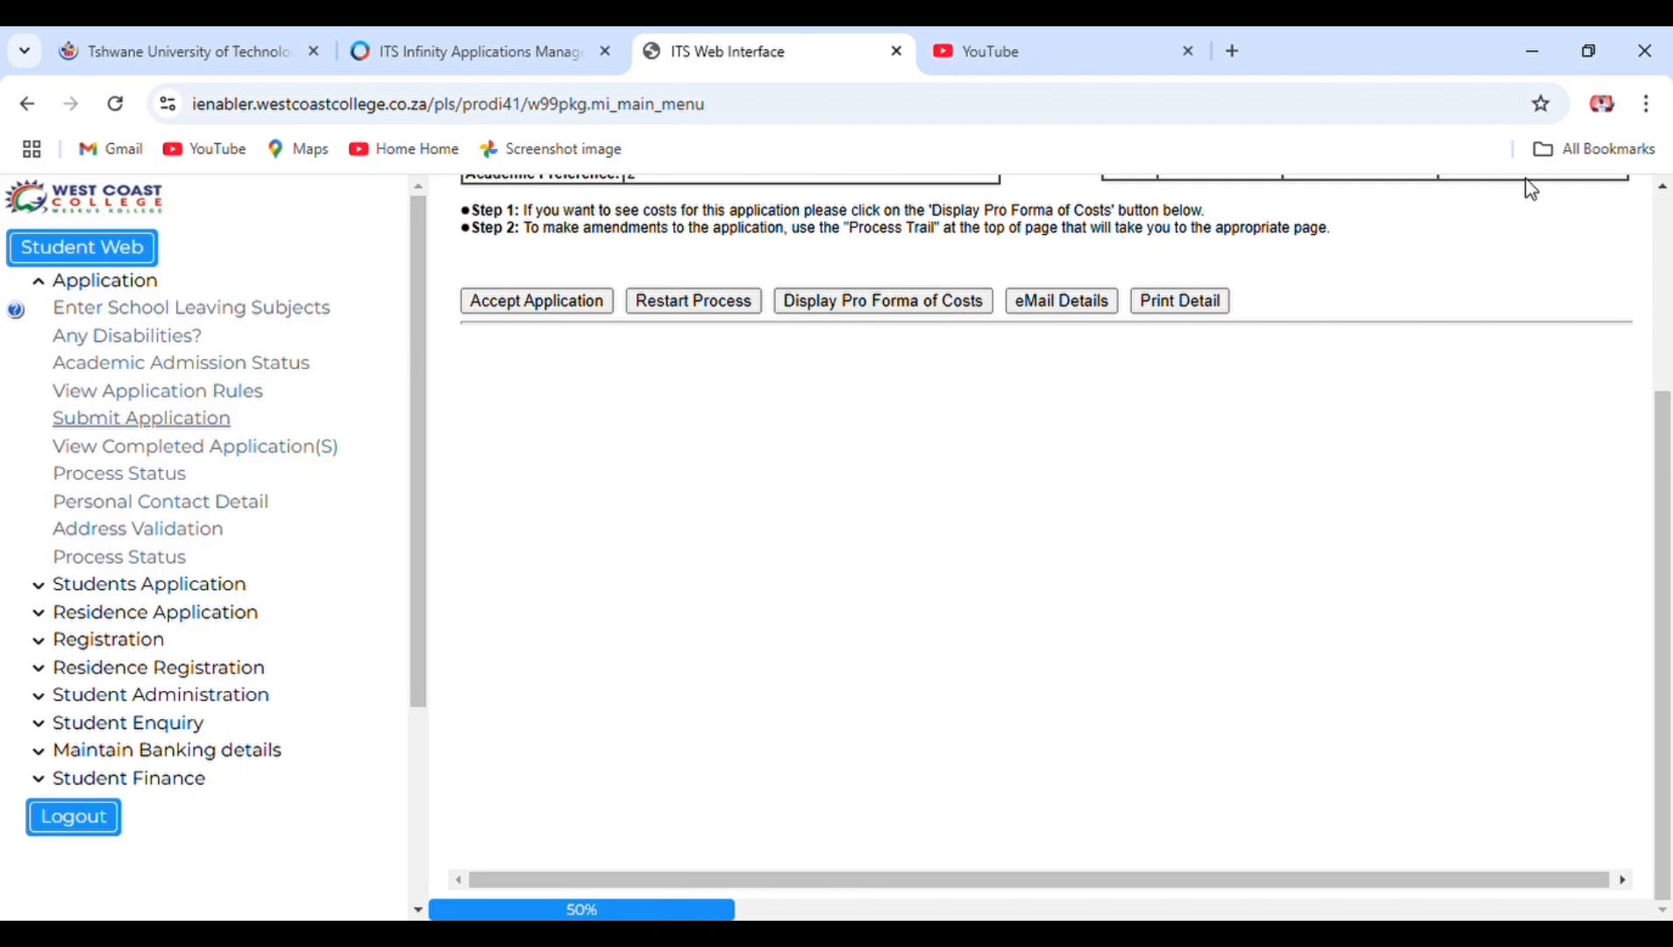
click(1666, 230)
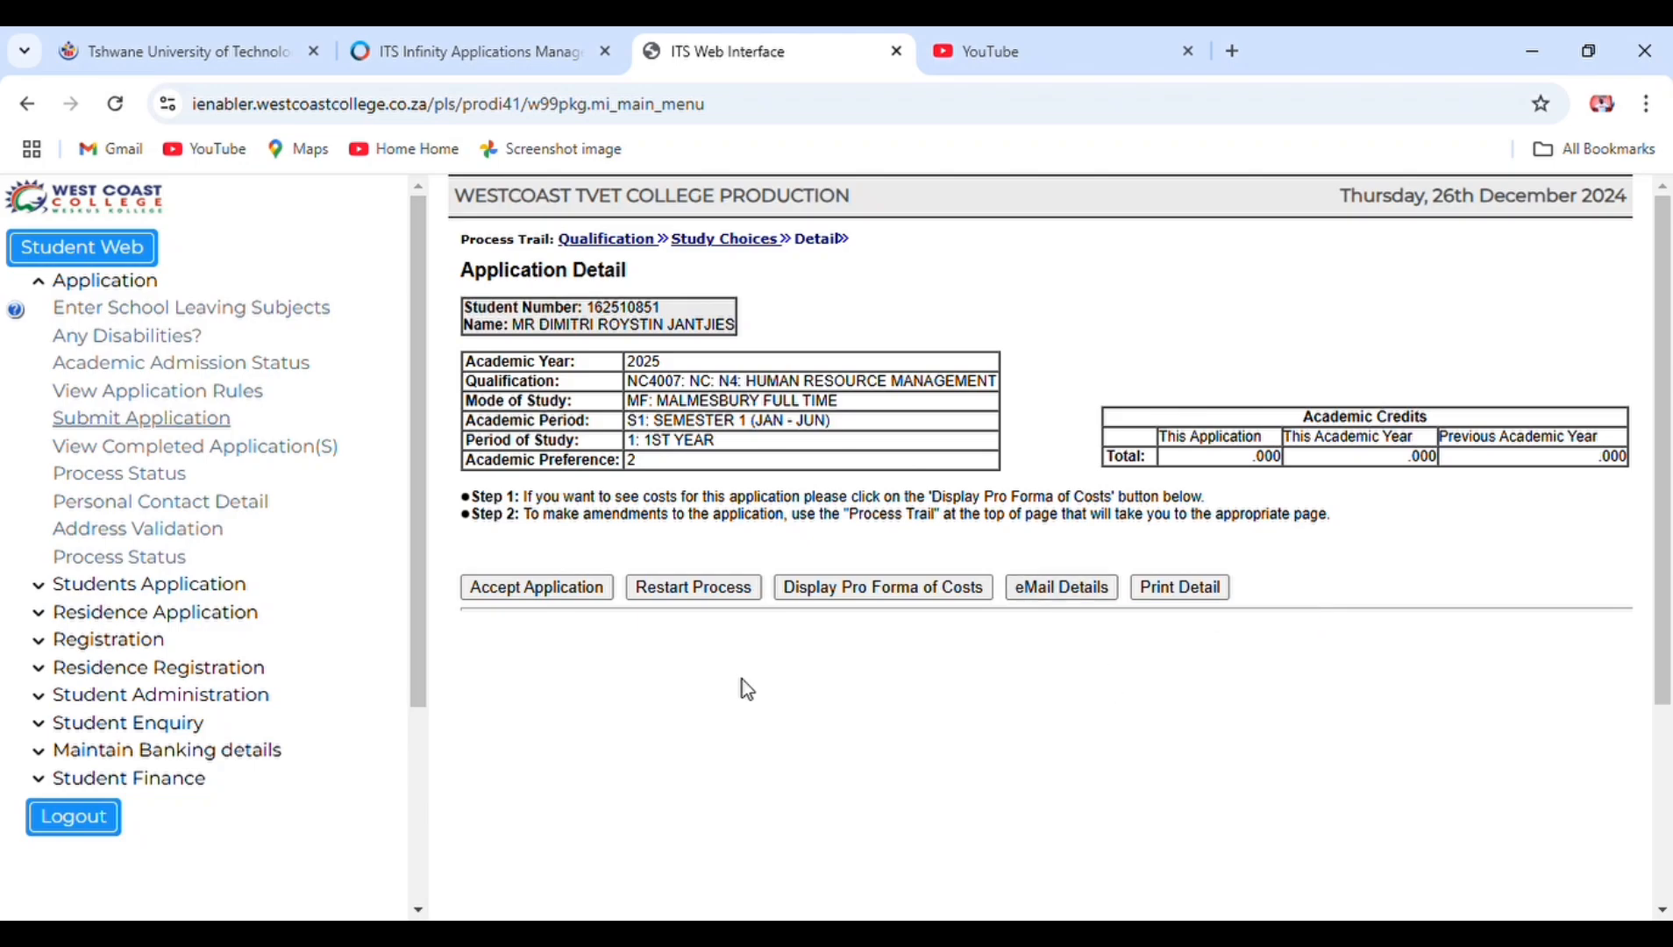
click(561, 596)
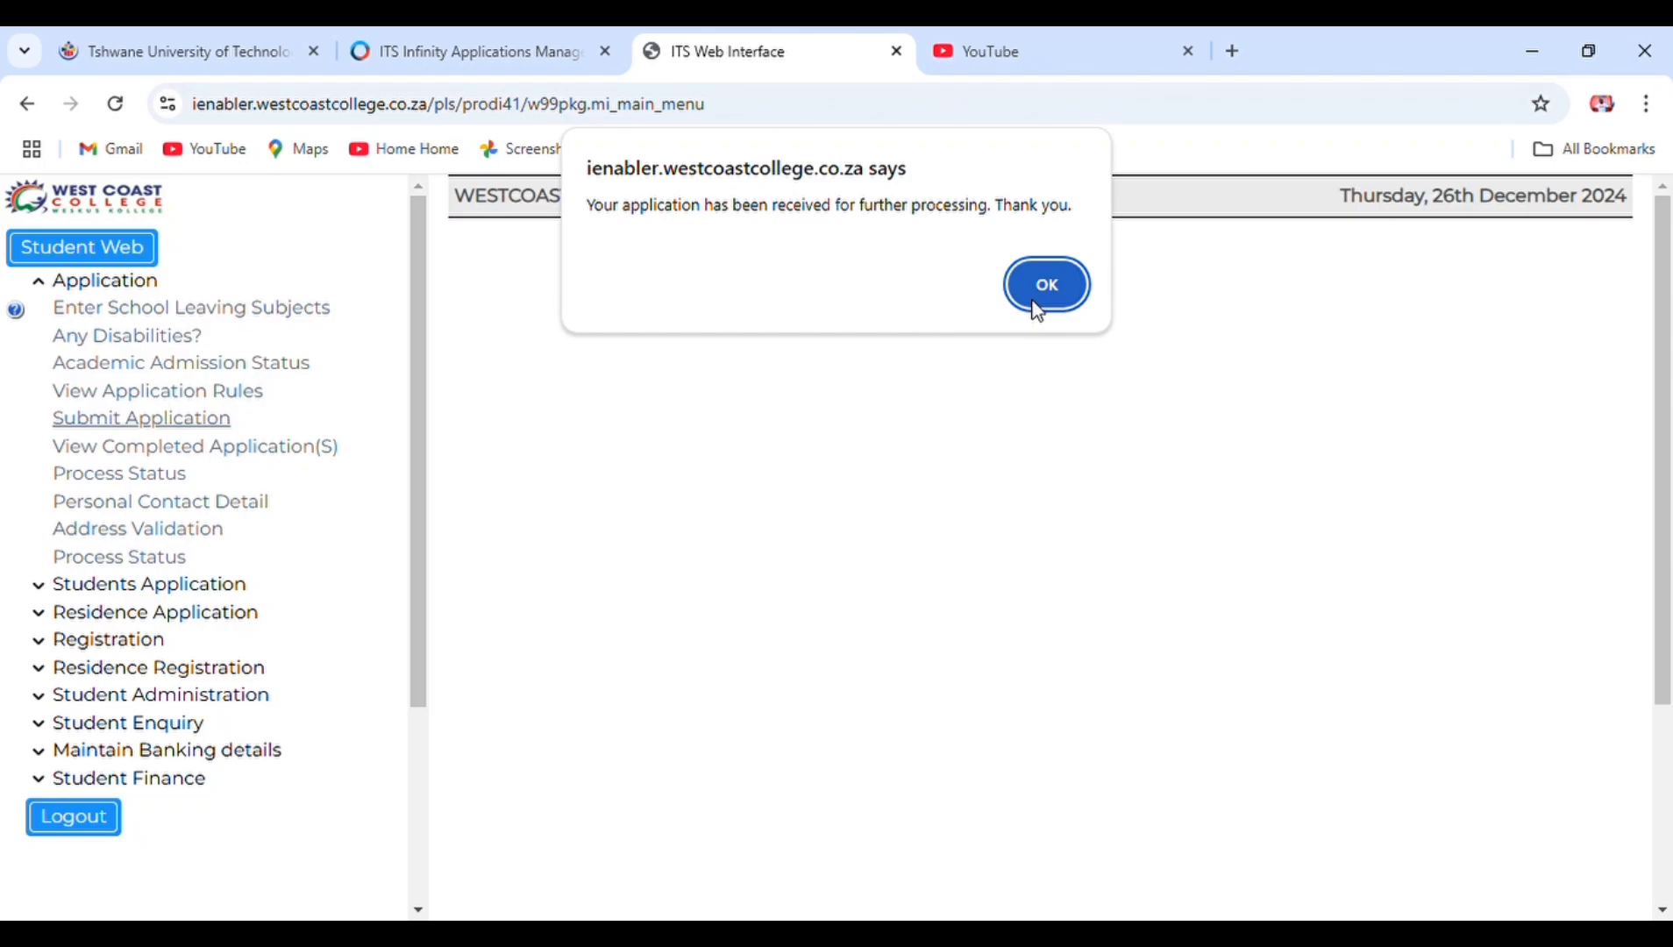
- Confirm the application-received alert for the N4 Human Resource Management application
click(1037, 309)
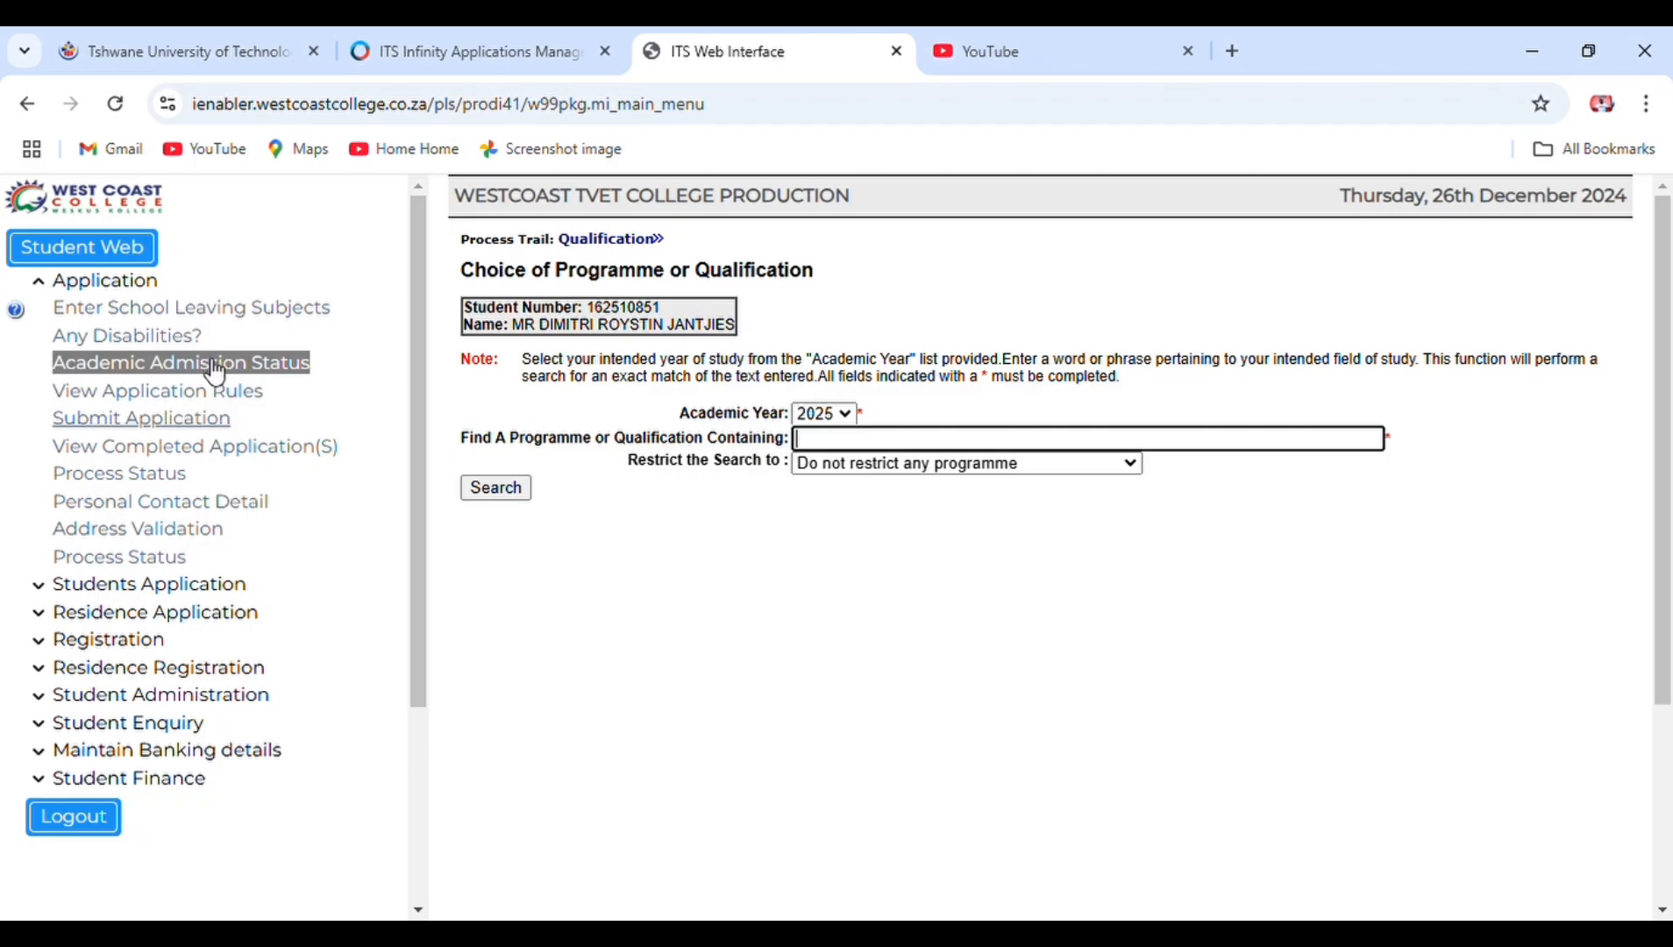
- Open Academic Admission Status to see both 2025 N4 applications marked Application Received
click(215, 363)
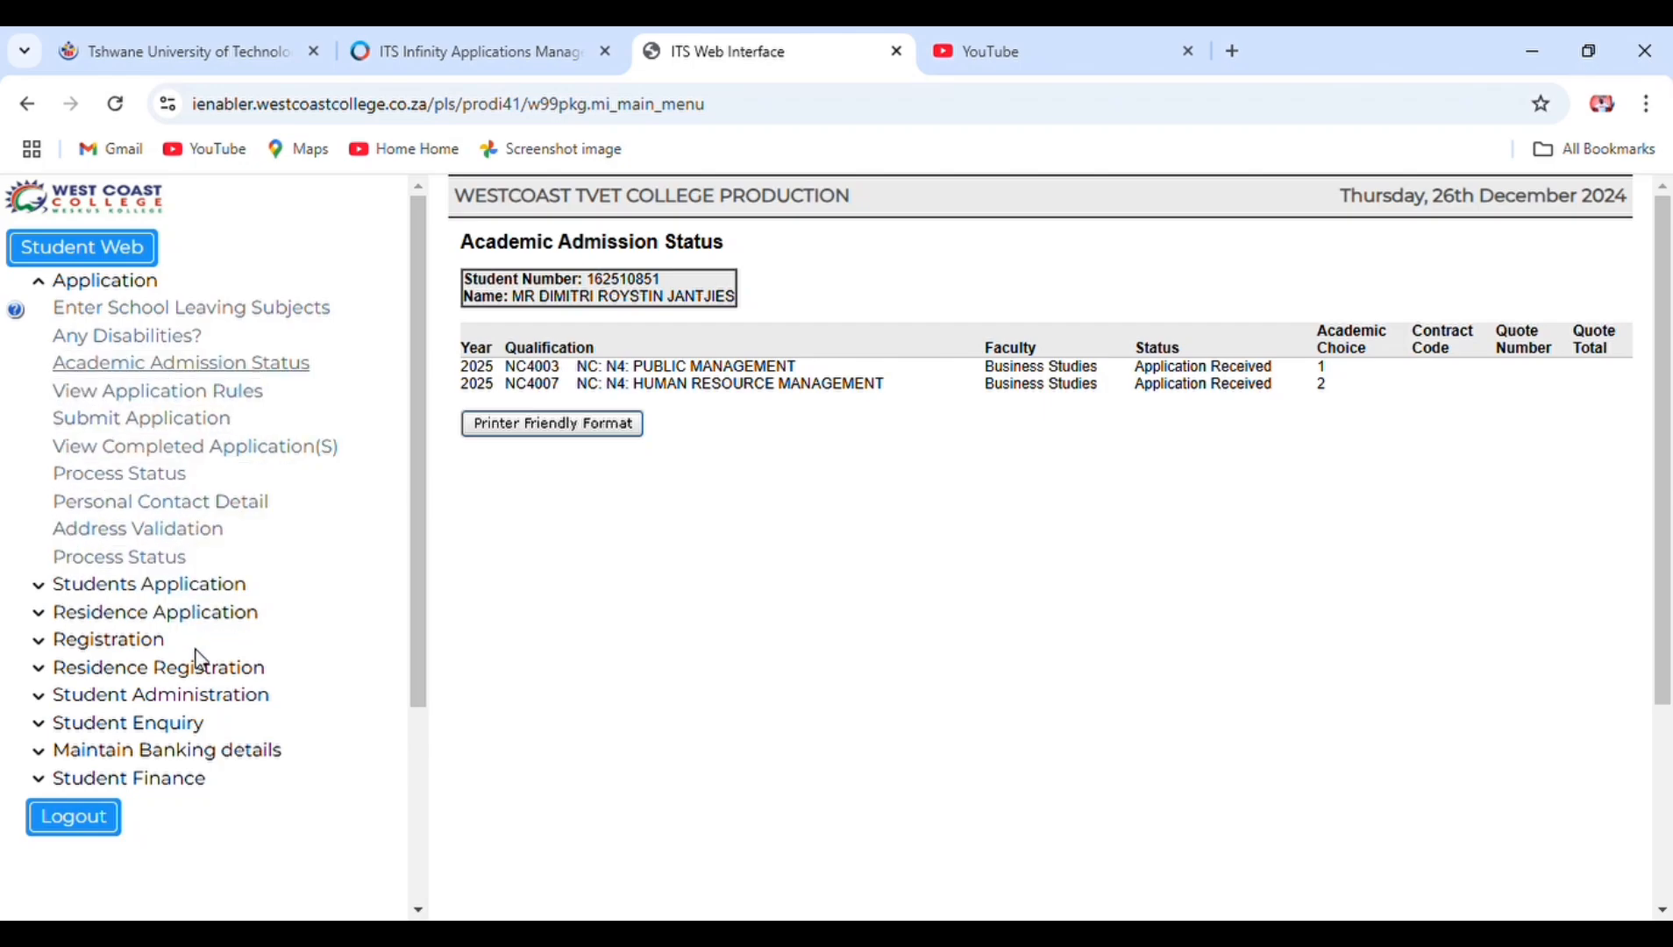
click(183, 724)
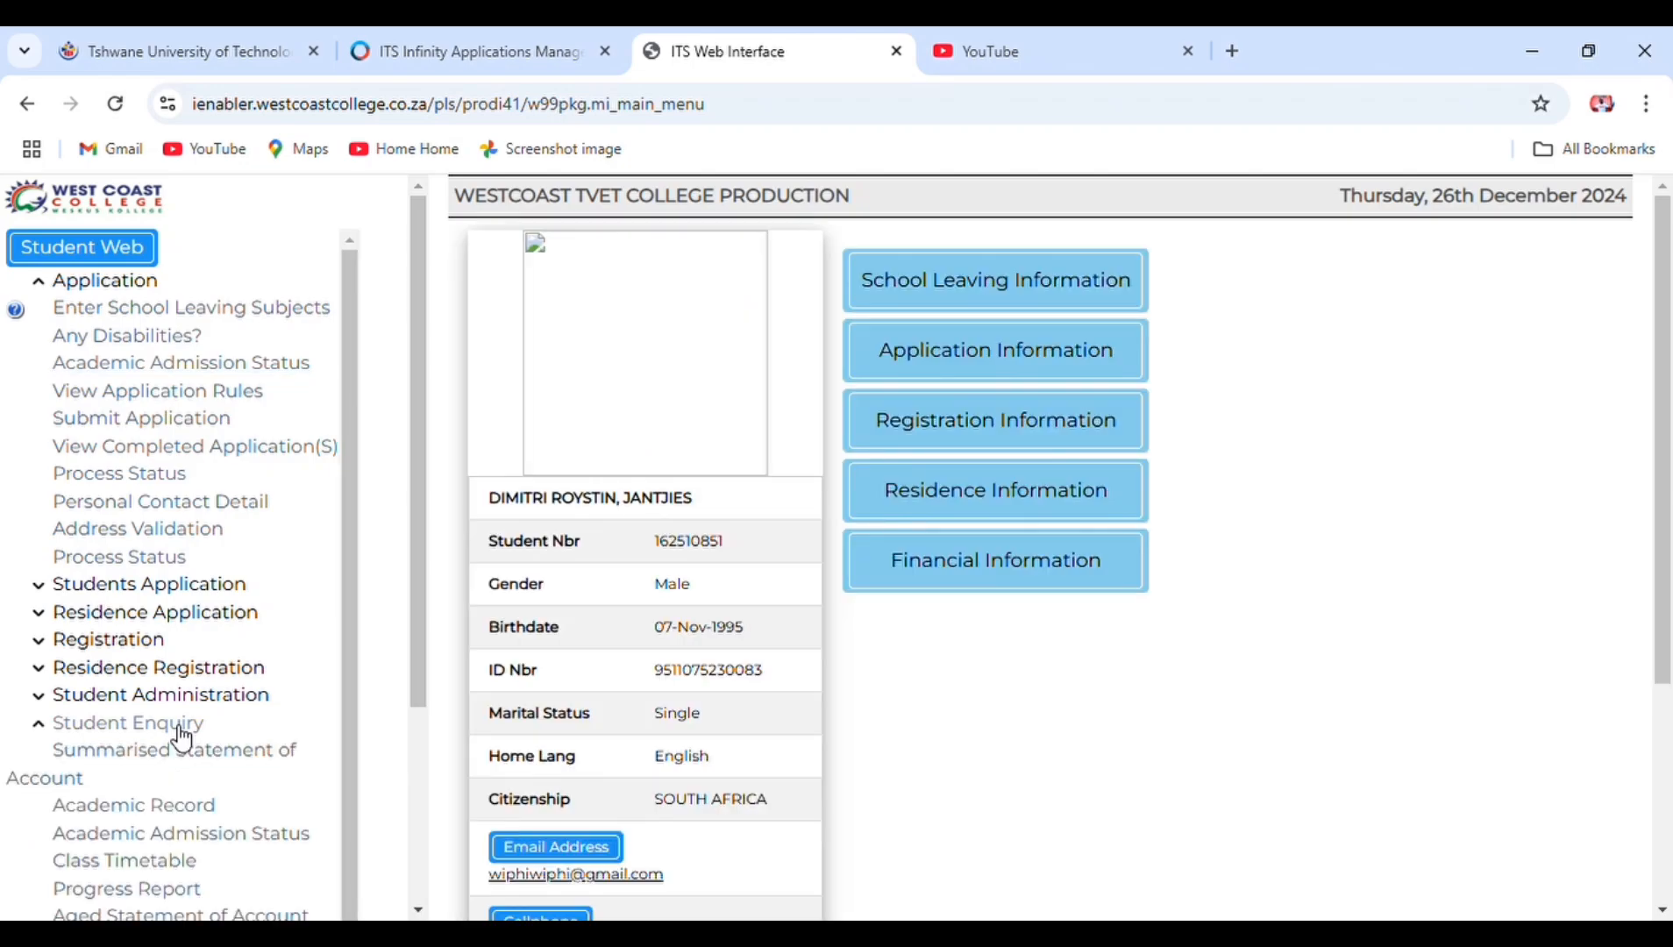
click(418, 910)
click(418, 909)
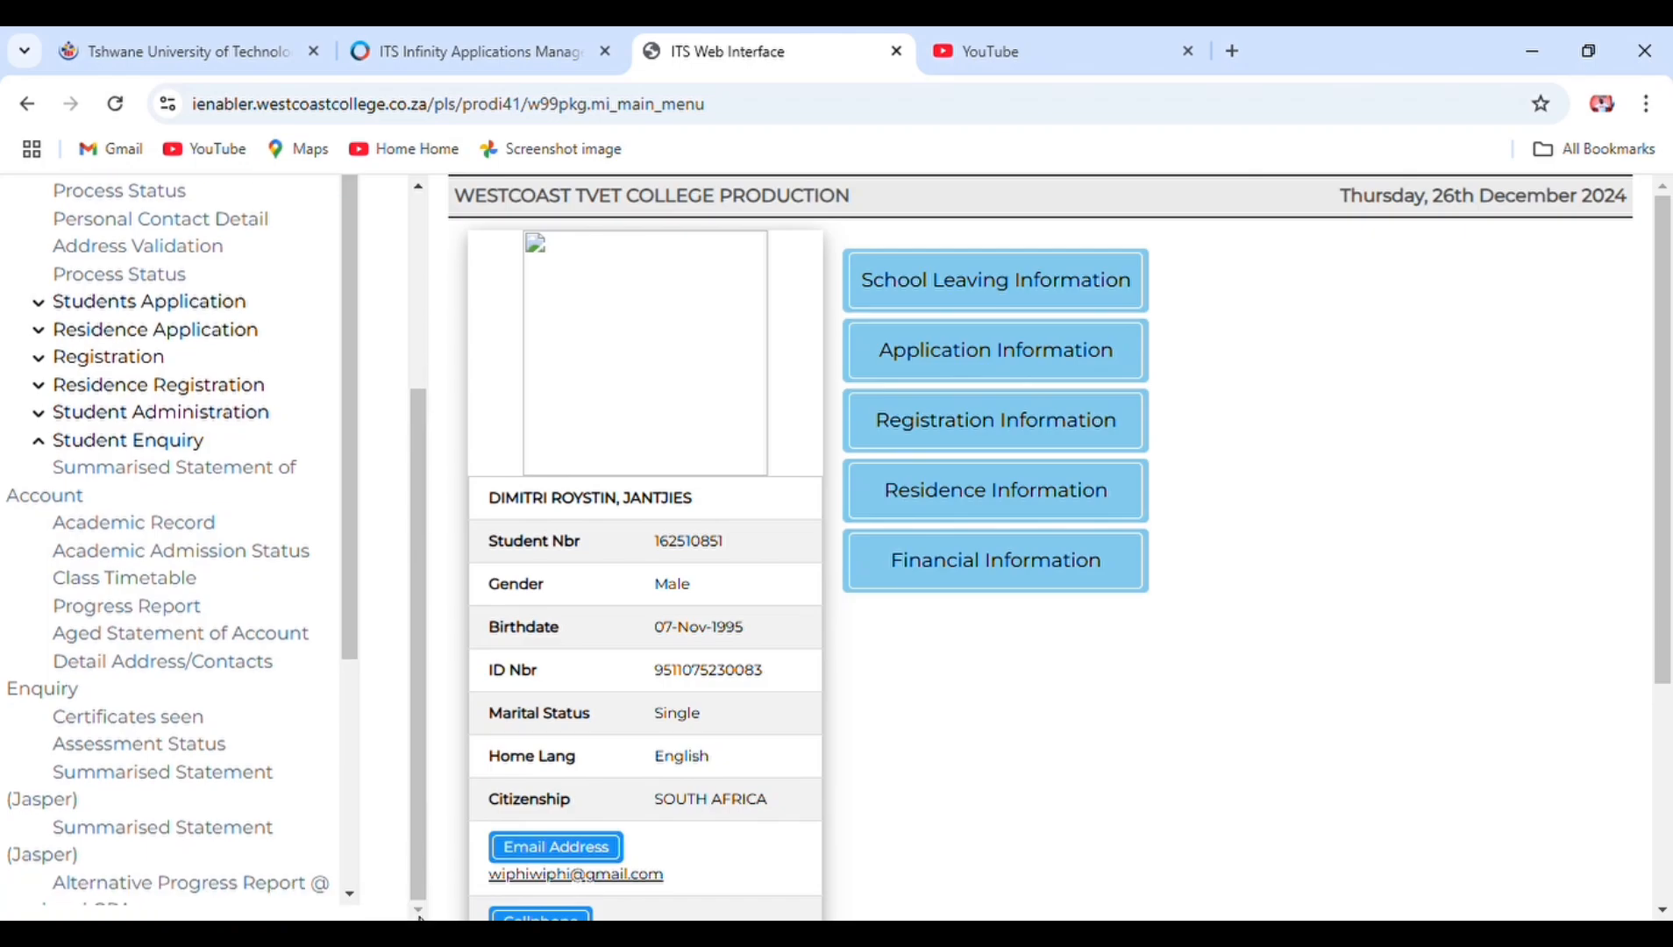
click(161, 719)
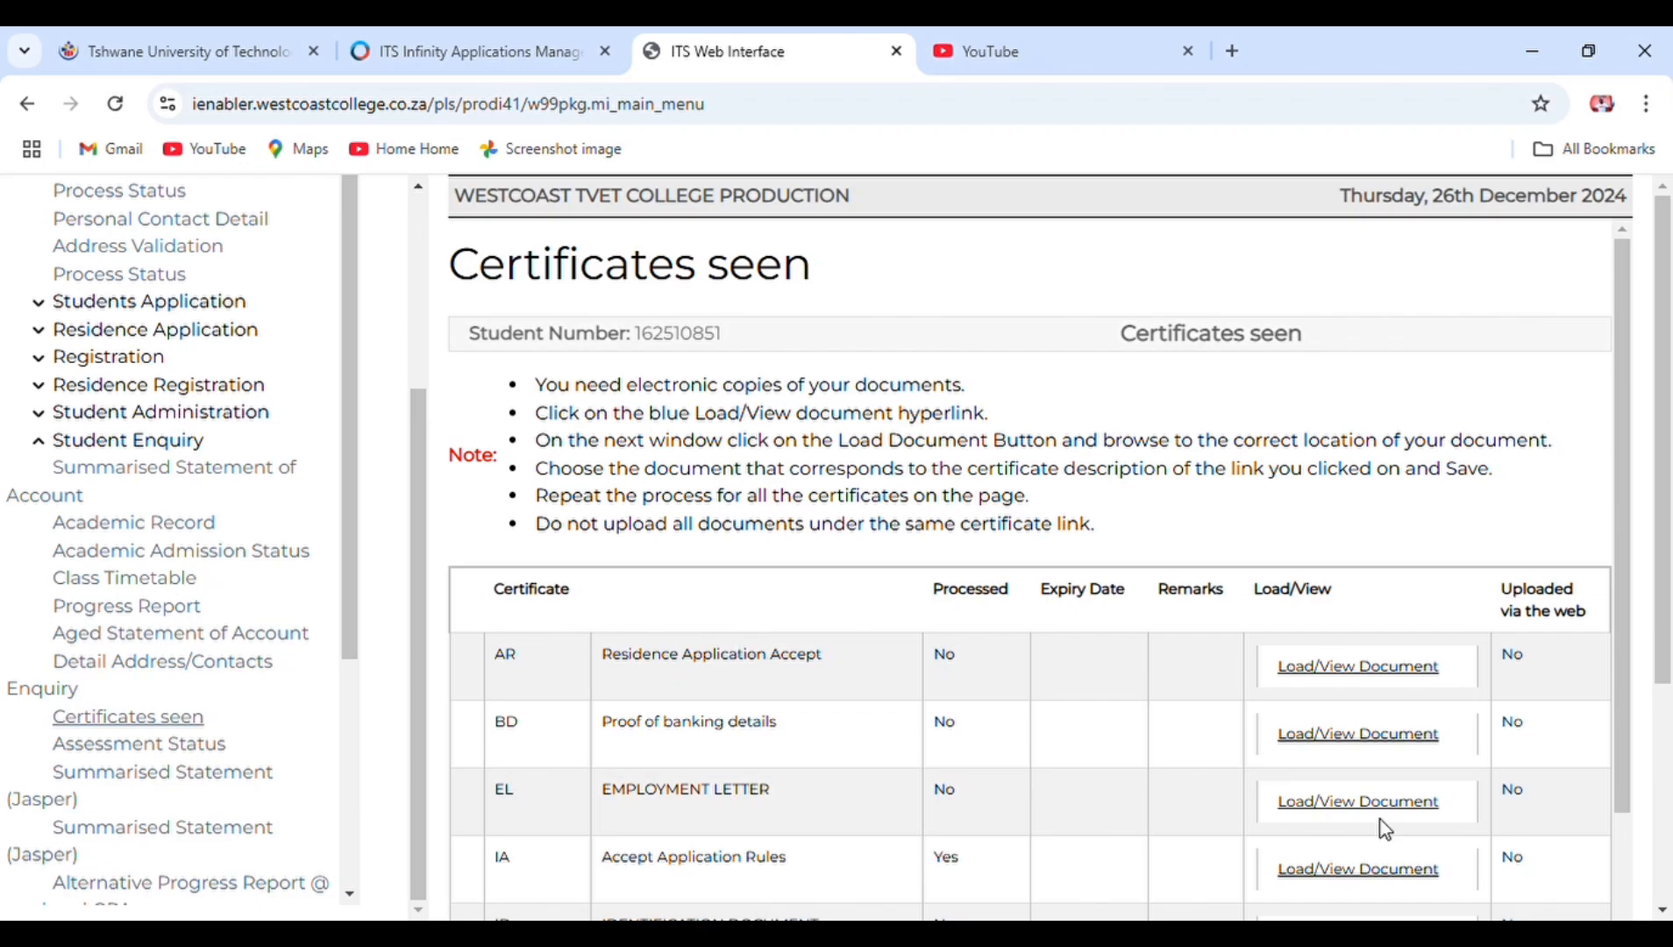
click(1664, 911)
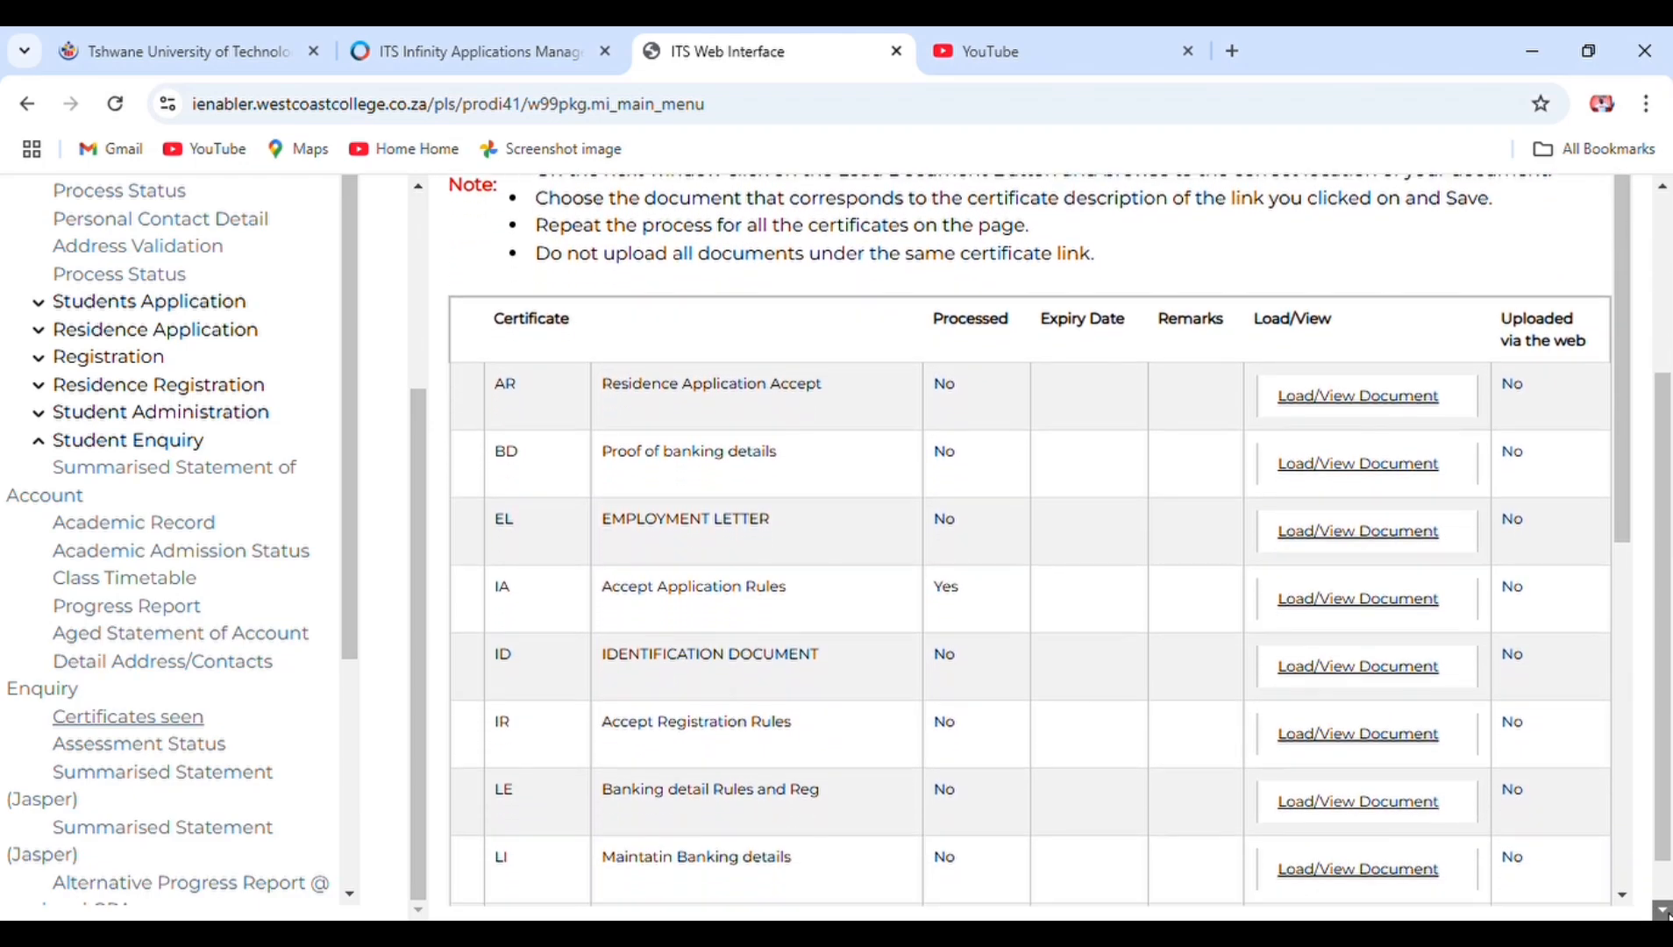
click(1663, 912)
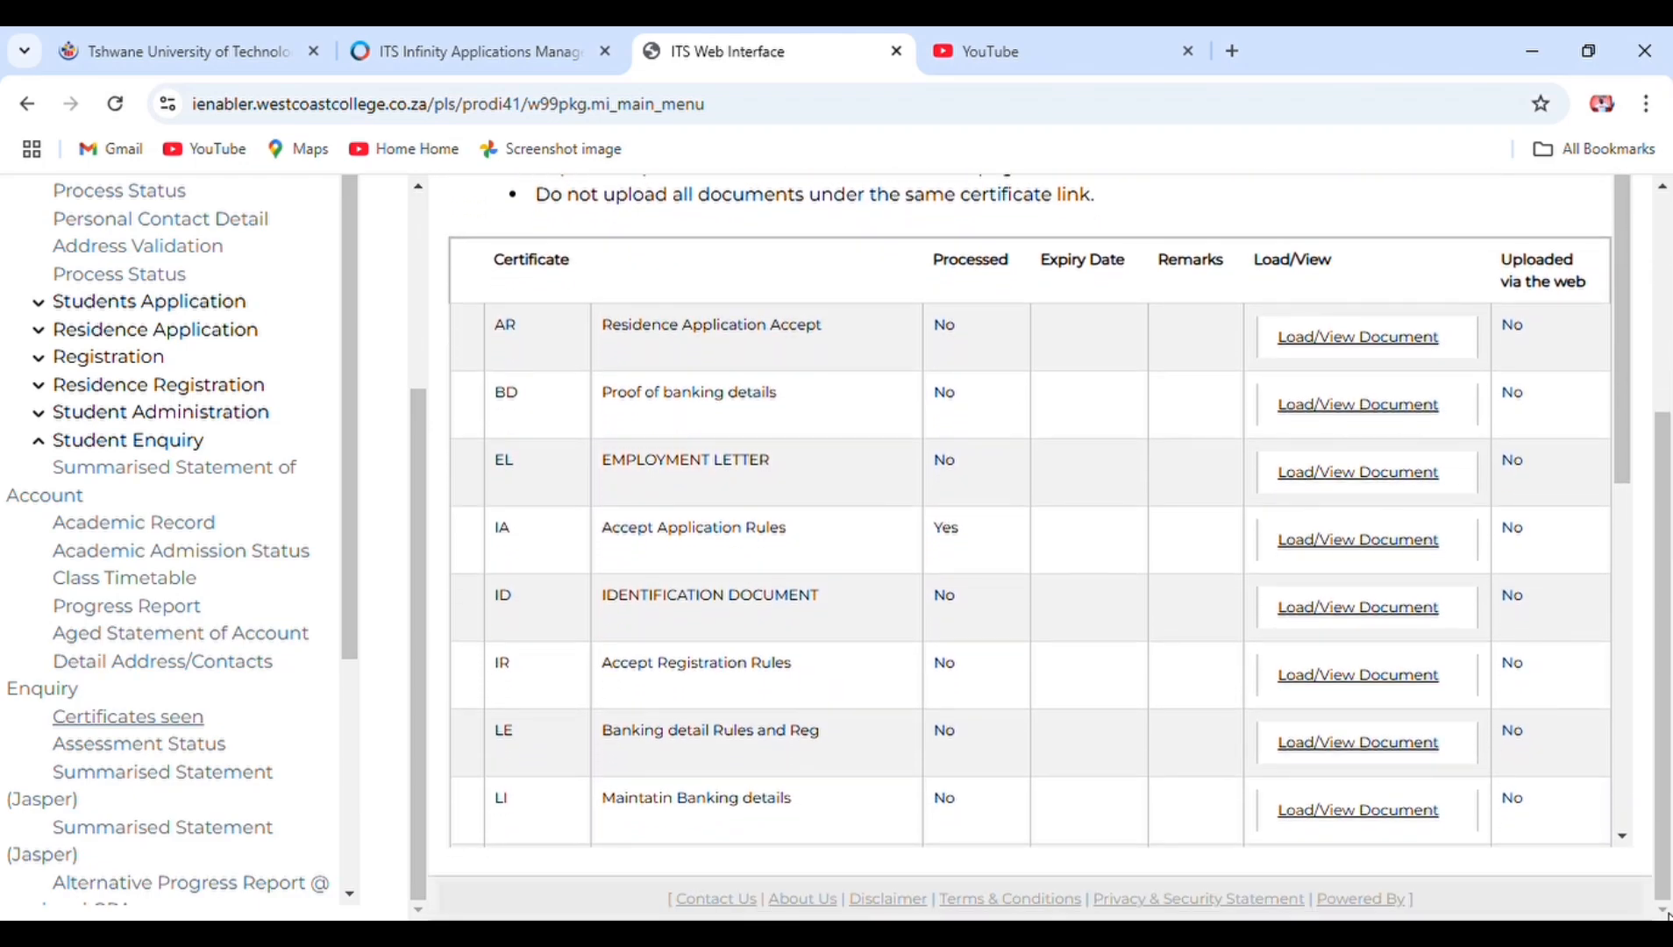
click(1621, 840)
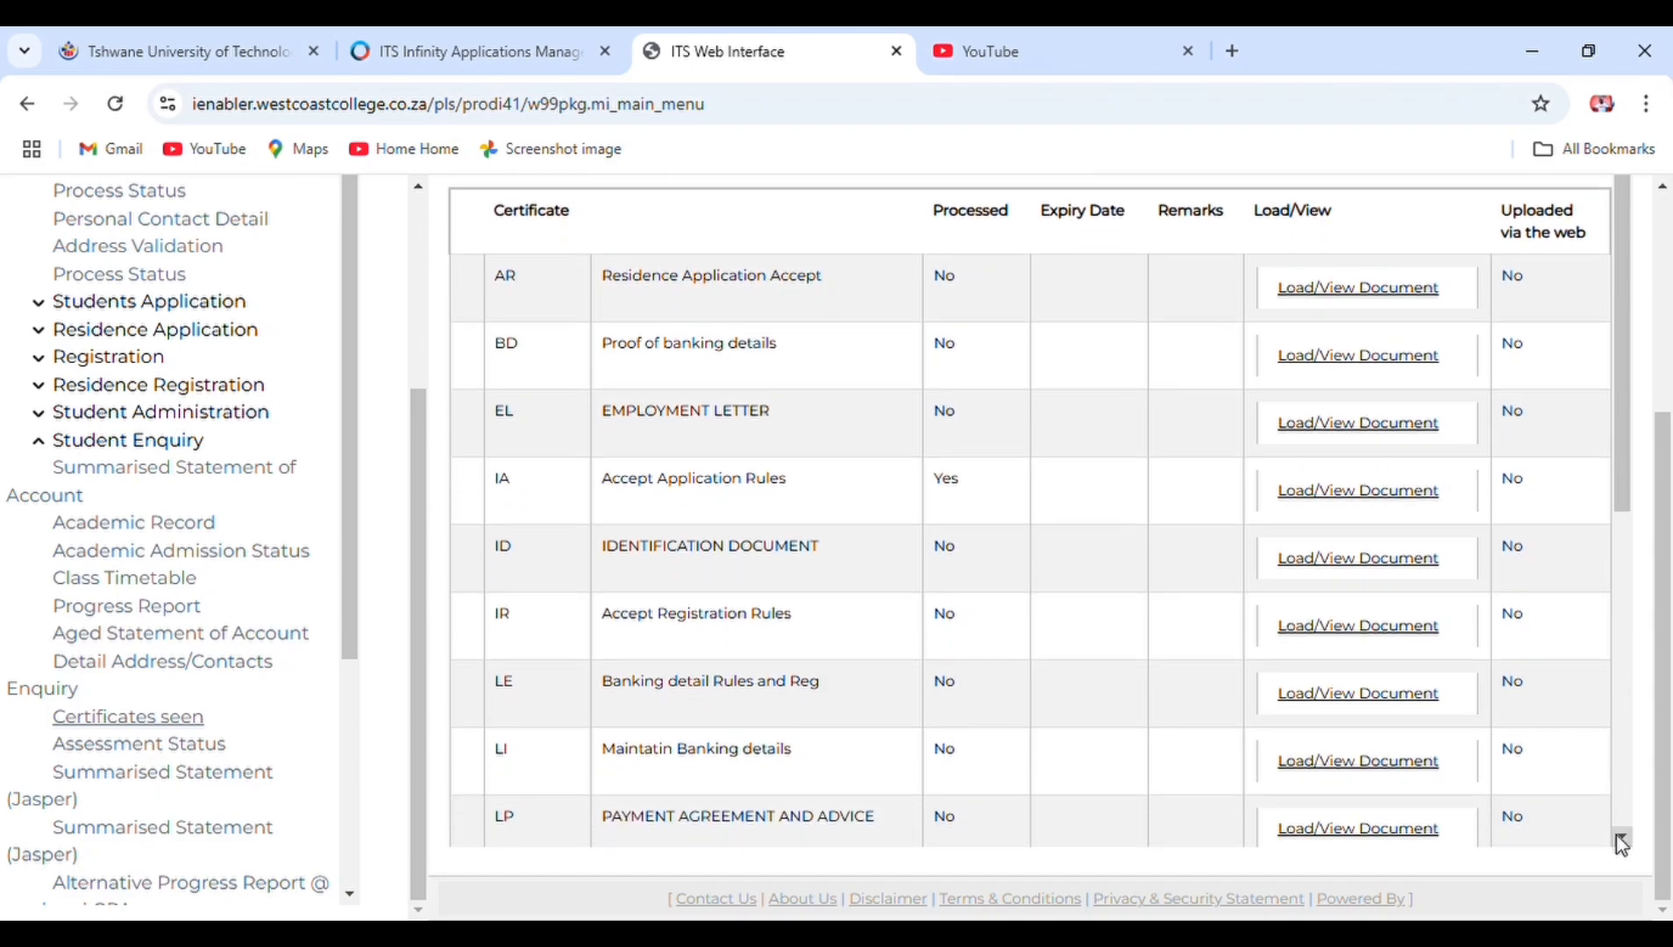
click(1622, 841)
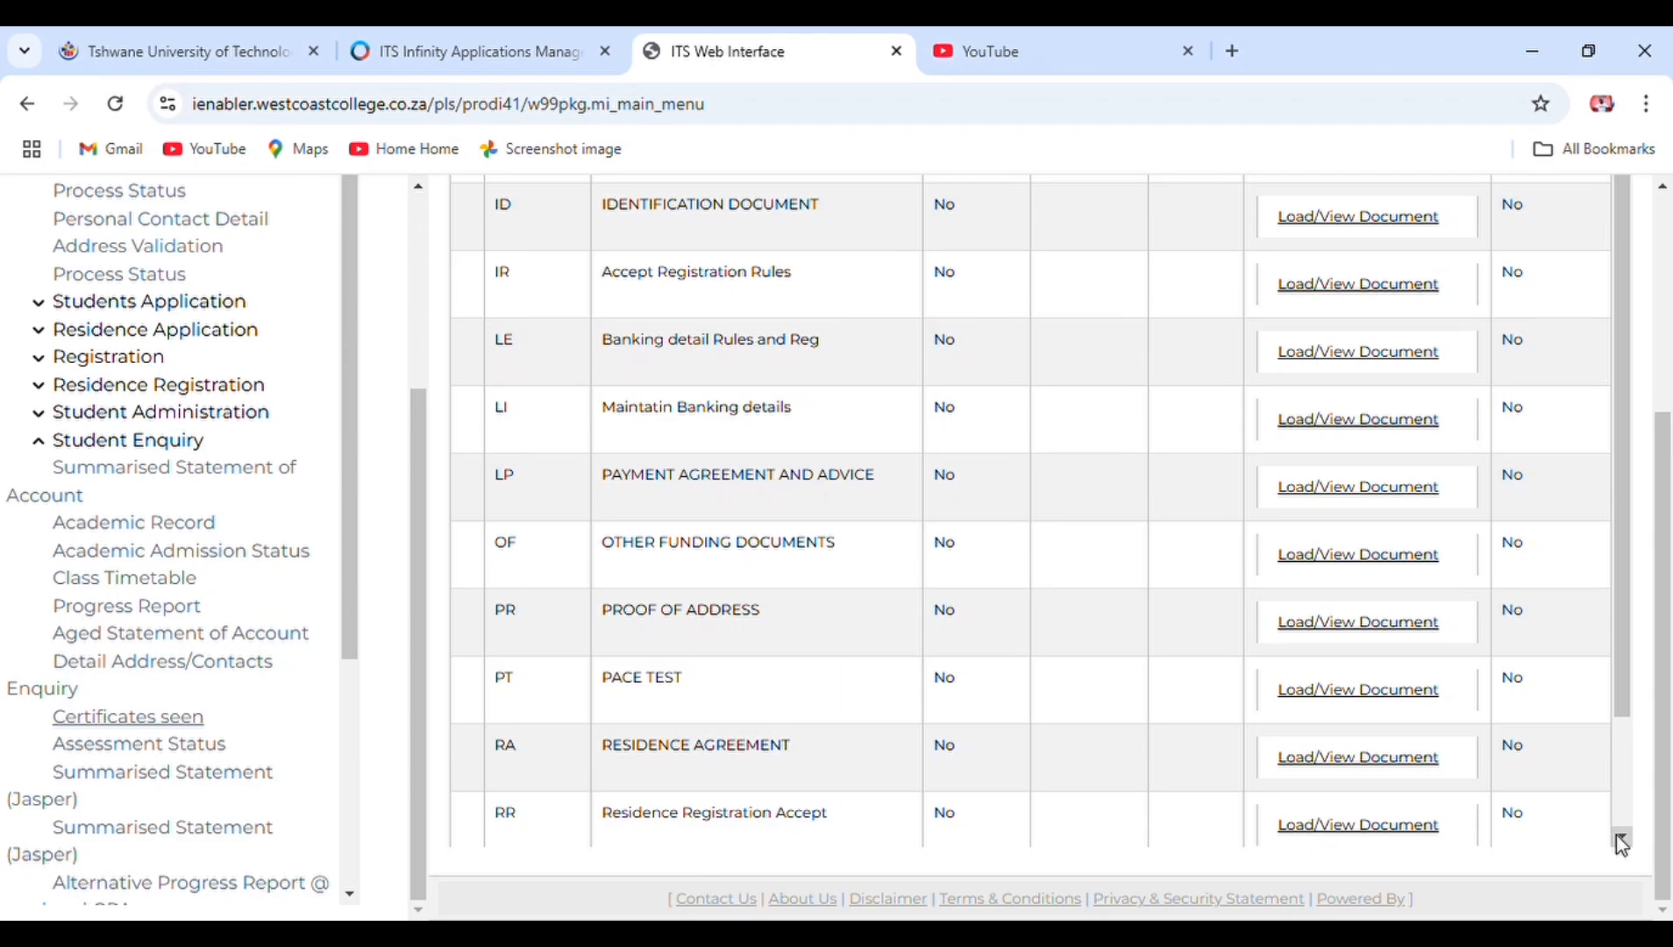
click(1622, 840)
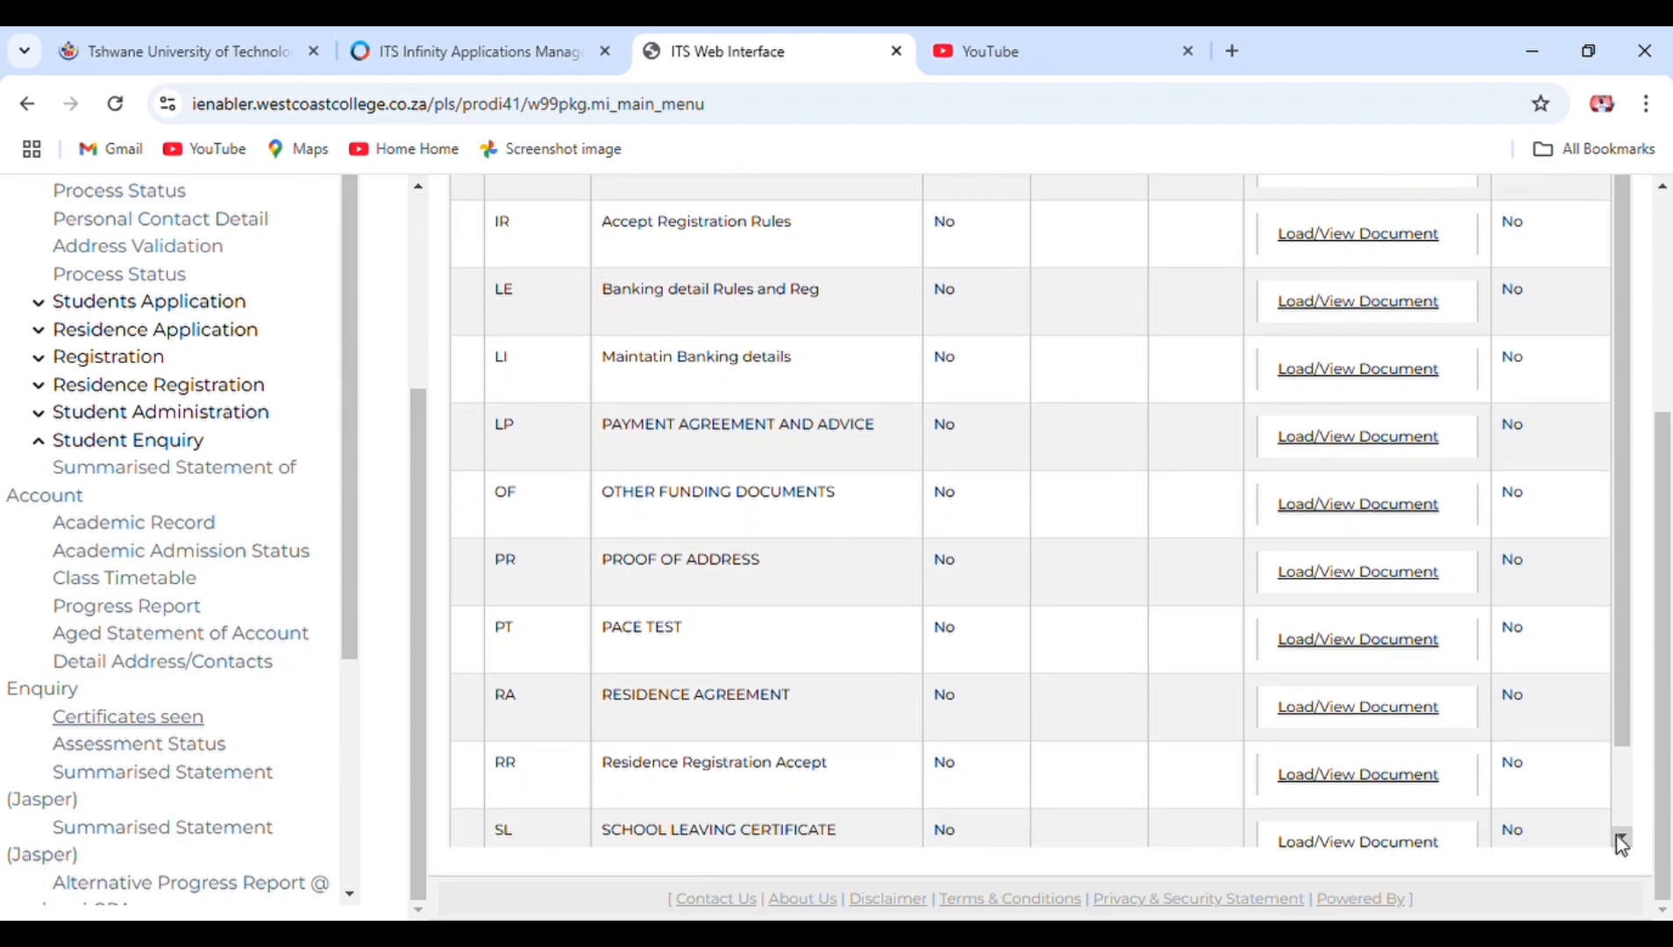
click(1622, 840)
click(1621, 841)
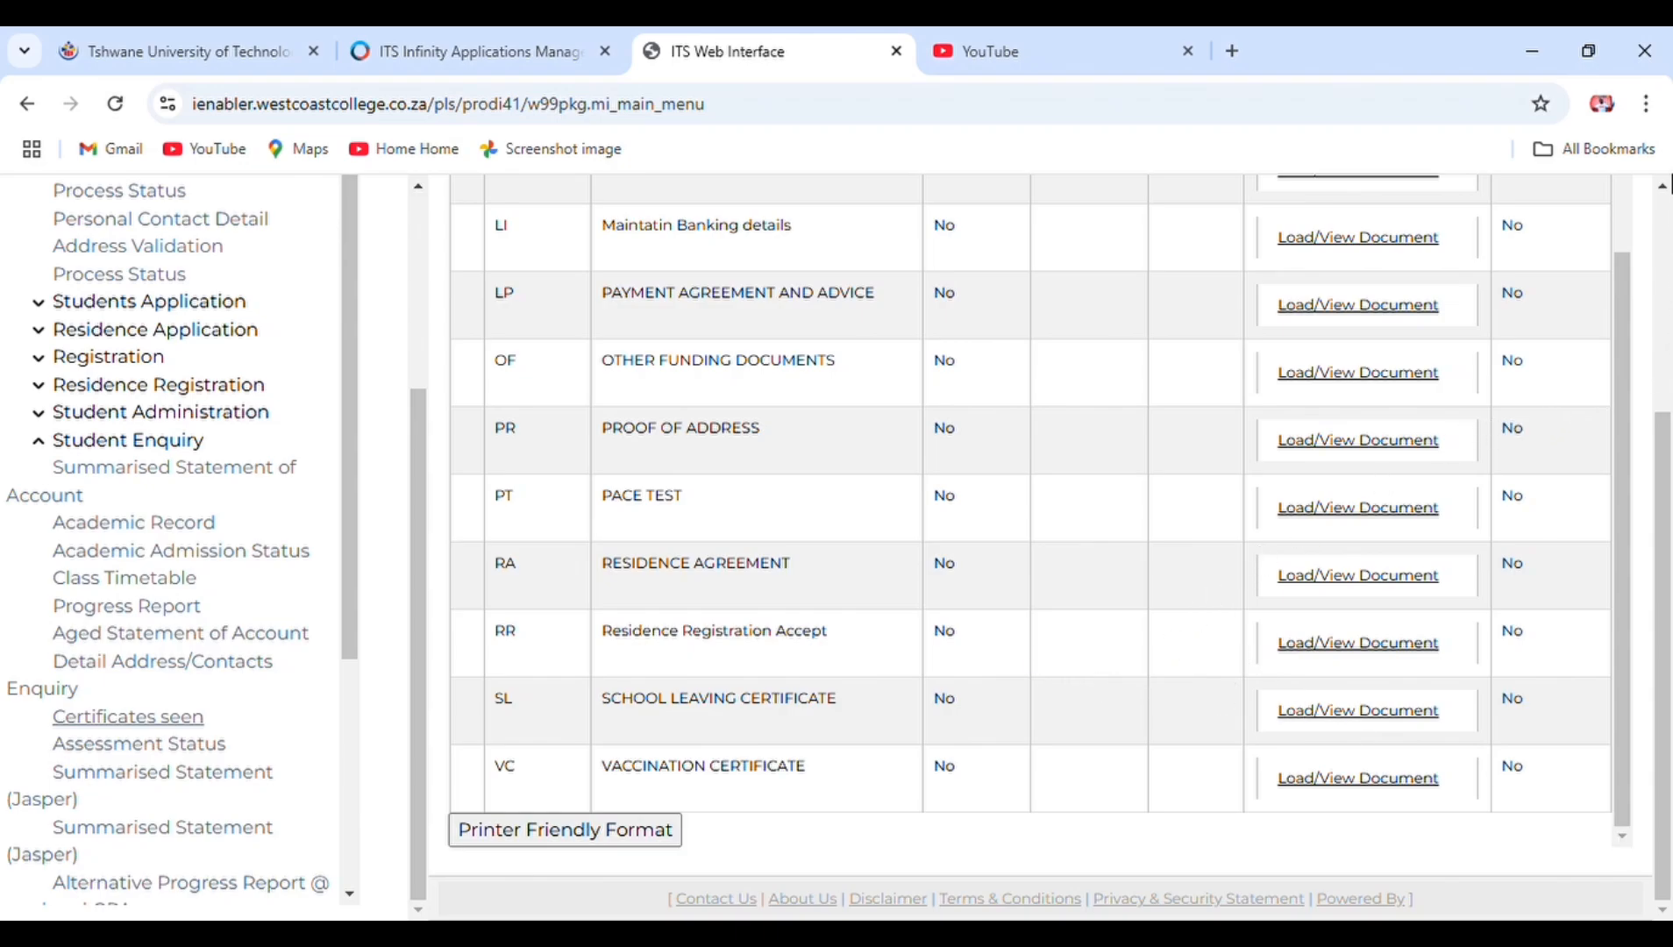
click(1662, 182)
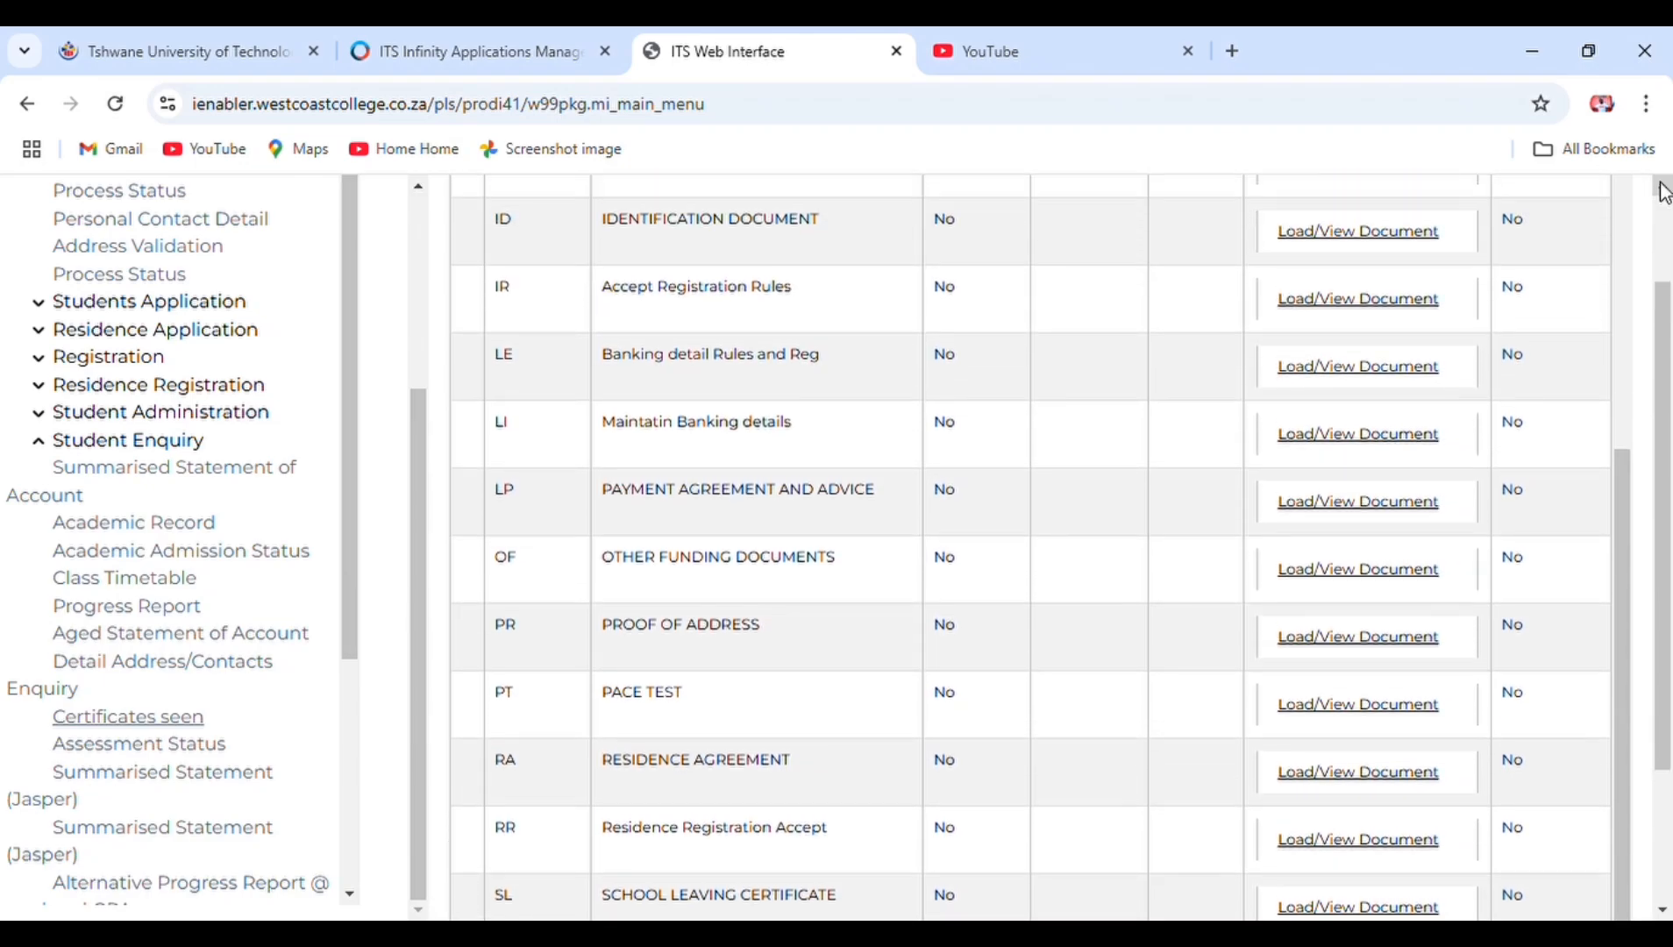
click(1663, 186)
click(1663, 186)
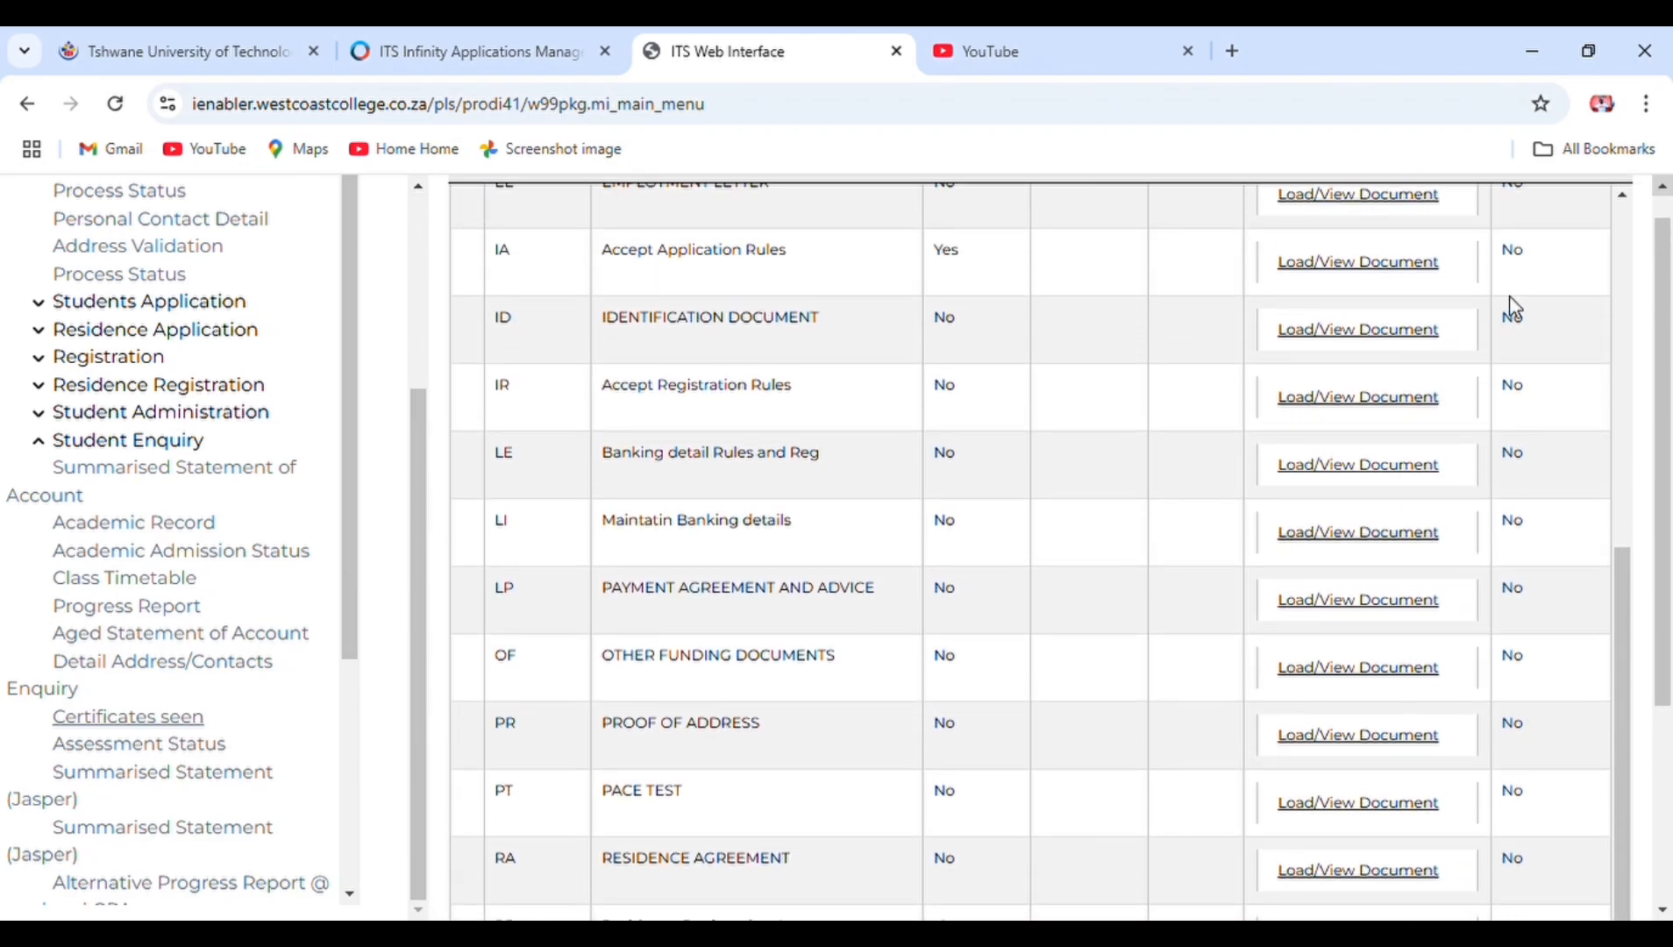
- Start uploads for the ID document, proof of address and school leaving certificate
click(1326, 329)
click(1309, 741)
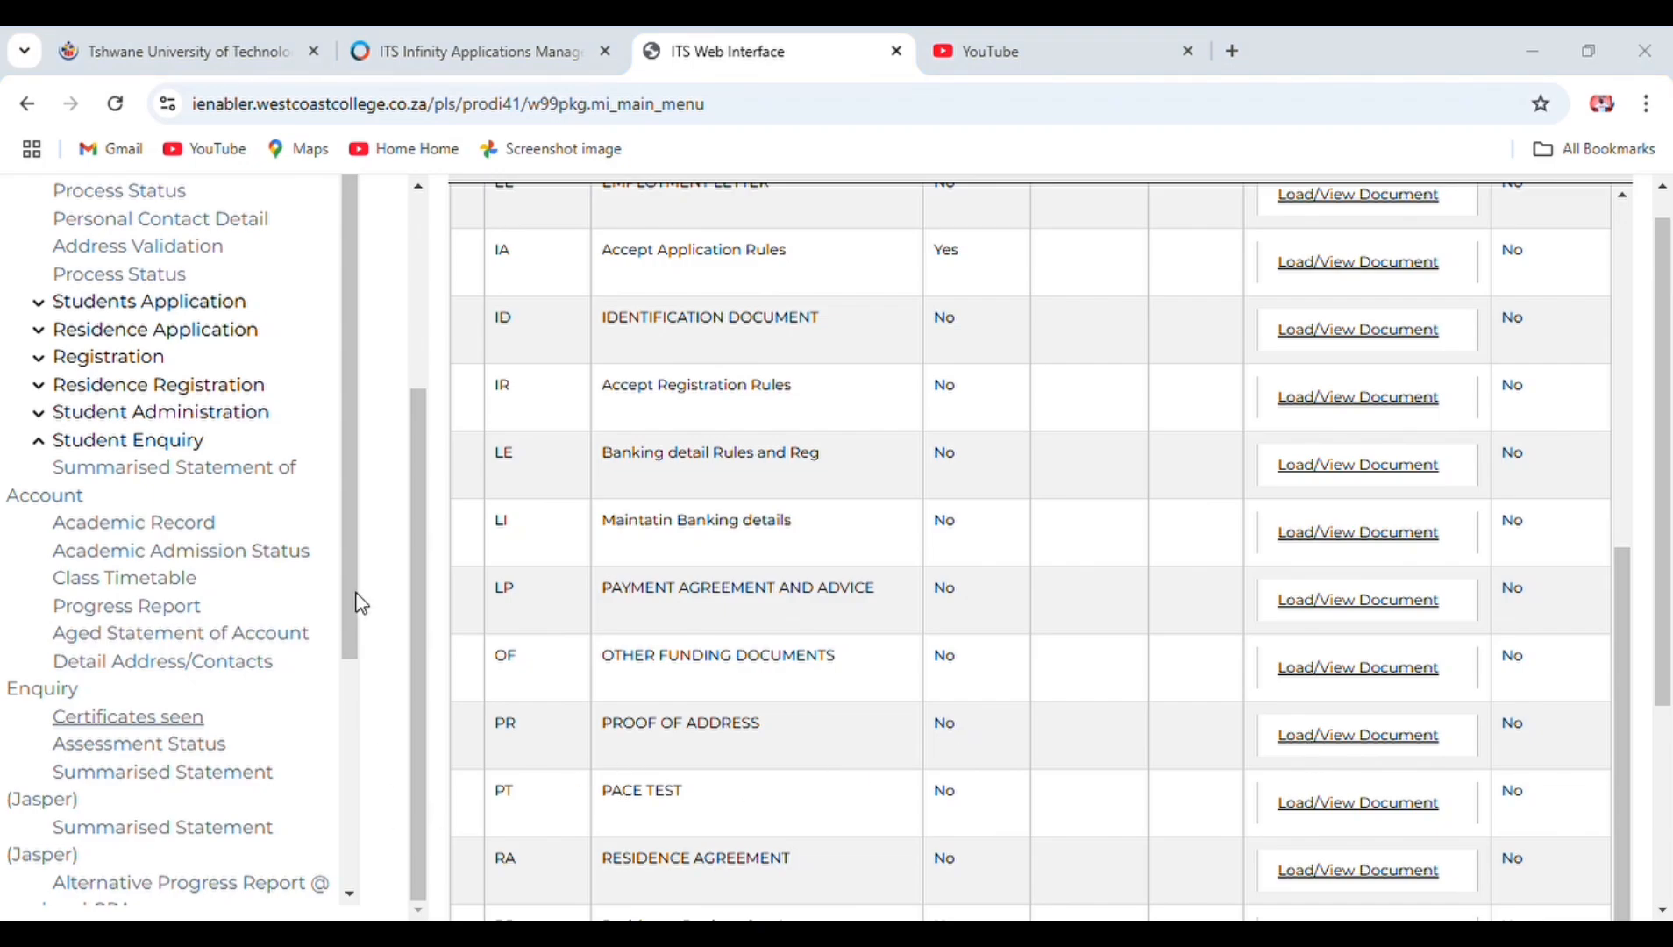
click(353, 561)
scroll(1664, 909, down, 4)
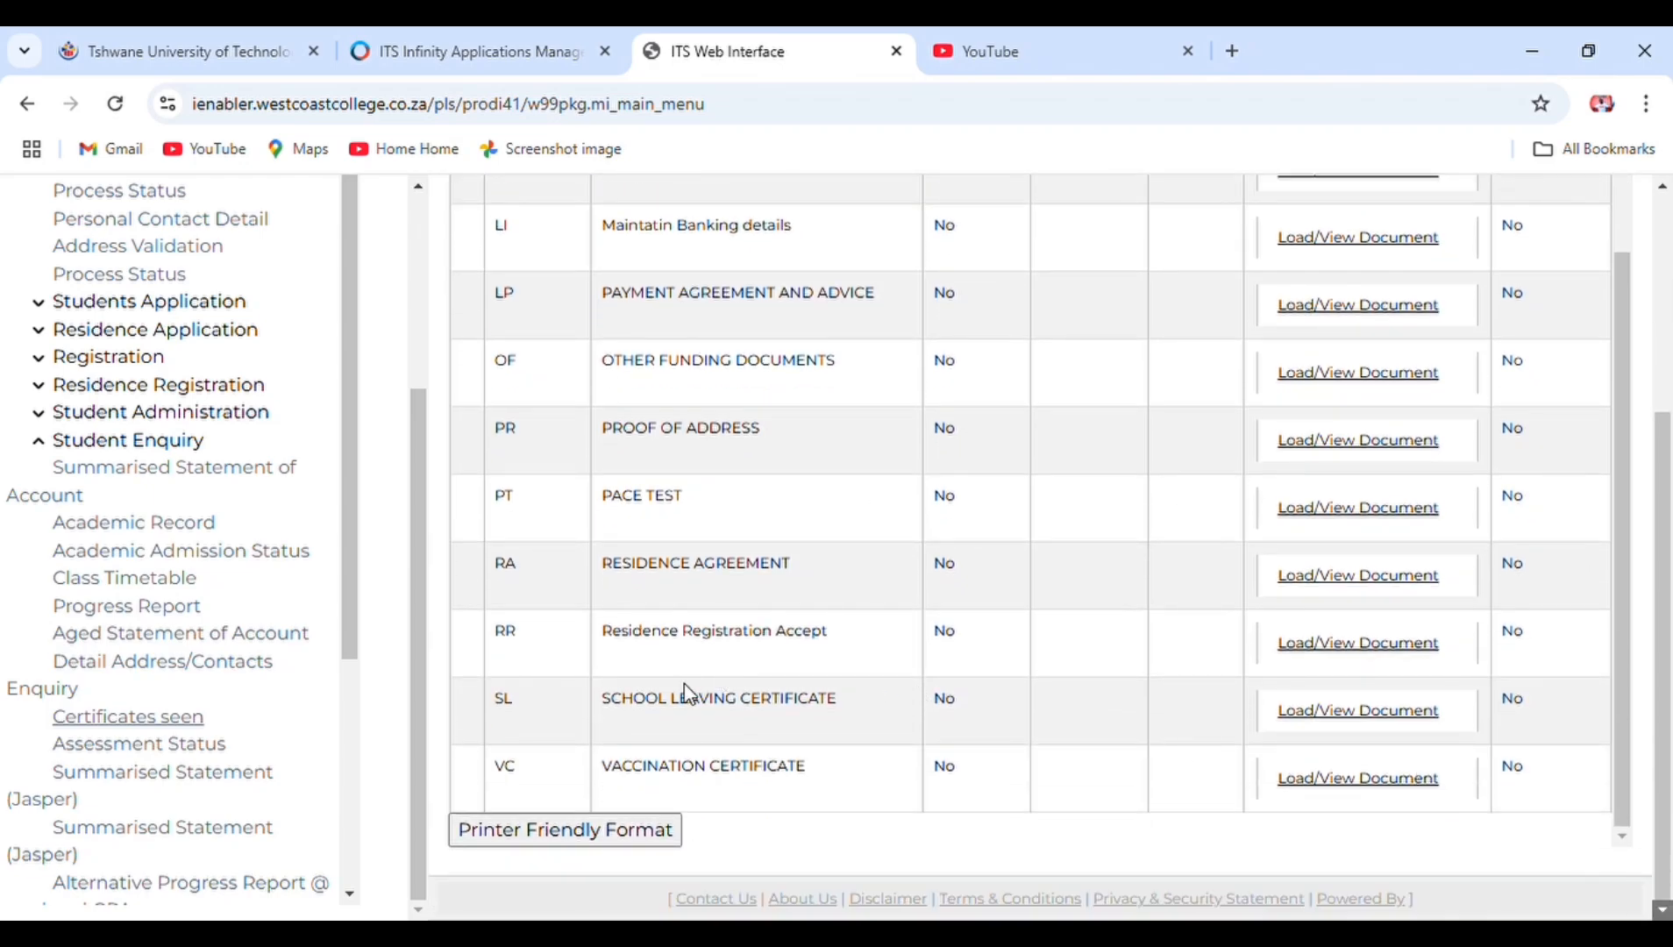
click(1382, 714)
- Reload the Certificates seen list via Assessment Status to confirm the ID is uploaded
click(156, 768)
click(154, 745)
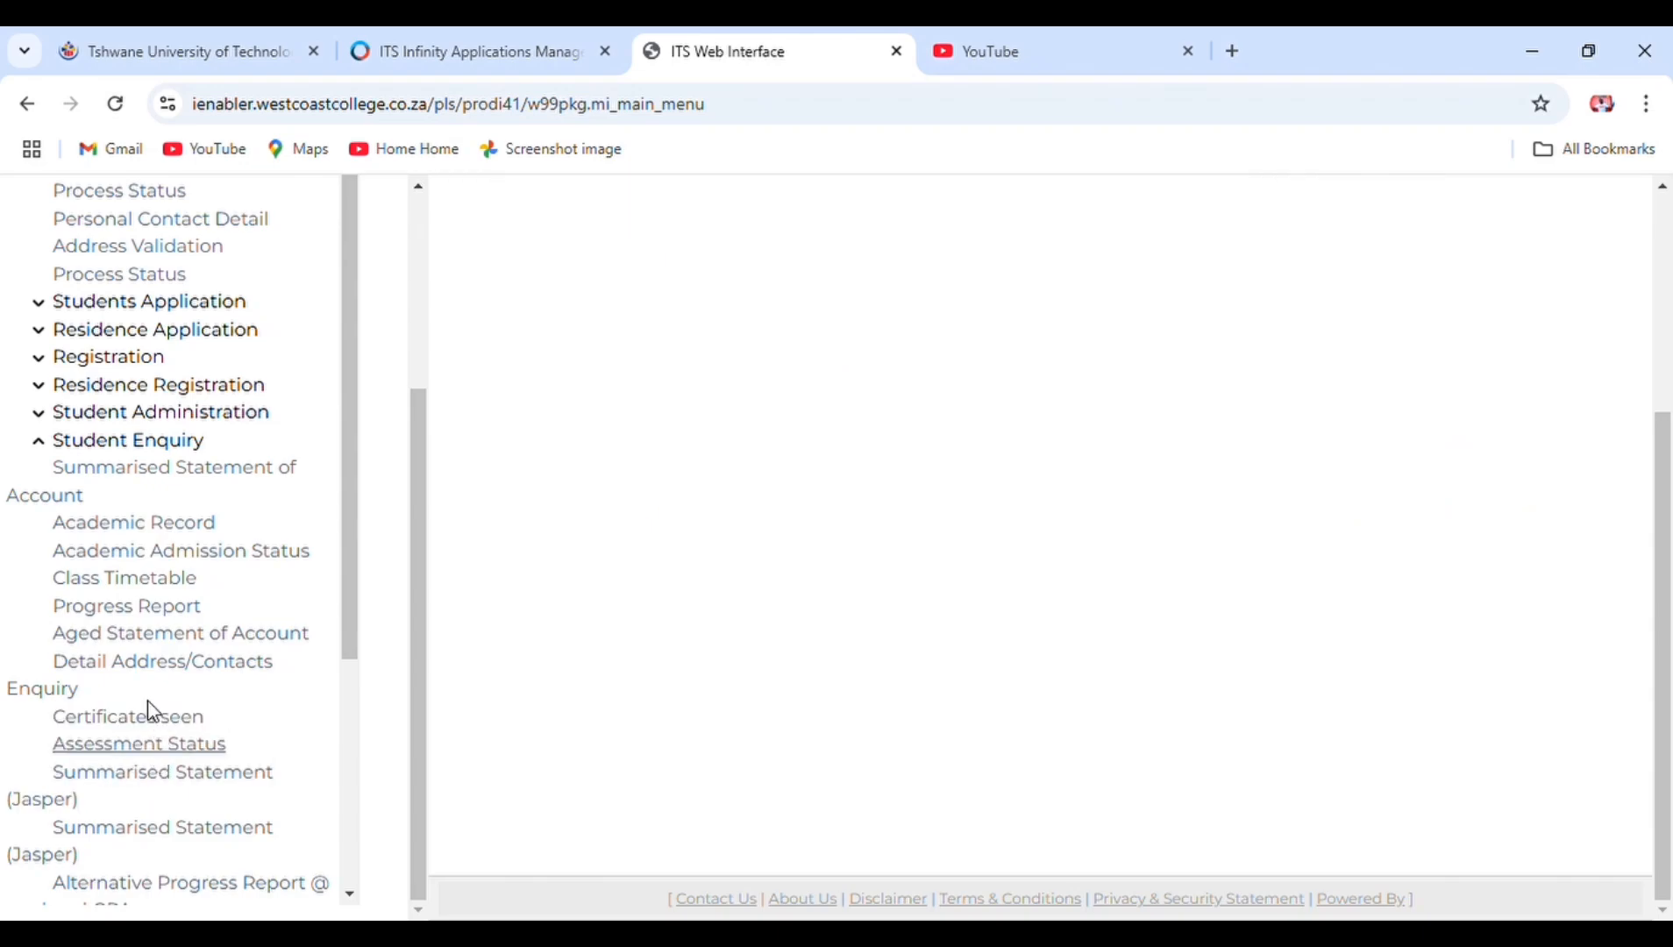
click(156, 716)
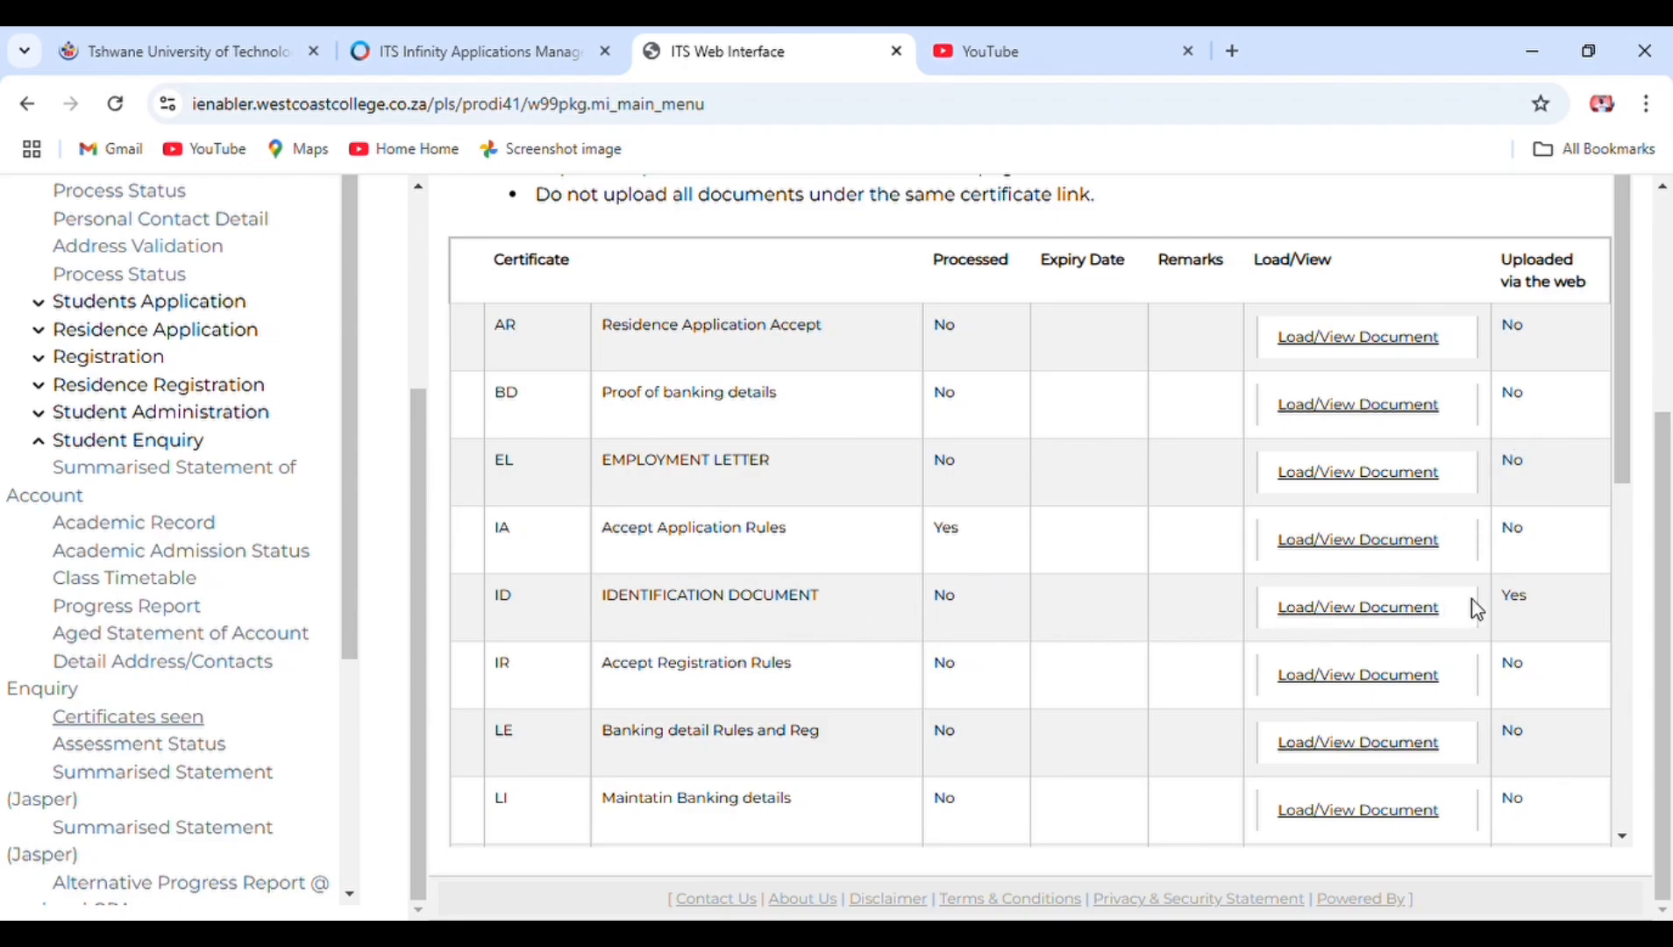
click(1628, 842)
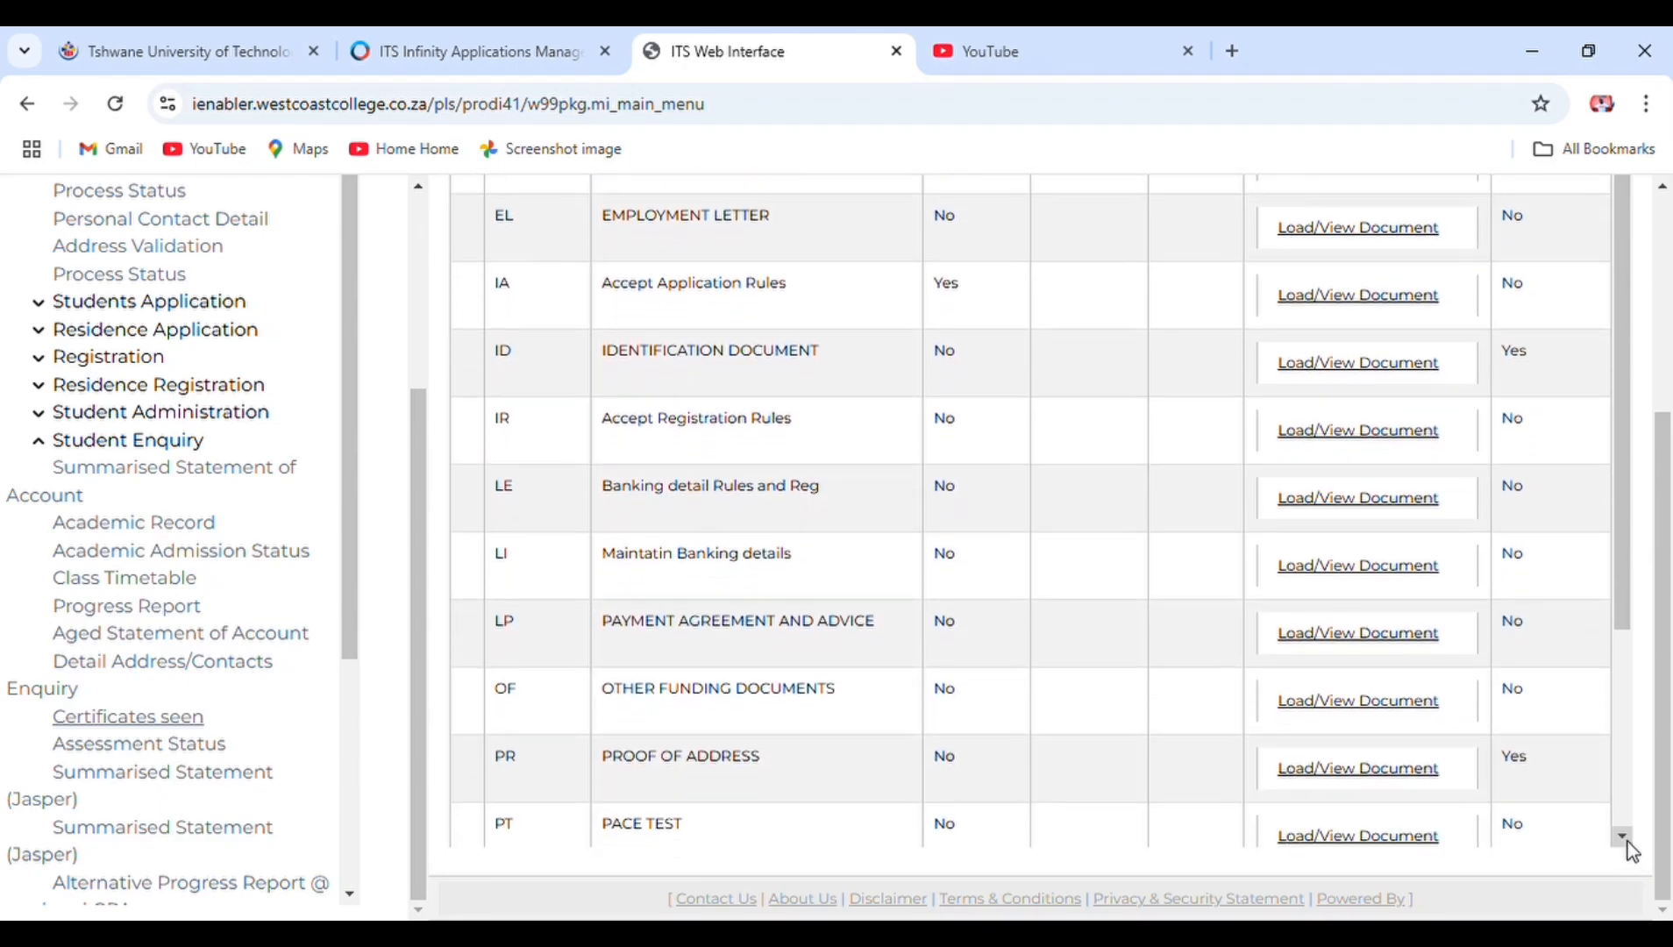
click(1622, 840)
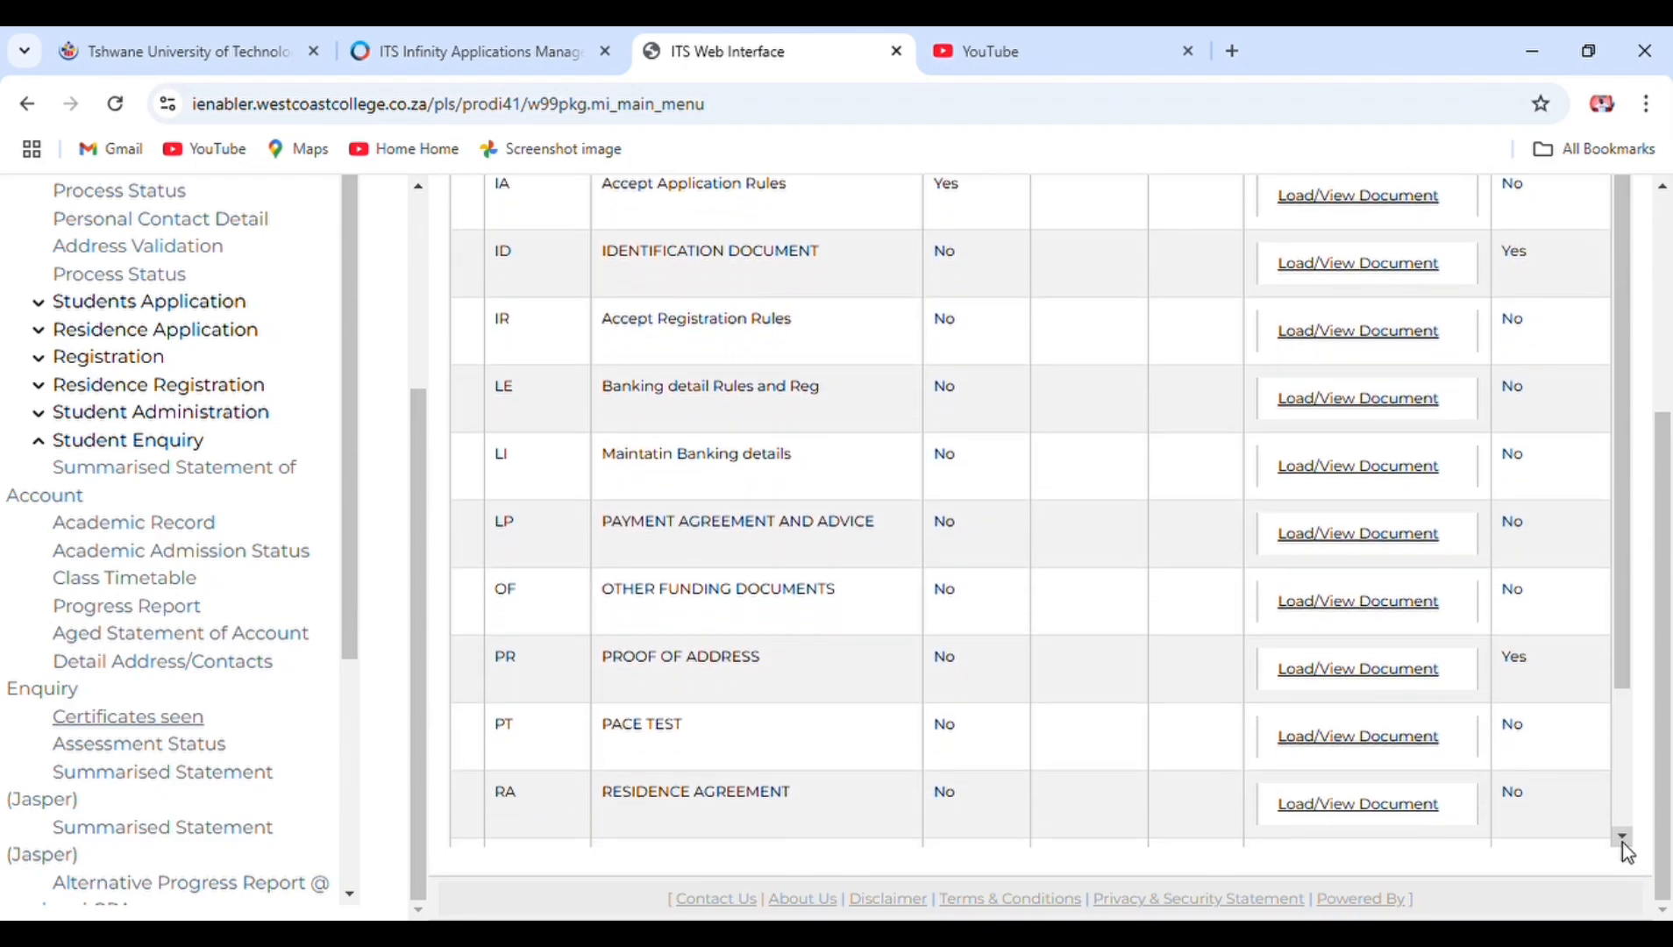
click(1623, 840)
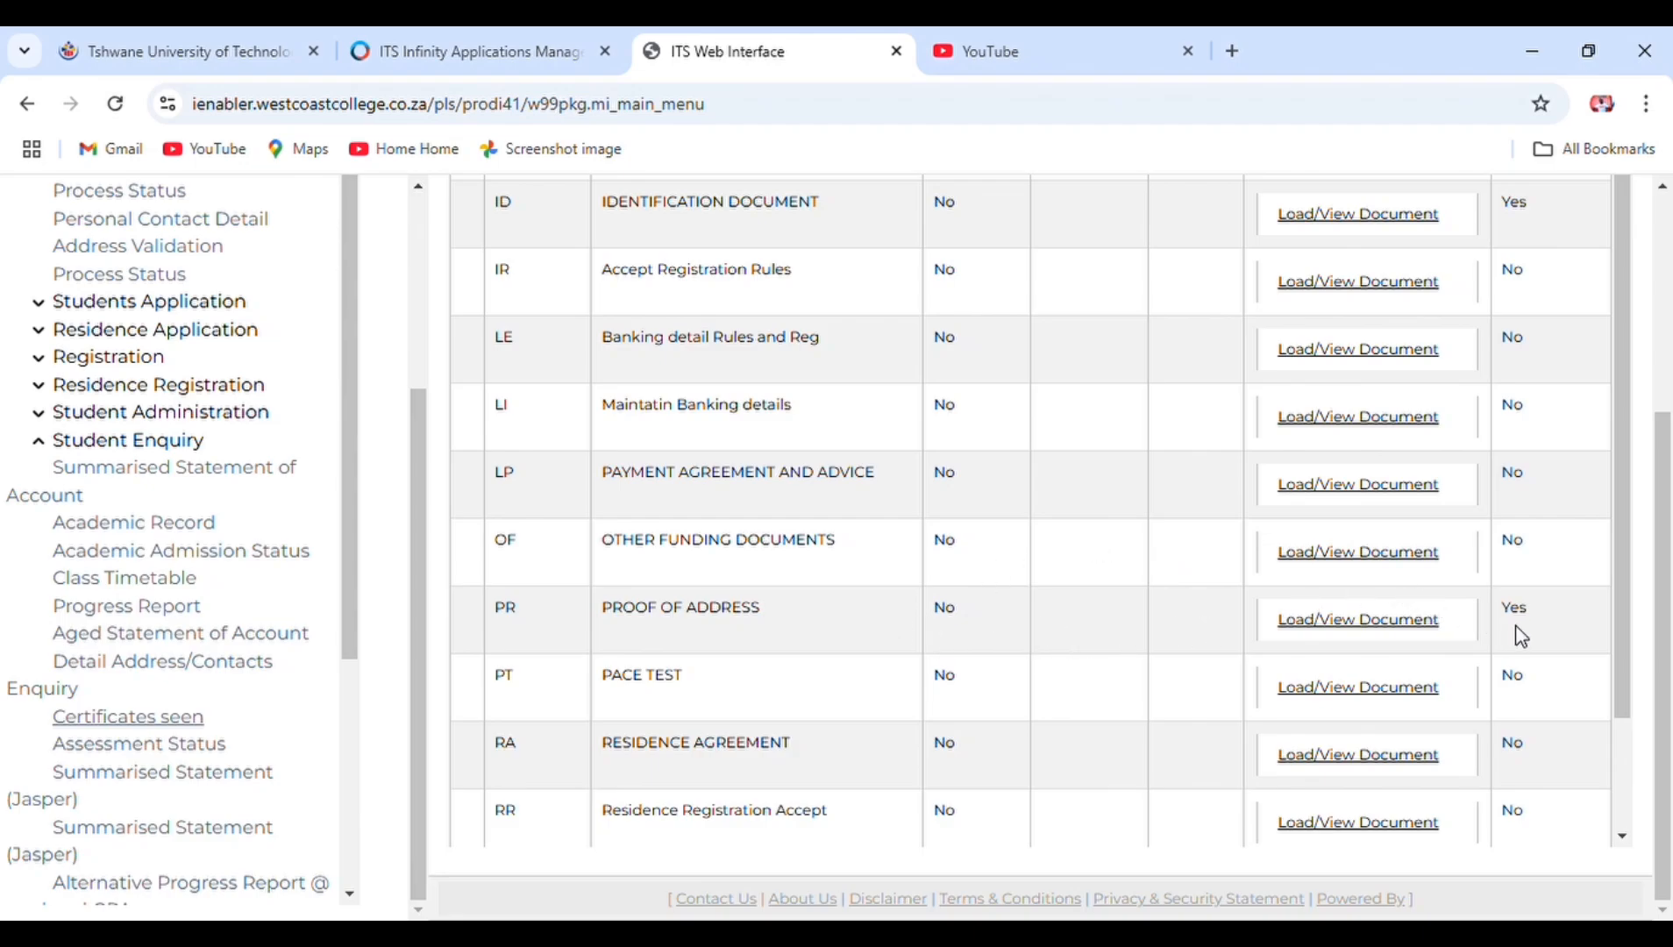
click(1622, 839)
click(1622, 838)
click(1622, 838)
click(1622, 839)
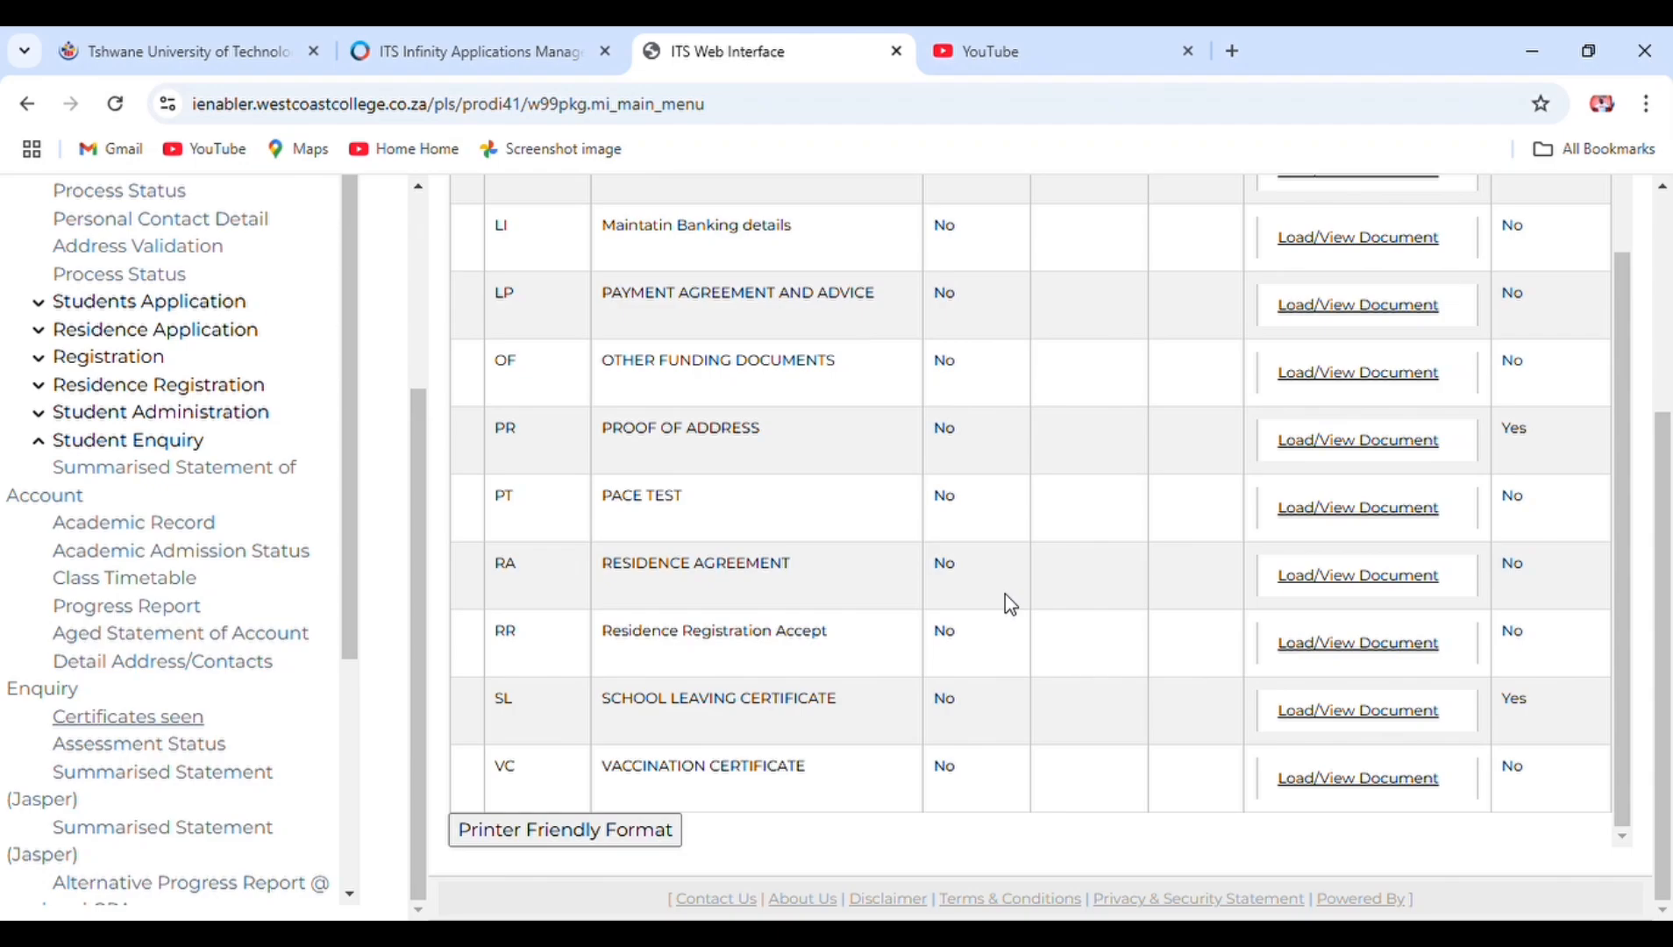
click(1664, 188)
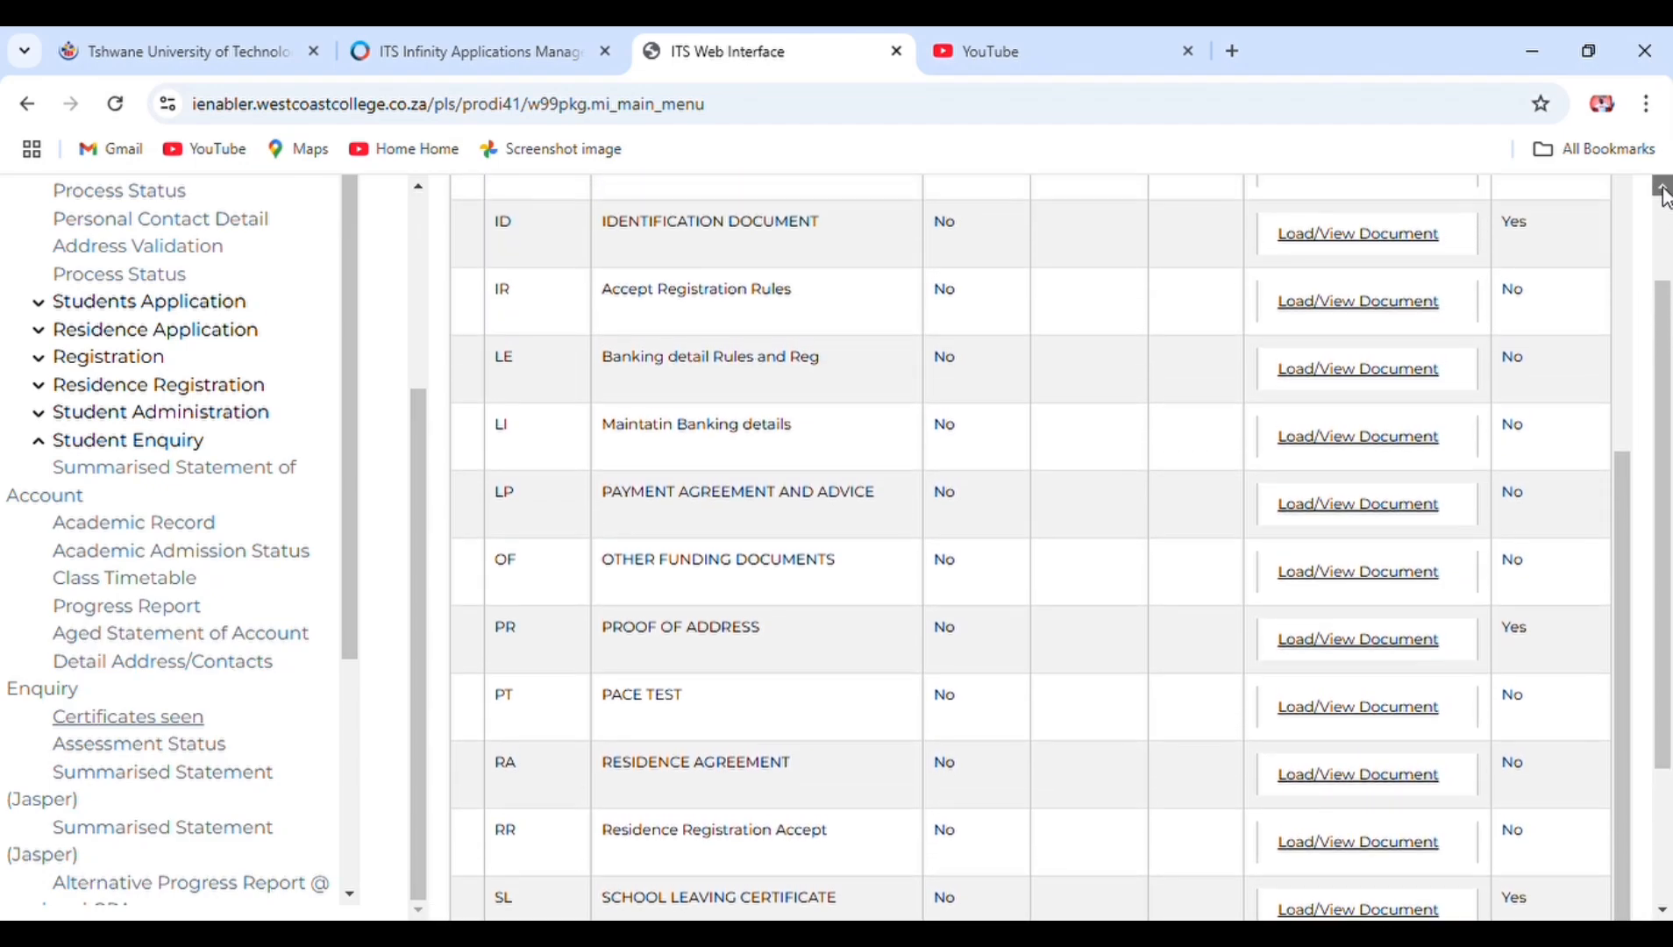
click(1664, 187)
click(1624, 194)
click(1623, 193)
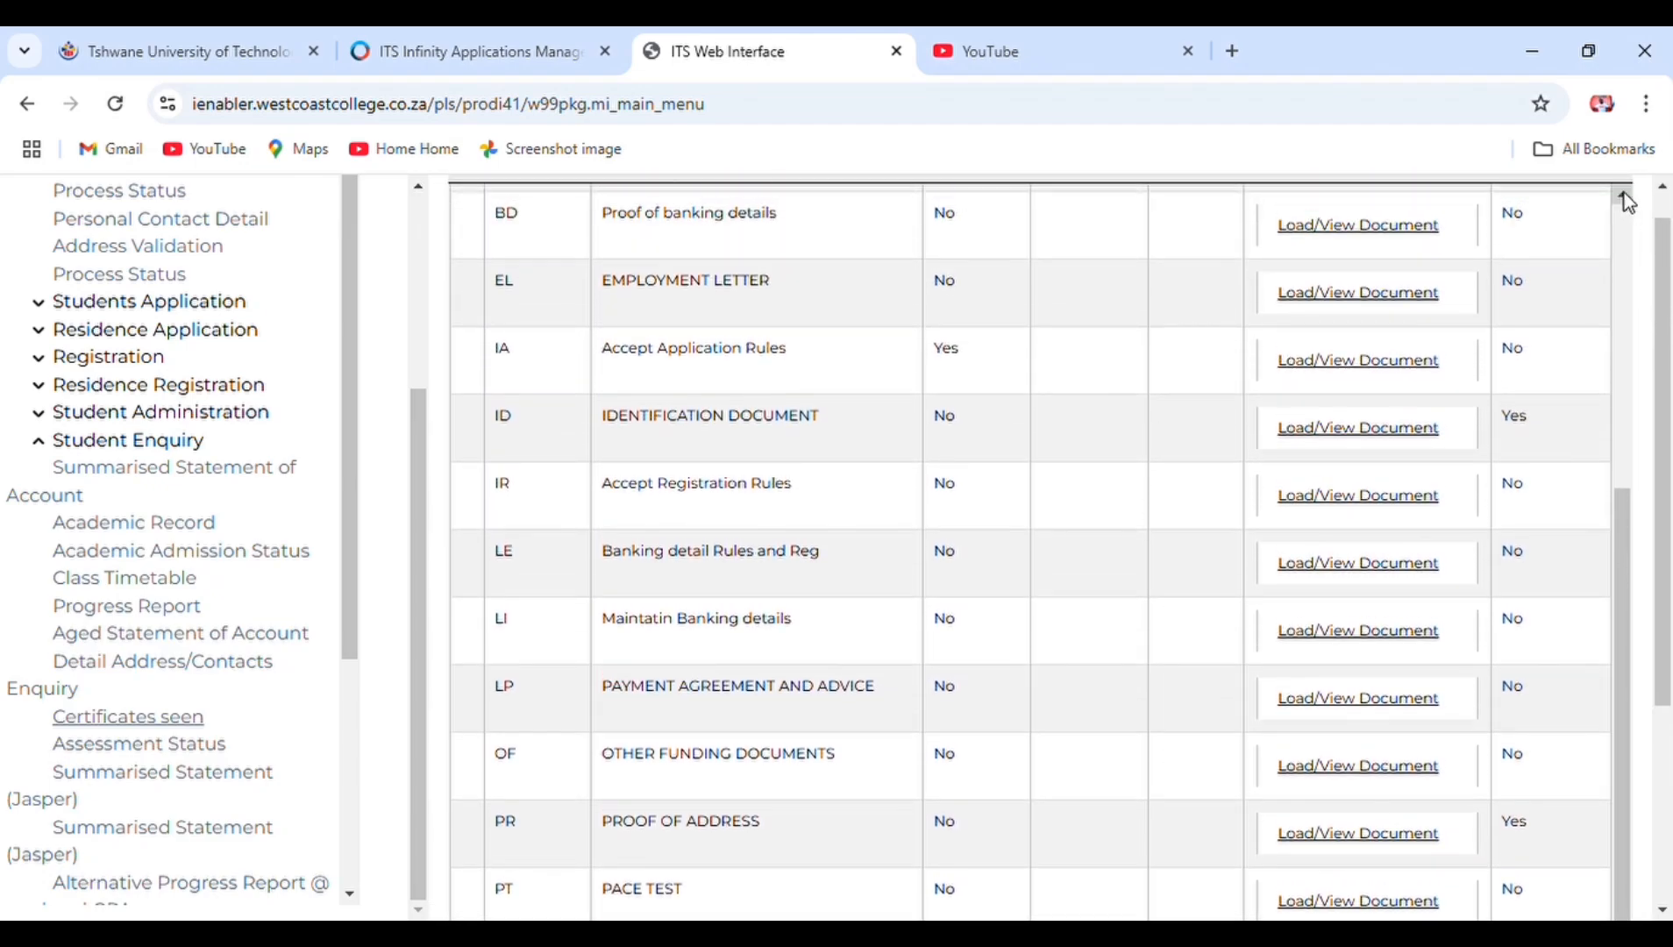
click(1623, 193)
click(1623, 194)
click(1623, 194)
click(1623, 194)
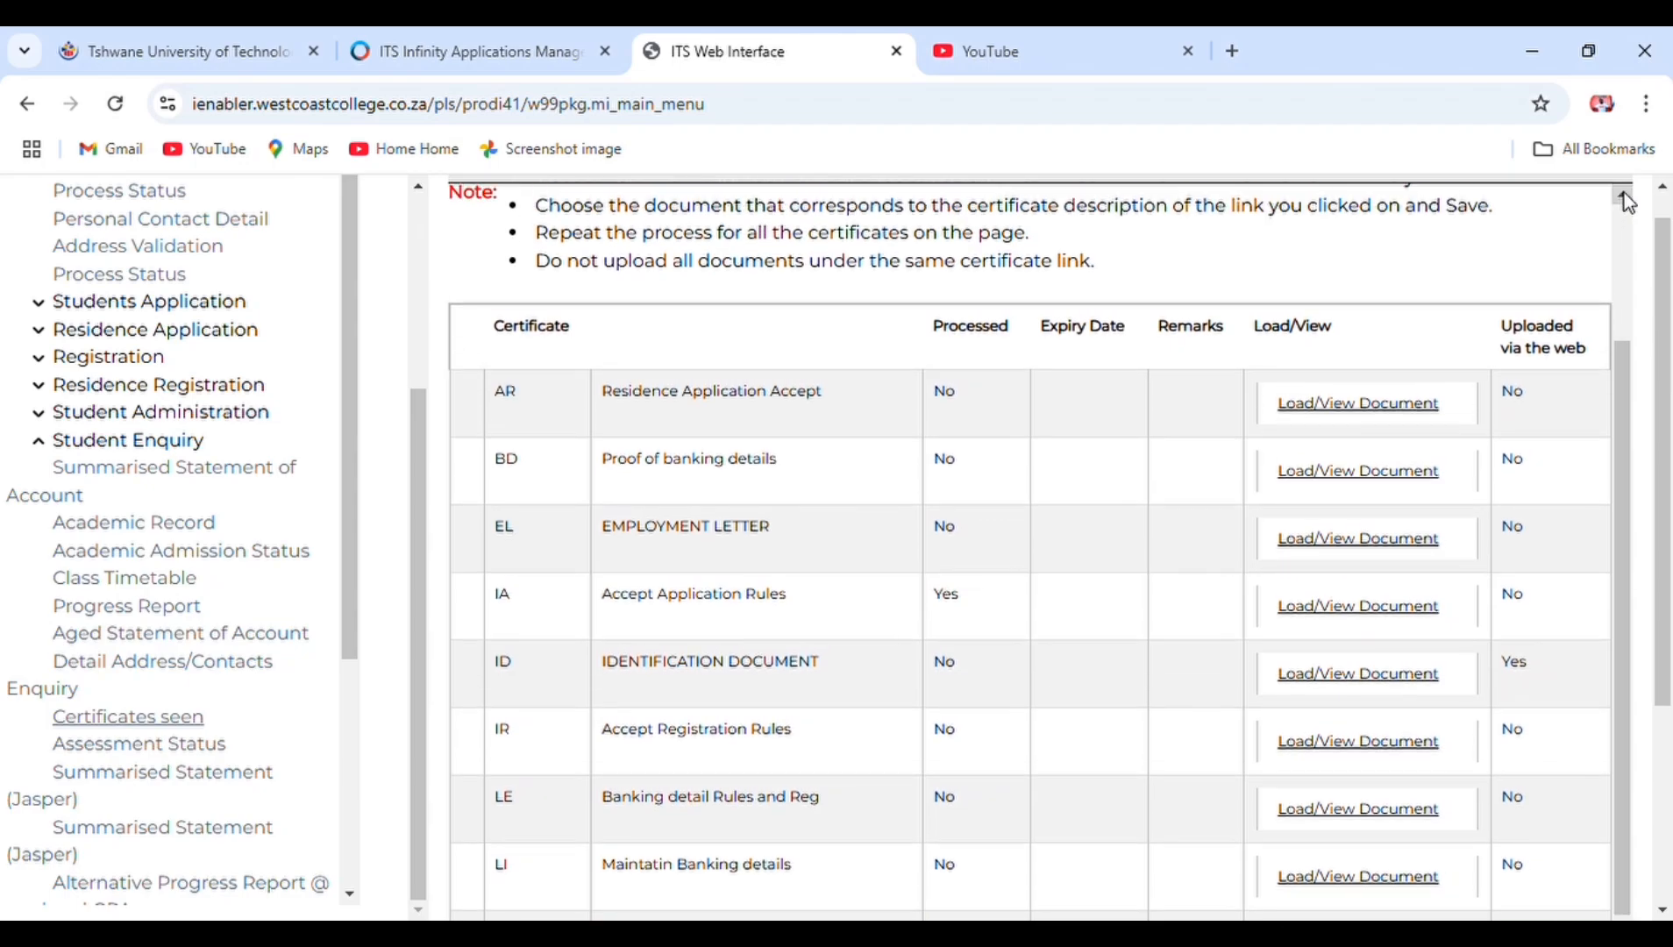
click(1623, 194)
click(1623, 194)
click(1624, 194)
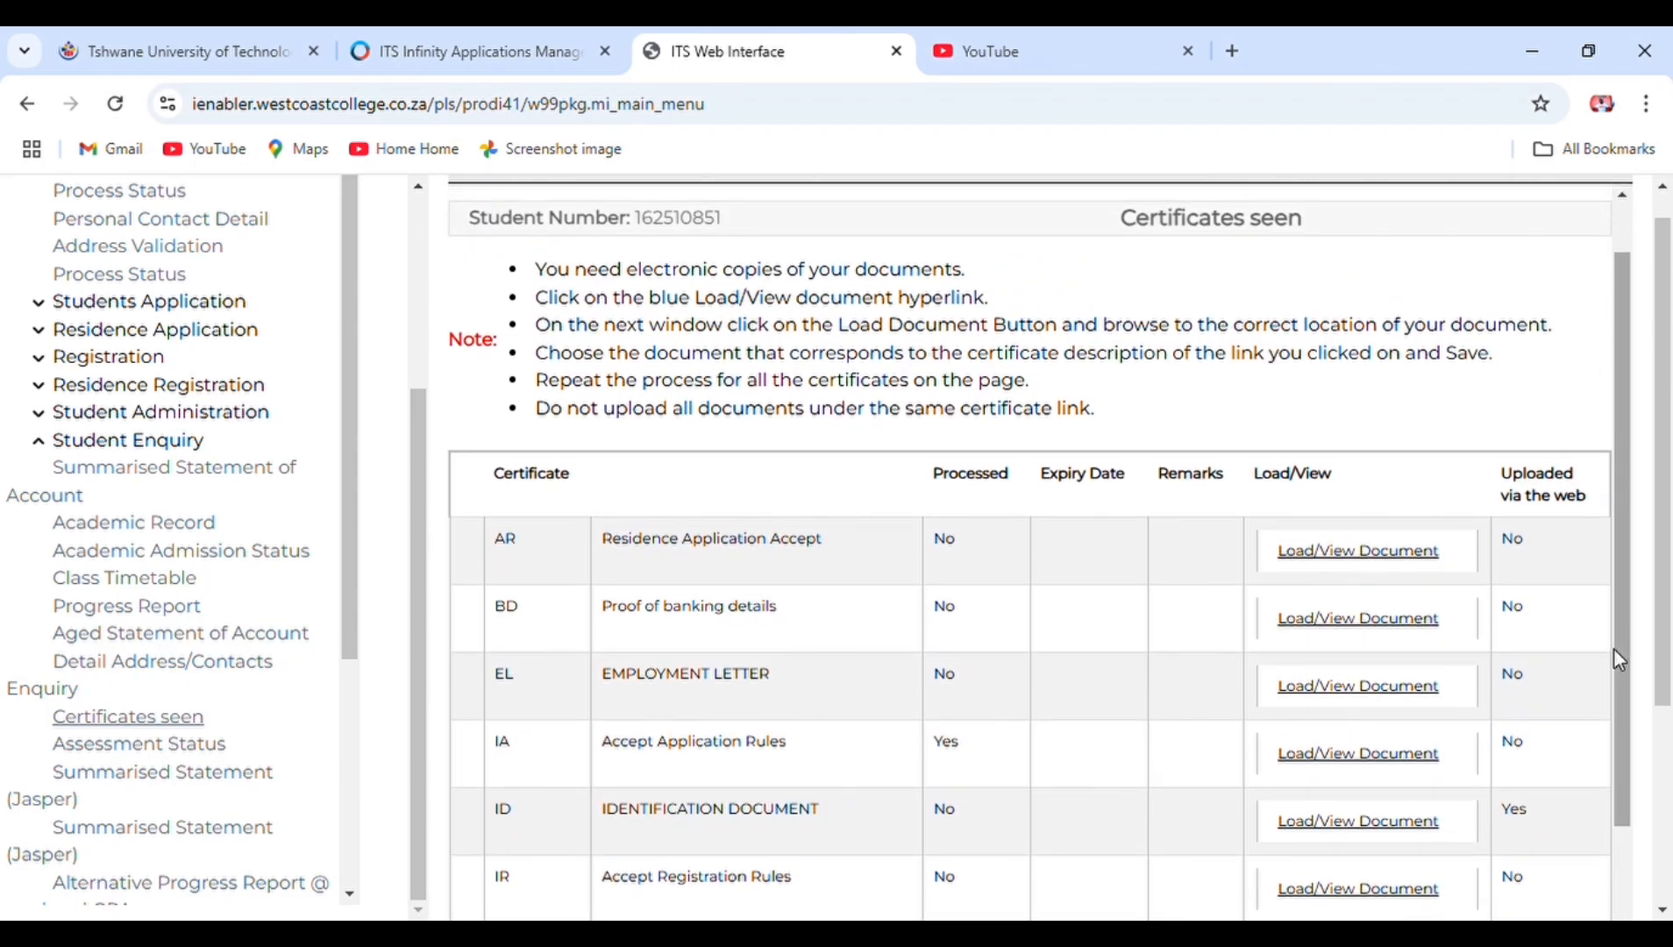
scroll(1629, 912, down, 5)
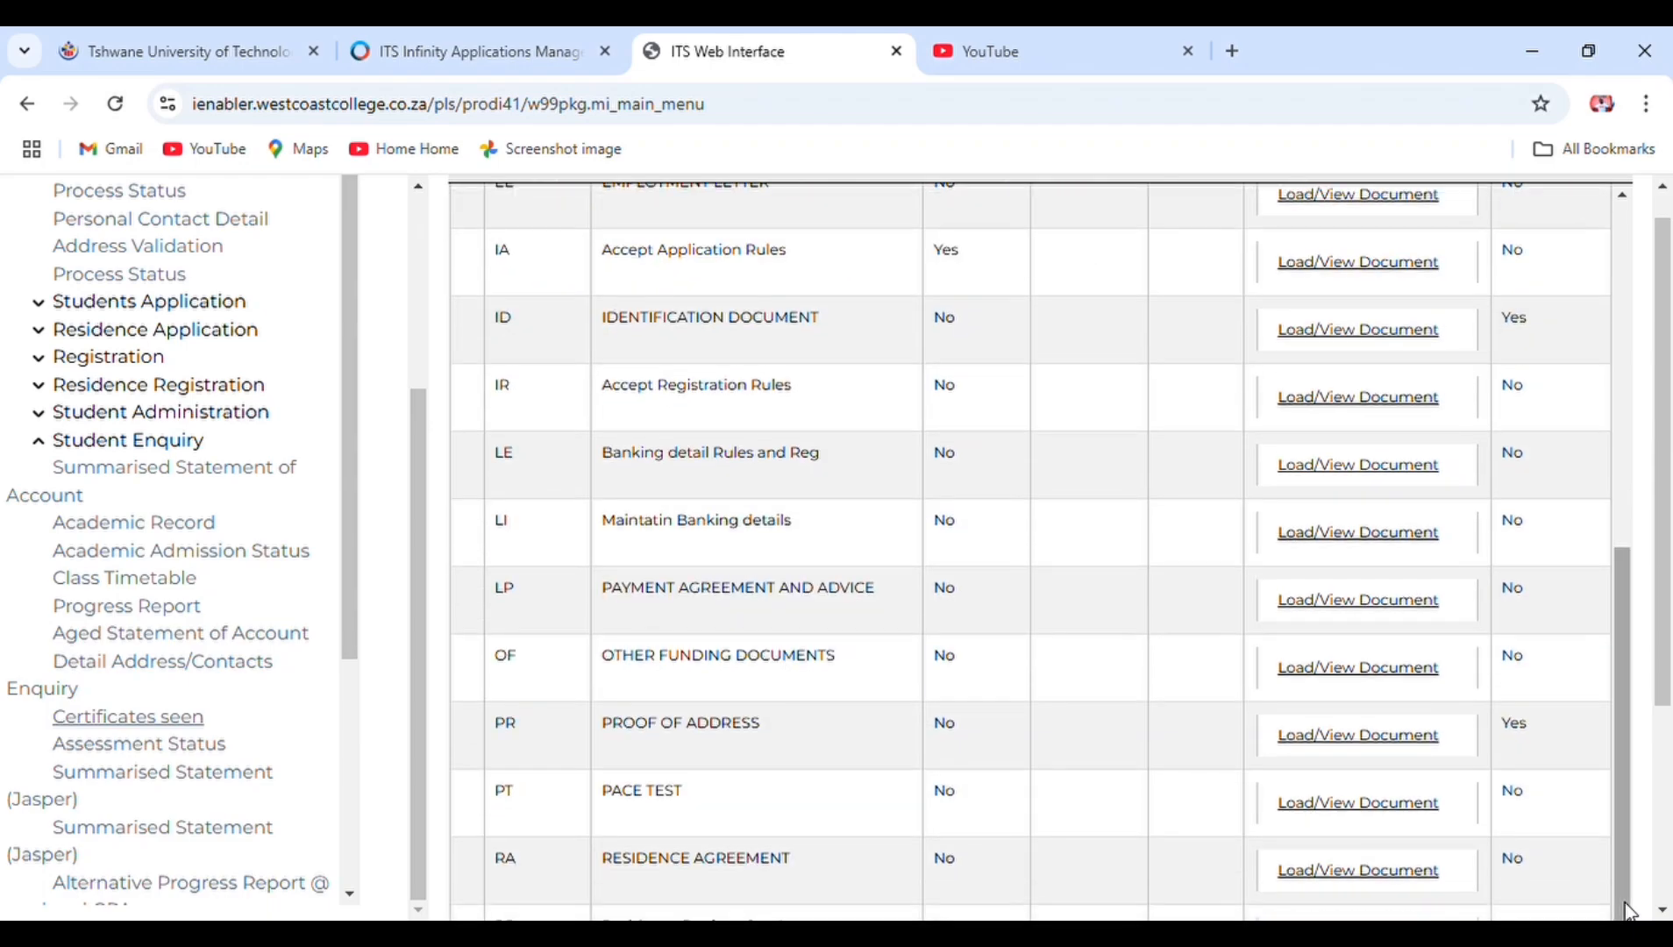
click(1662, 909)
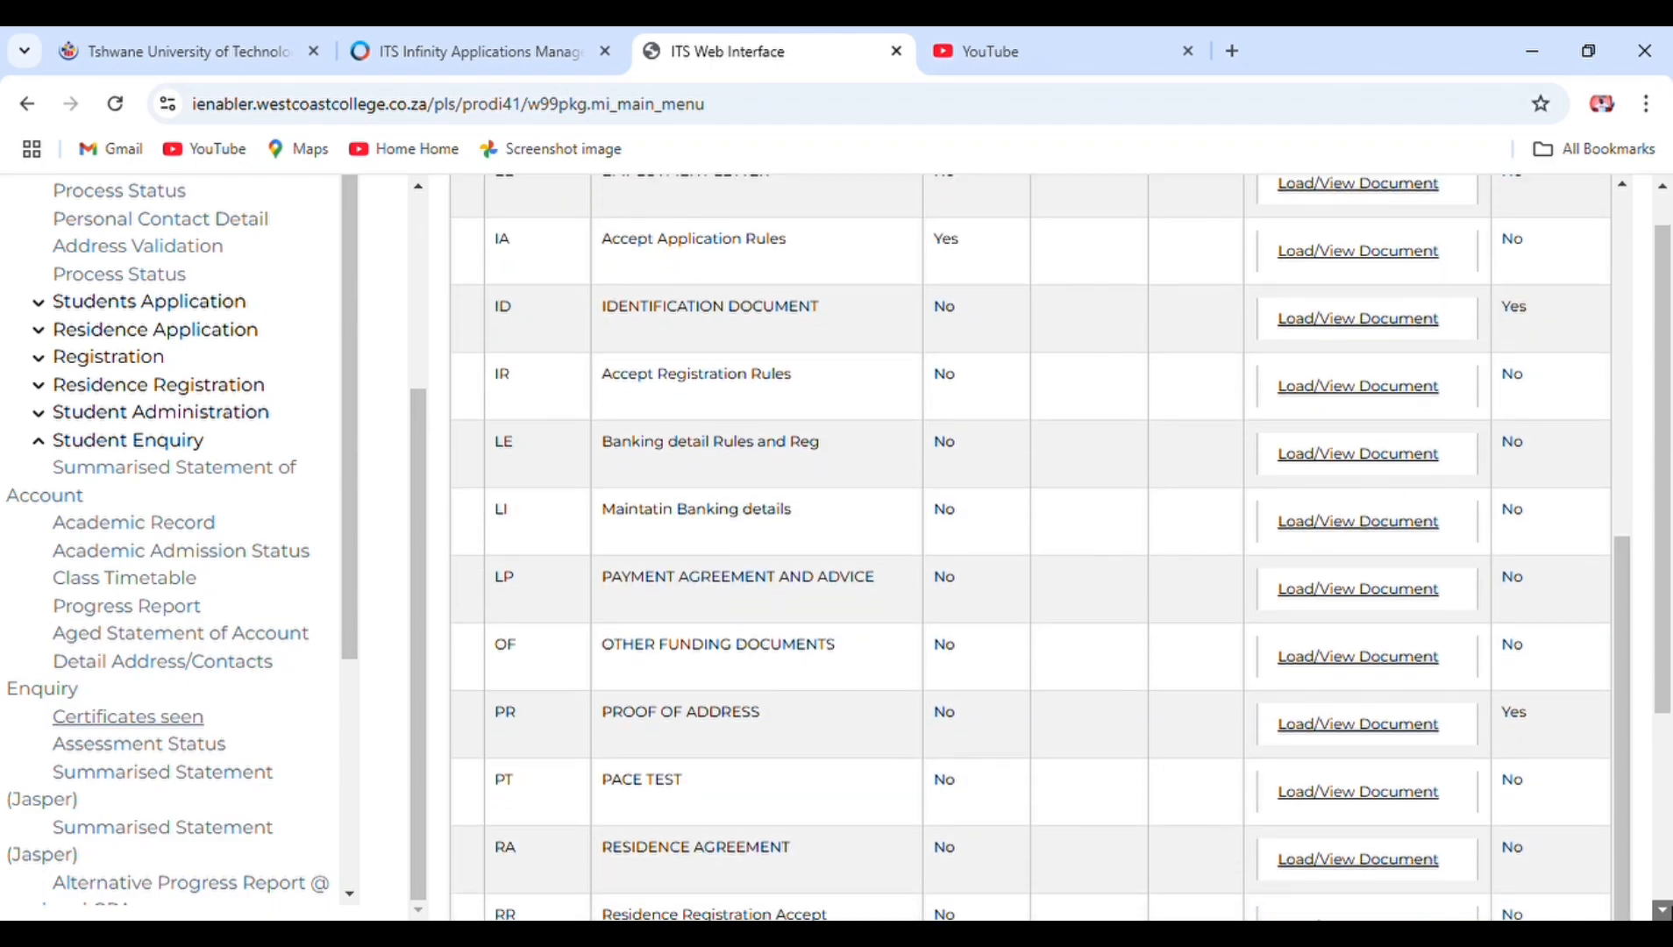
click(1663, 909)
click(1663, 909)
click(1663, 908)
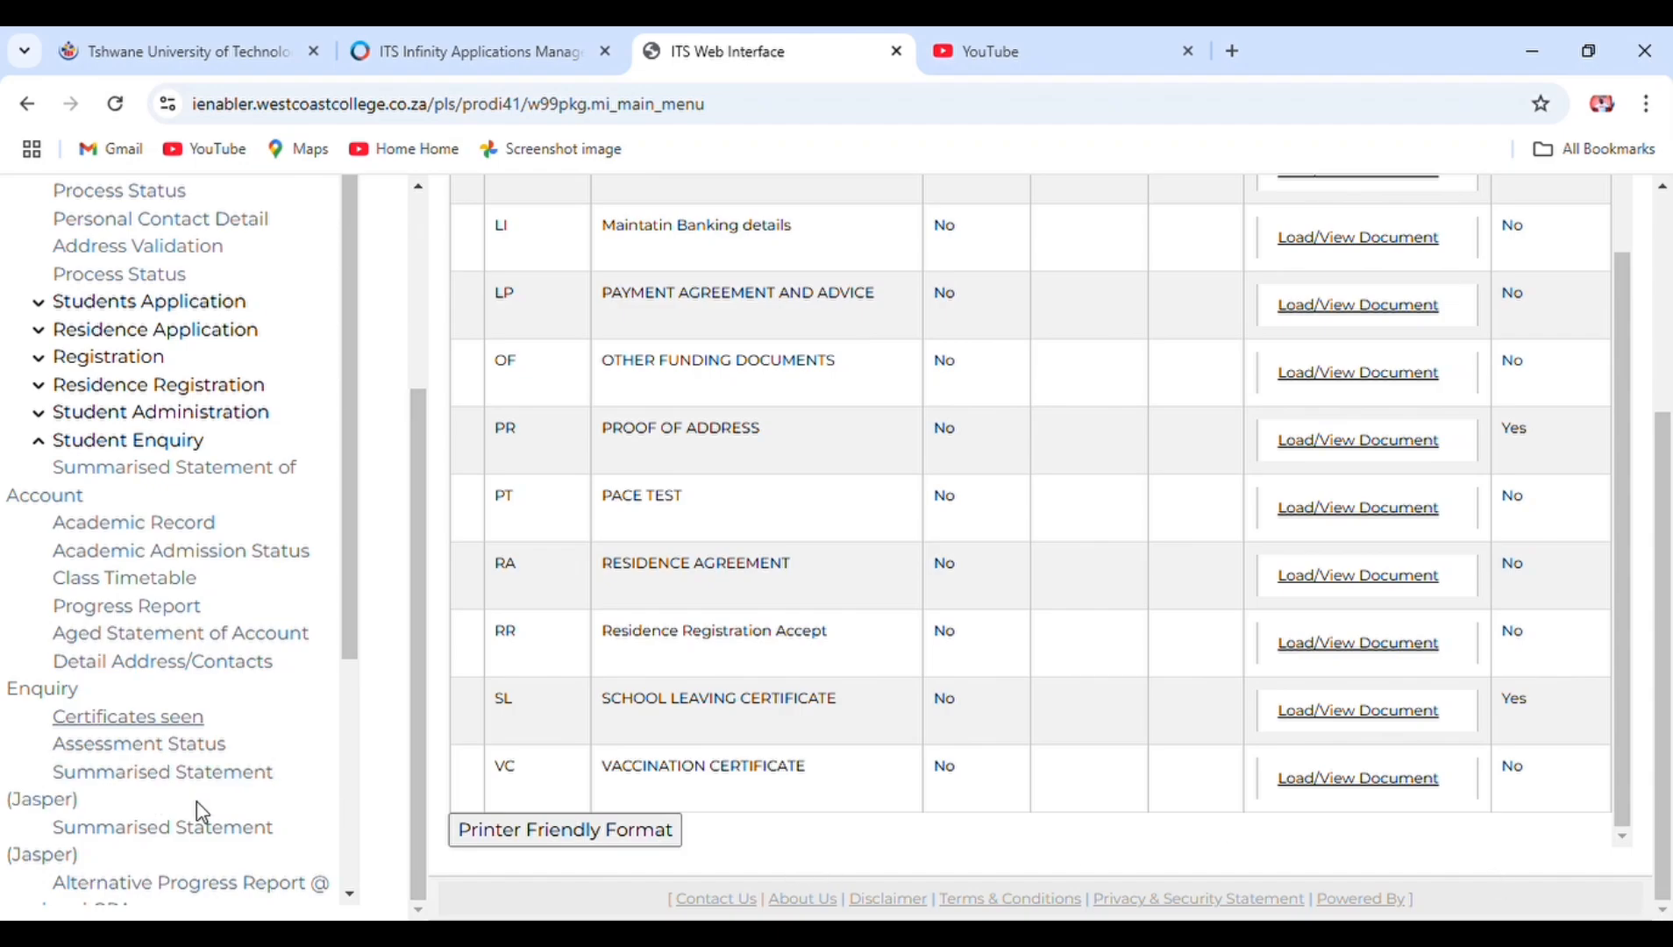
click(350, 895)
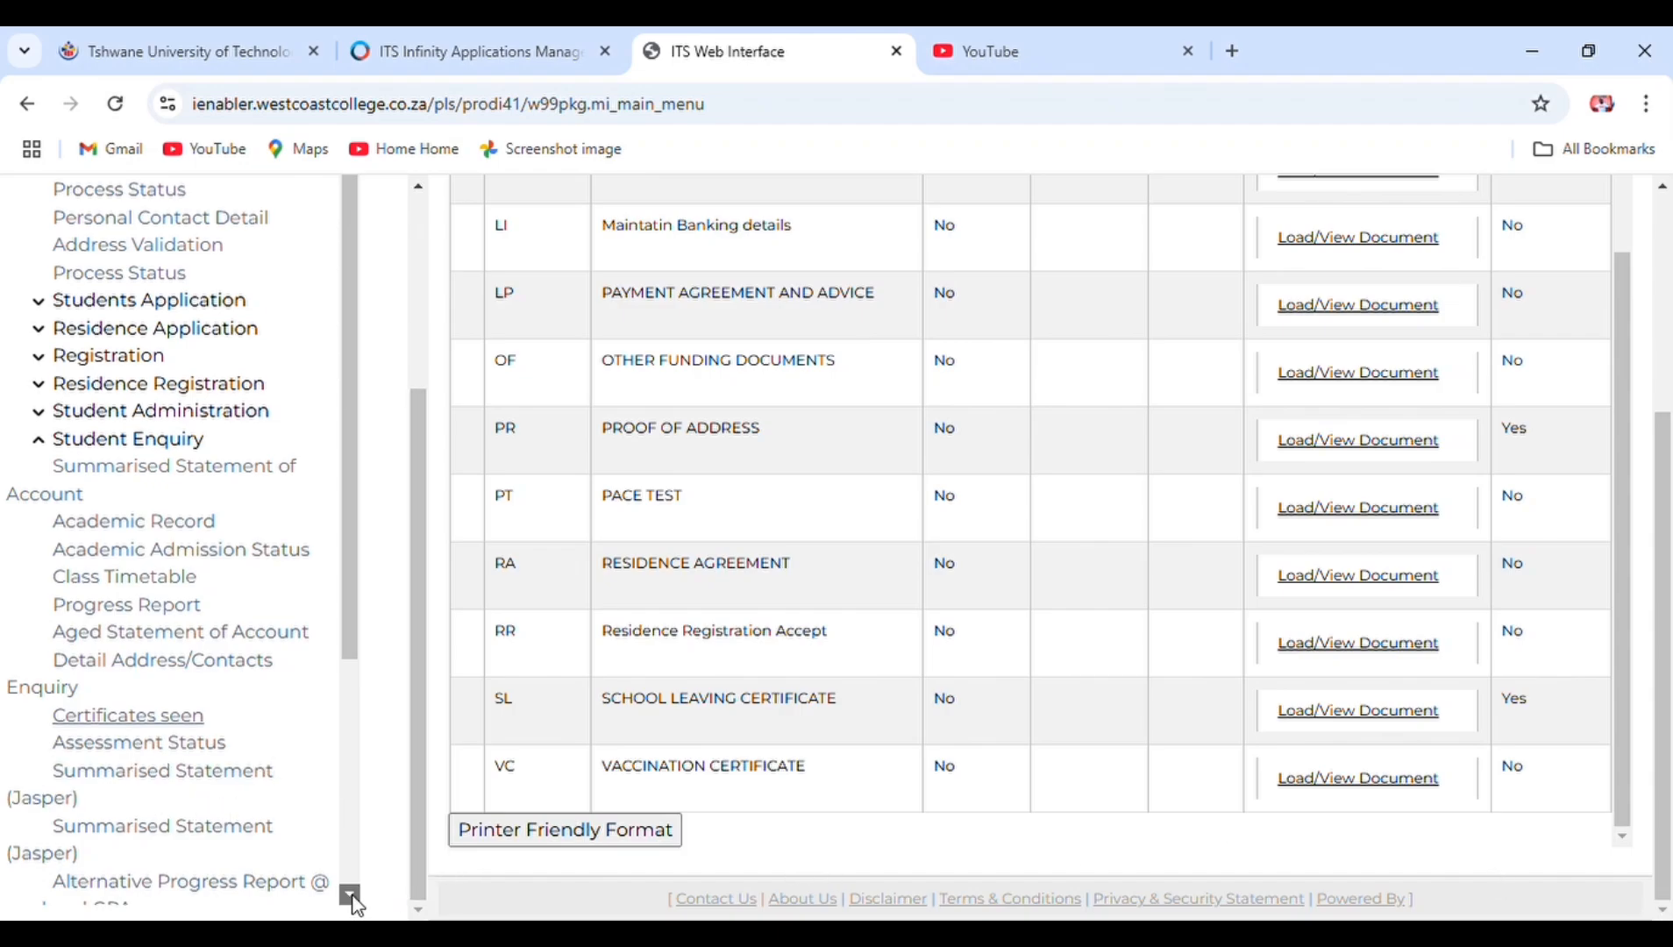
scroll(354, 902, down, 4)
scroll(354, 252, up, 5)
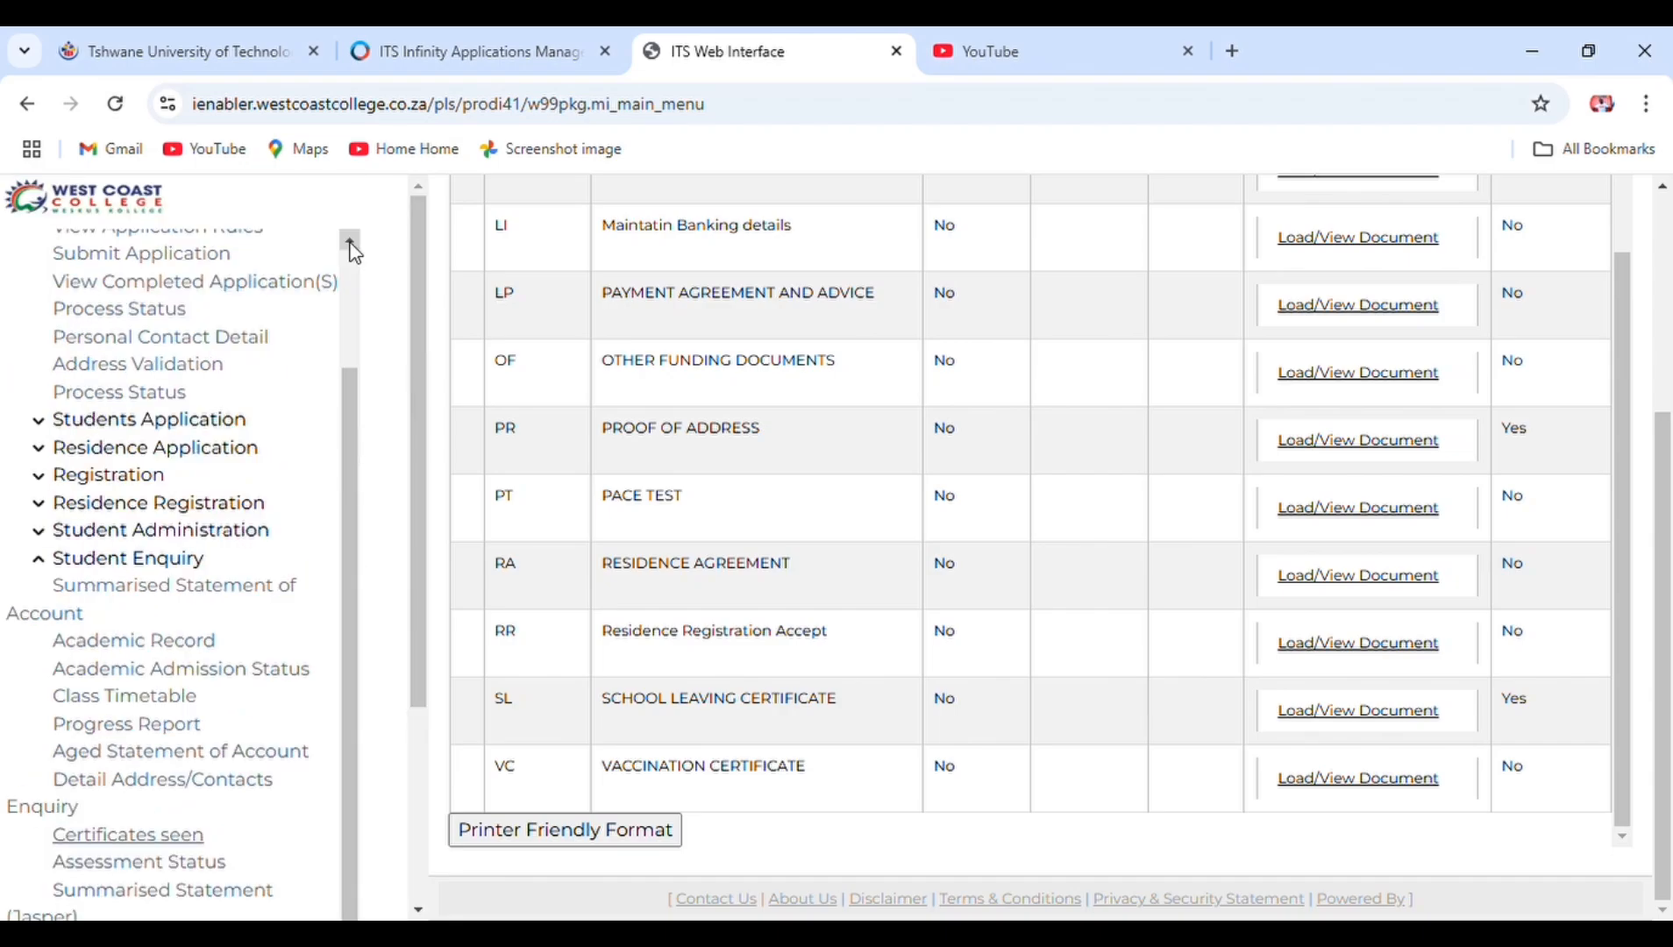